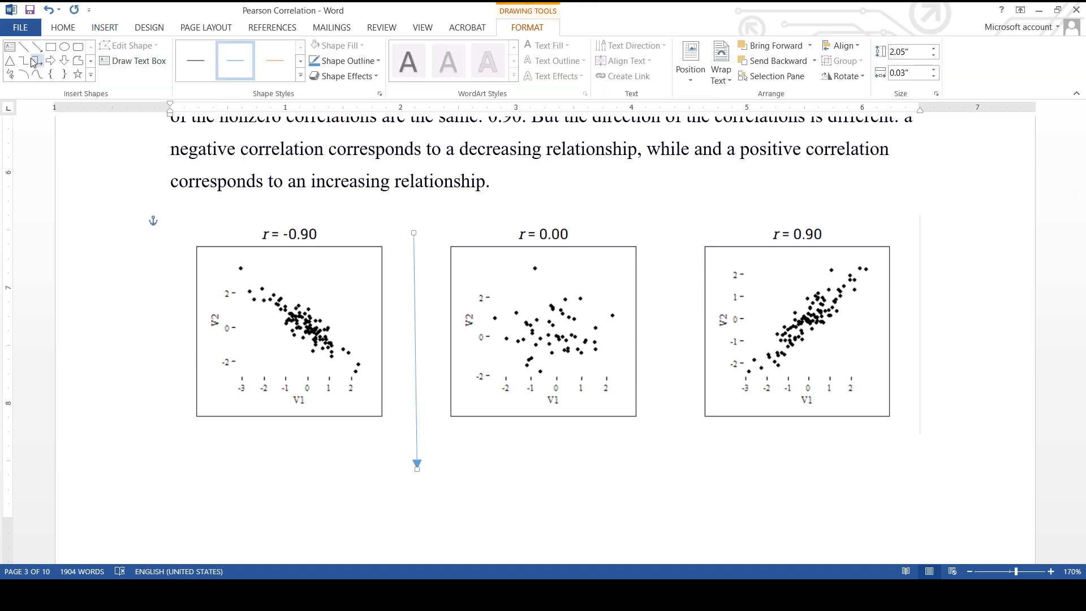
Draw two rightward horizontal arrows, about 2.45 in and 2.65 in long, meeting end to end at the vertical arrow's tip below the scatterplots.
left_click(37, 46)
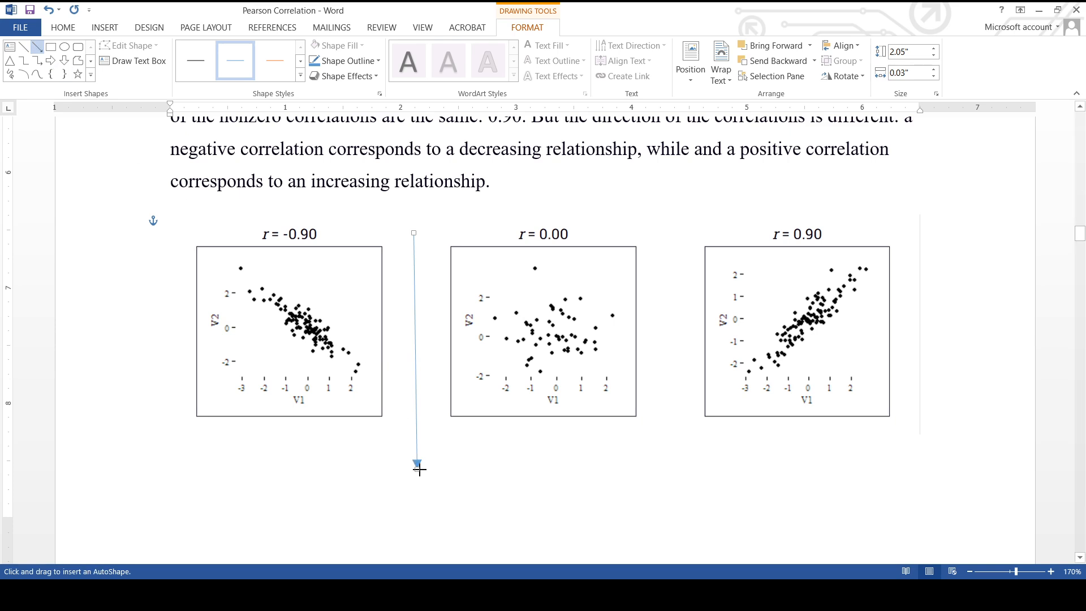
left_click_drag(418, 467, 700, 468)
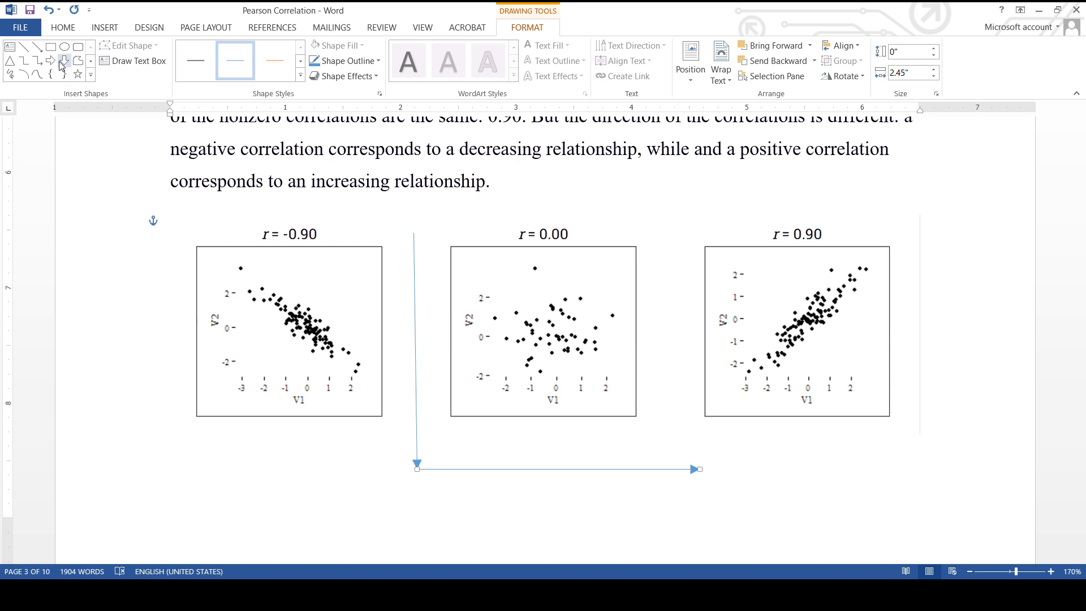
left_click(37, 47)
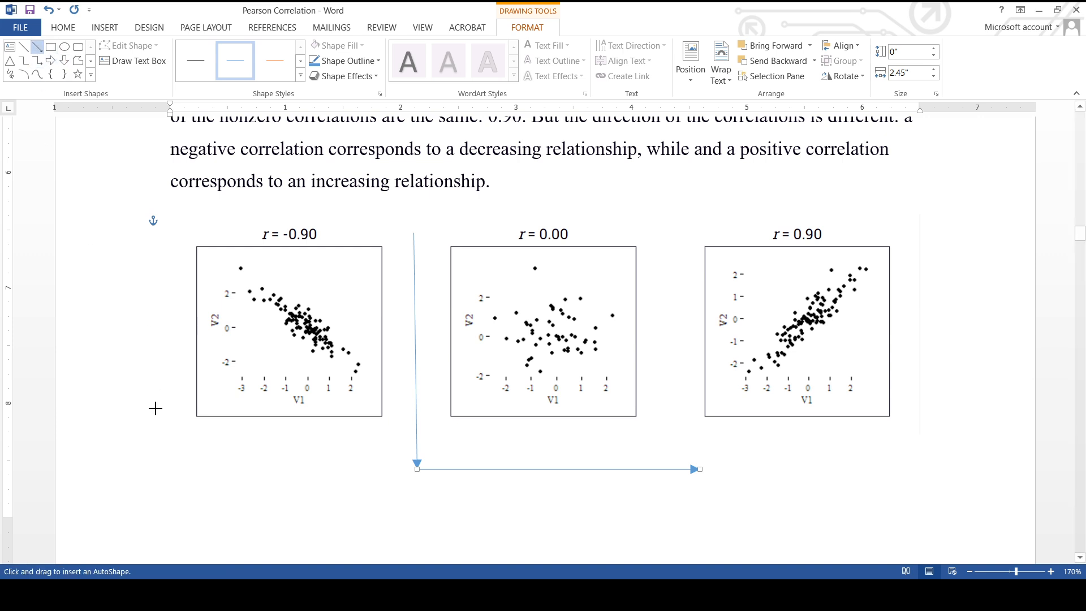
mouse_move(107, 457)
left_mouse_down()
mouse_move(426, 462)
mouse_move(371, 468)
left_mouse_up()
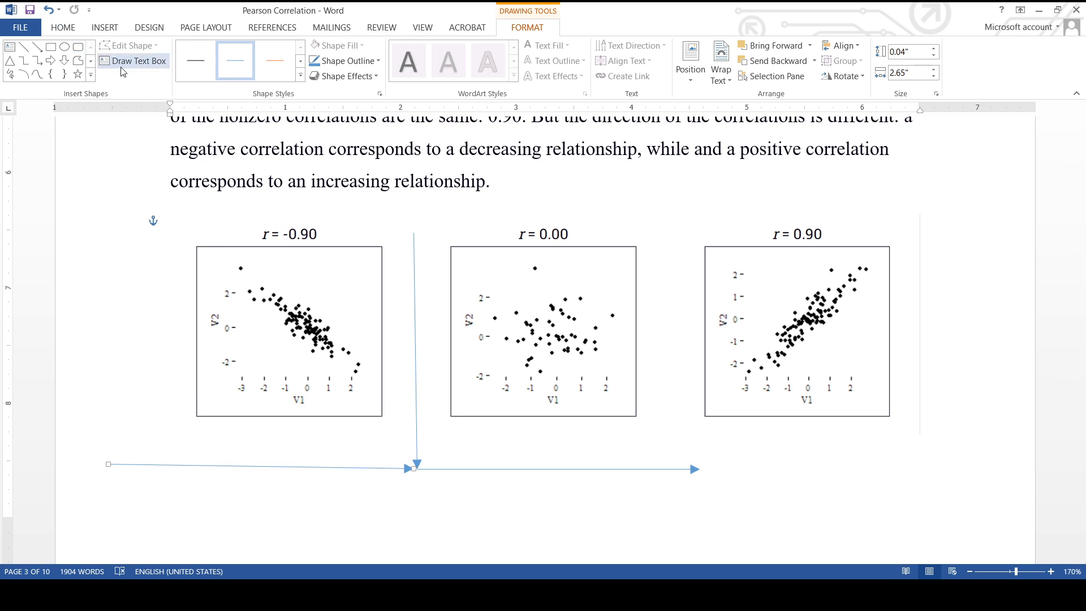
left_click(415, 481)
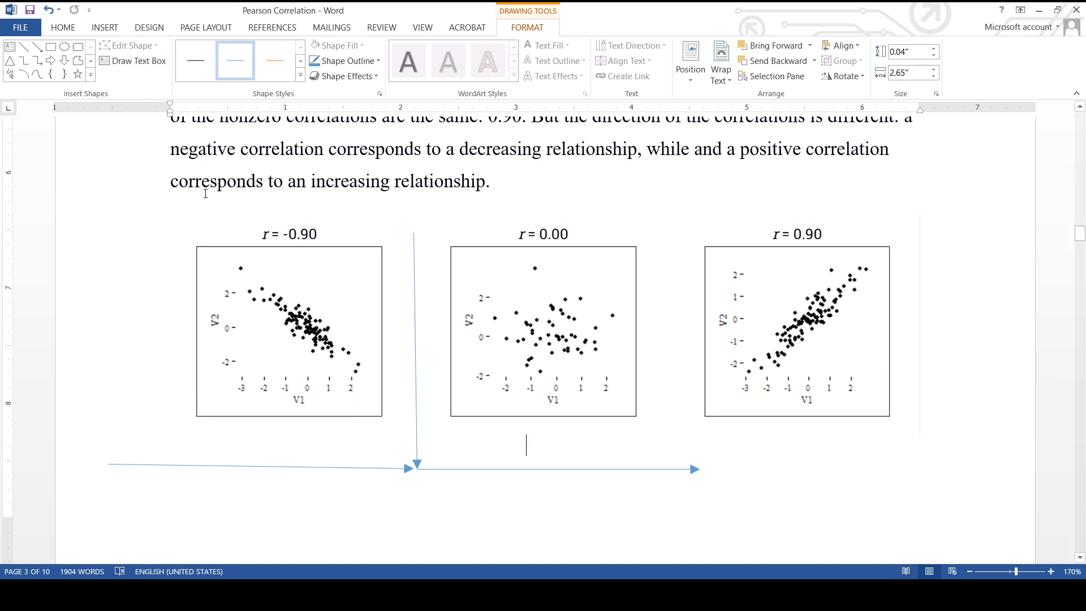
Draw a small rectangle about 0.19 by 0.23 in under the arrow junction, with outward arrows about 2.28 in rightward and 2.62 in leftward.
left_click(105, 31)
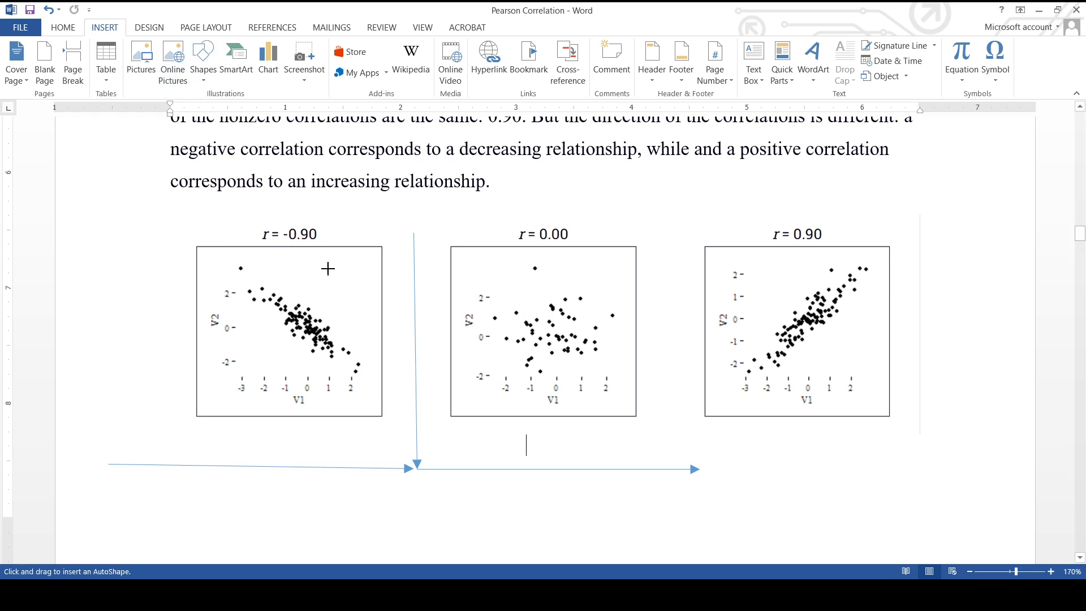
mouse_move(405, 472)
left_mouse_down()
mouse_move(405, 494)
mouse_move(434, 496)
left_mouse_up()
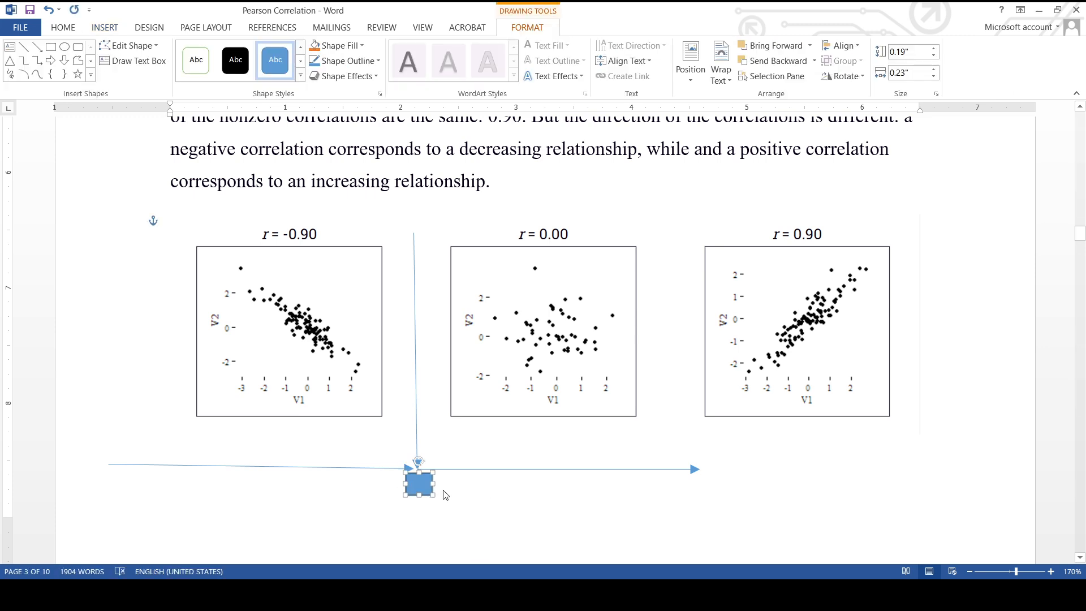
left_click(41, 50)
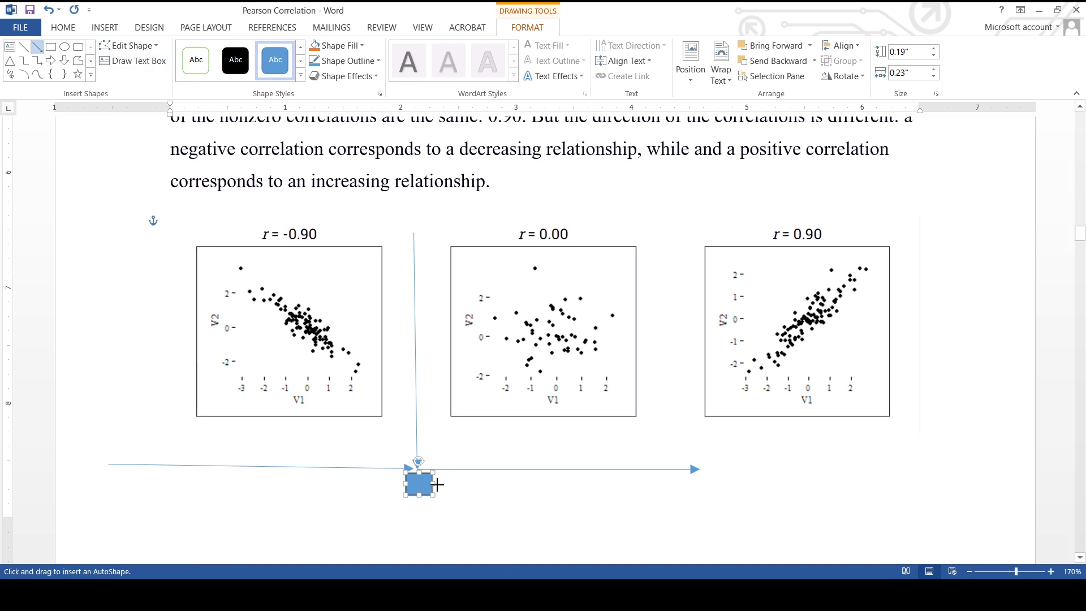
left_click_drag(437, 485, 700, 485)
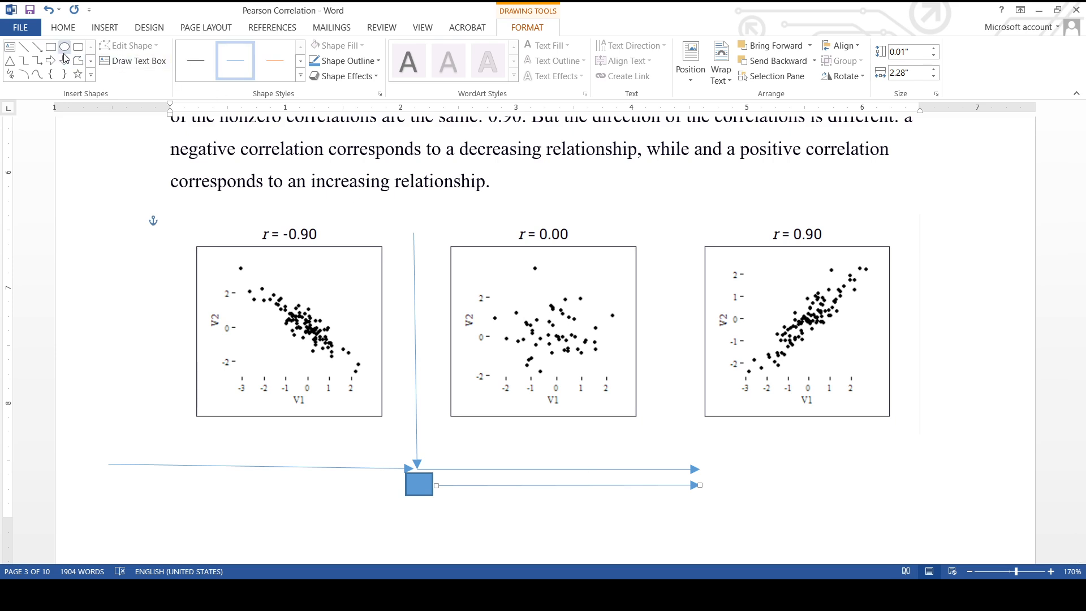
left_click(40, 48)
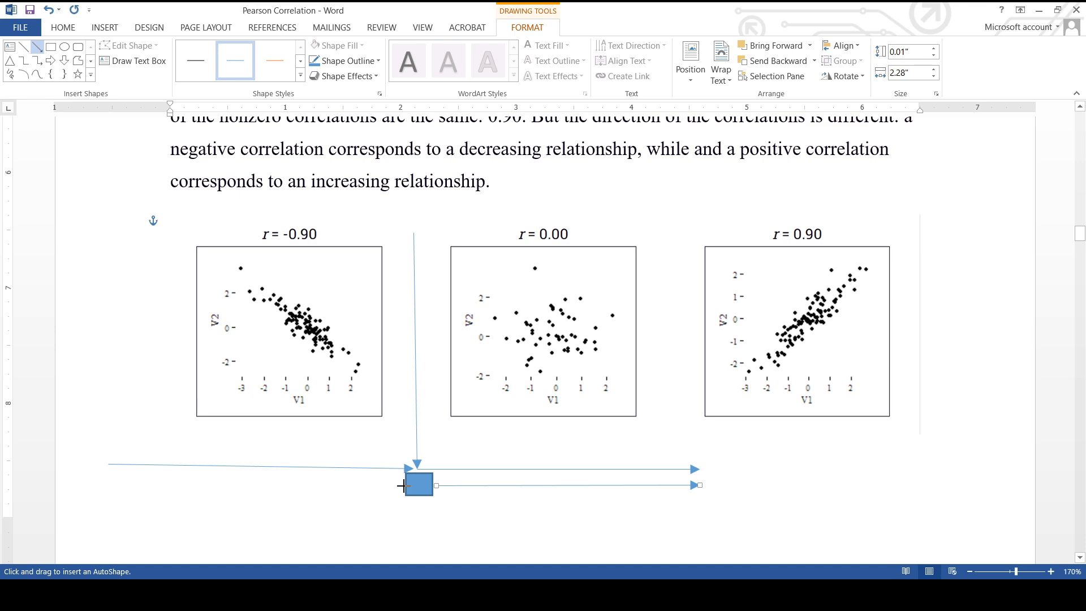
left_click_drag(403, 486, 103, 482)
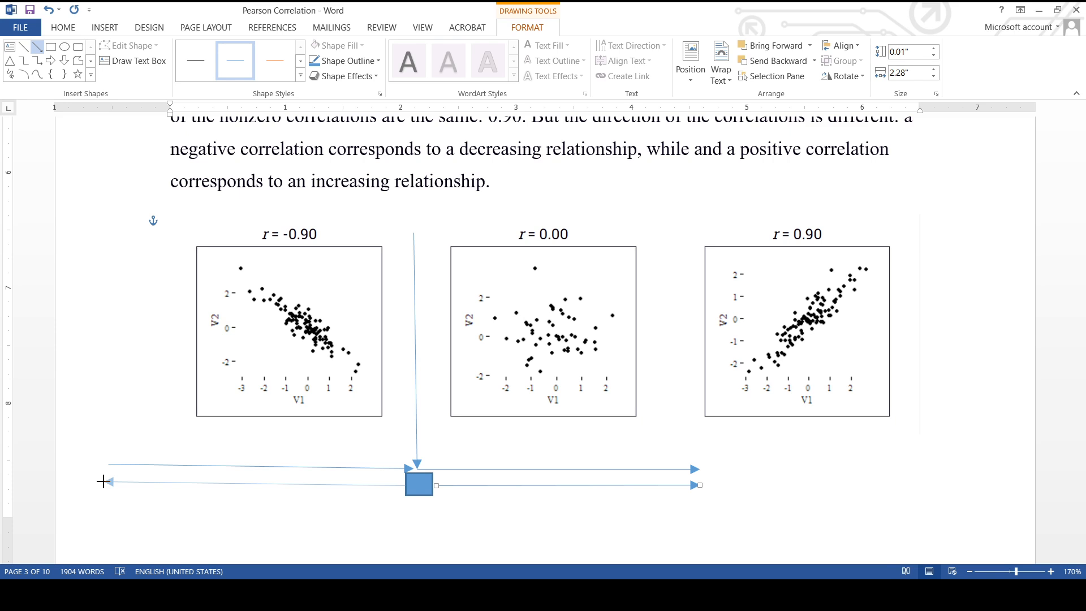
left_click_drag(103, 482, 104, 482)
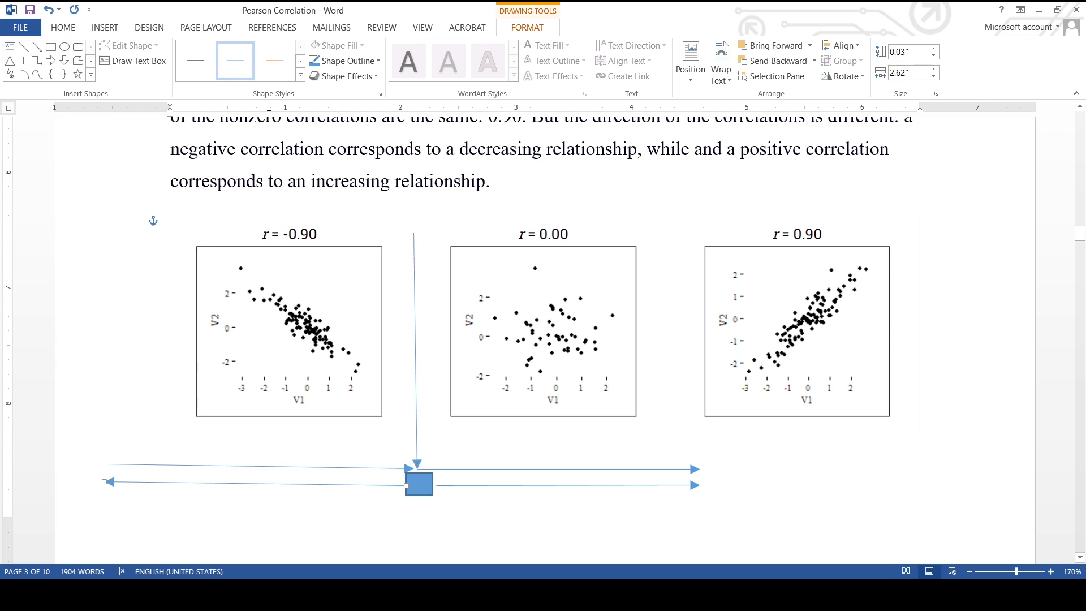
Draw a vertical arrow about 4.77 in long running down the page from the small rectangle.
left_click(38, 53)
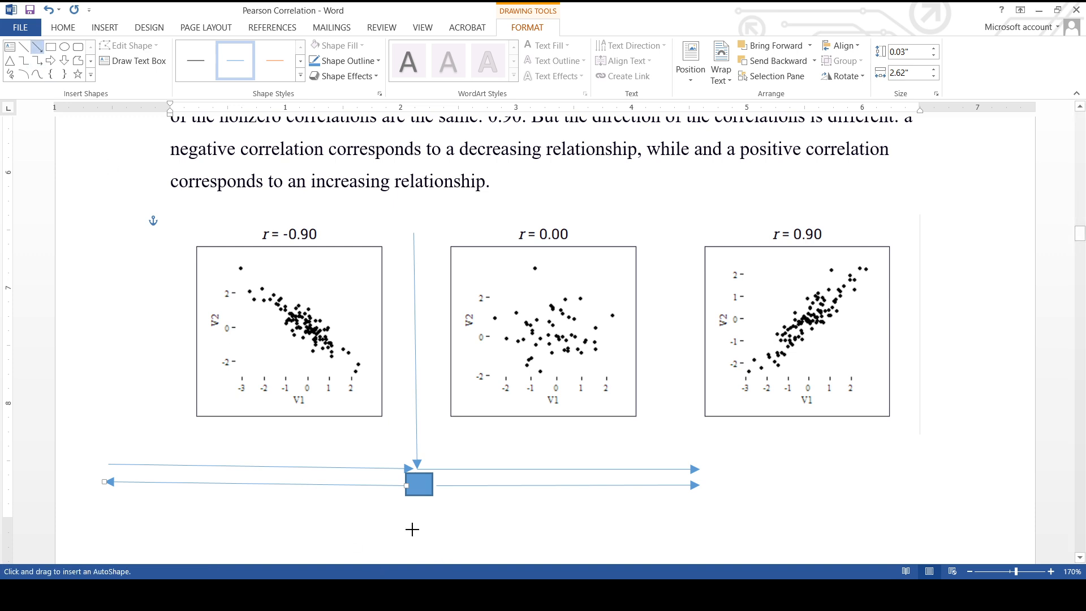
scroll(413, 514, "down", 1)
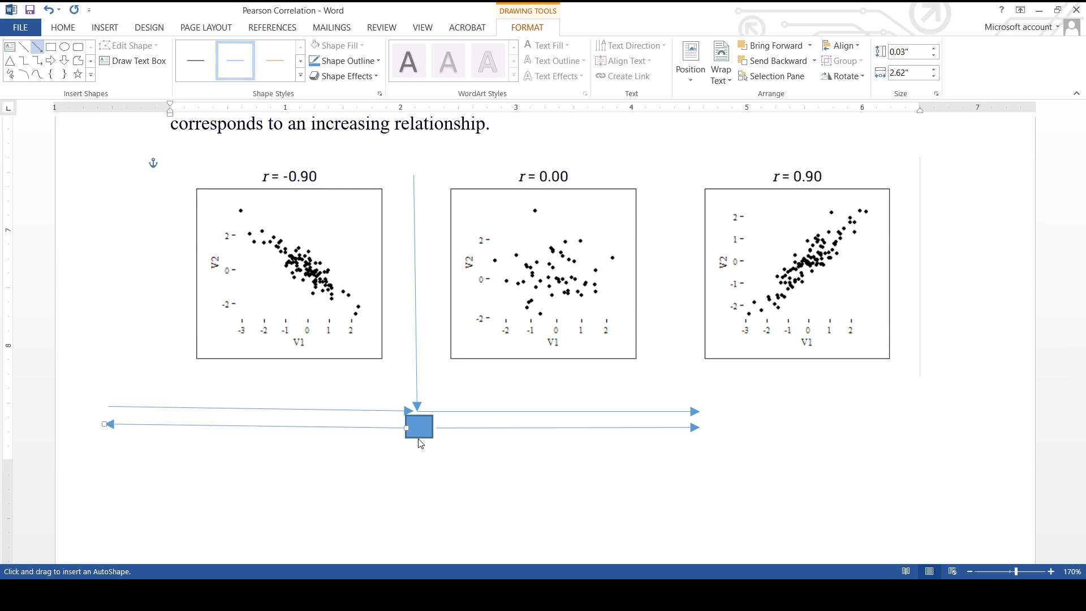
mouse_move(416, 450)
left_mouse_down()
mouse_move(413, 552)
mouse_move(424, 460)
left_mouse_up()
scroll(470, 451, "up", 6)
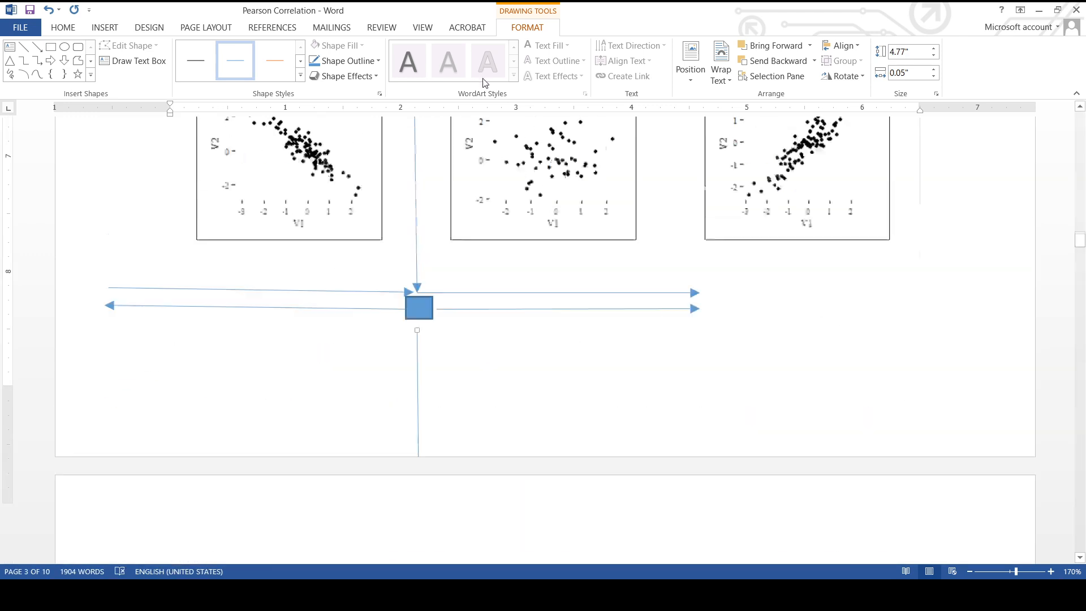
left_click(381, 27)
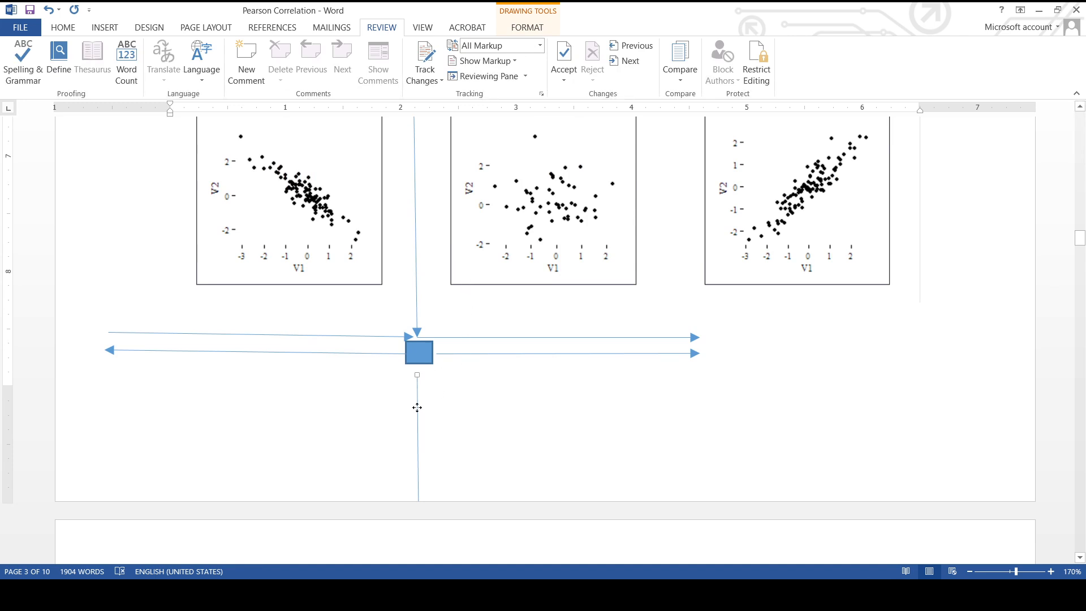
scroll(416, 396, "down", 4)
scroll(463, 209, "up", 4)
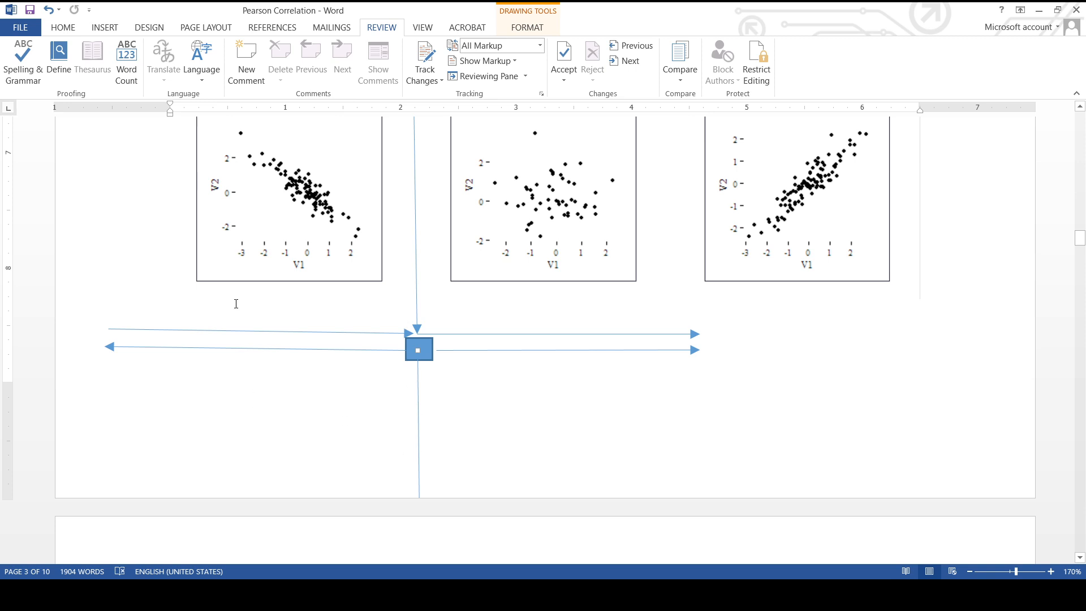
Draw a rectangle about 1.02 by 1.3 in and place copies of it so each quadrant around the arrow junction holds one.
left_click(102, 33)
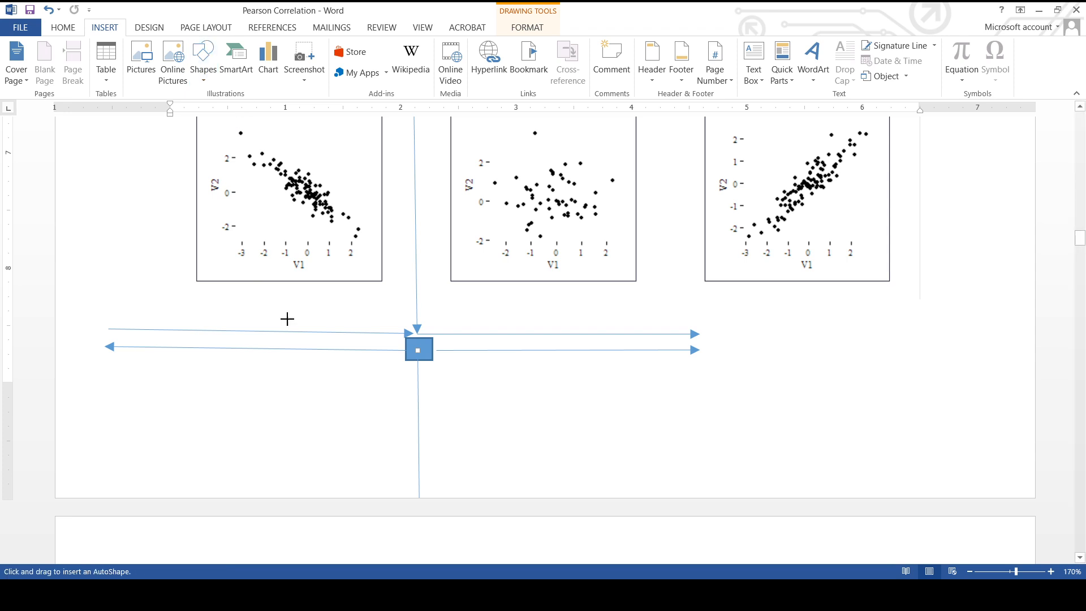
left_click_drag(263, 360, 414, 478)
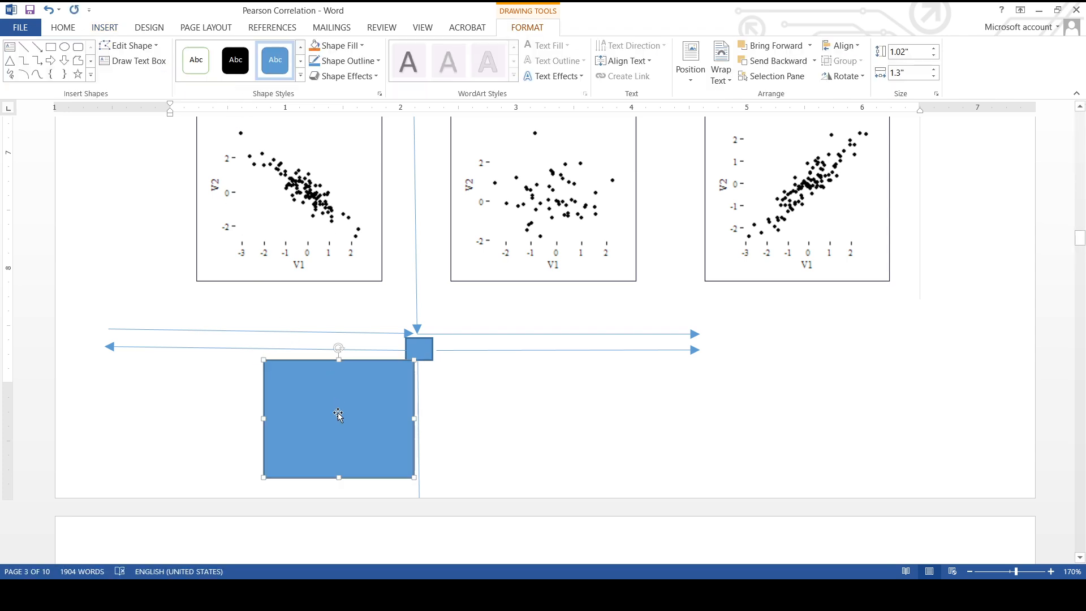
left_click_drag(340, 411, 286, 288)
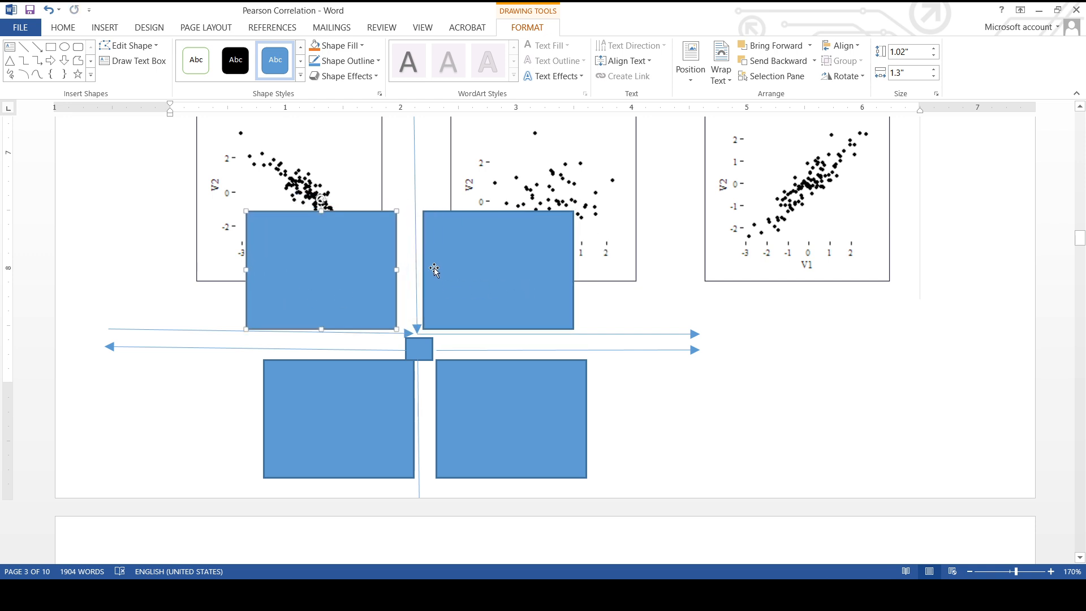
left_click(471, 269)
left_click(495, 411)
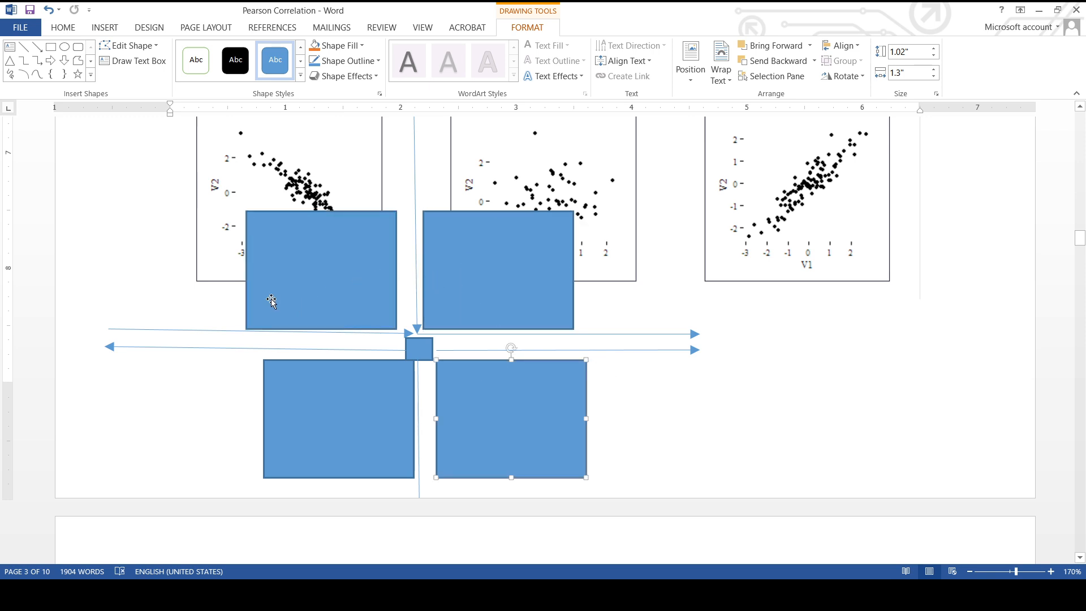
left_click_drag(317, 294, 327, 291)
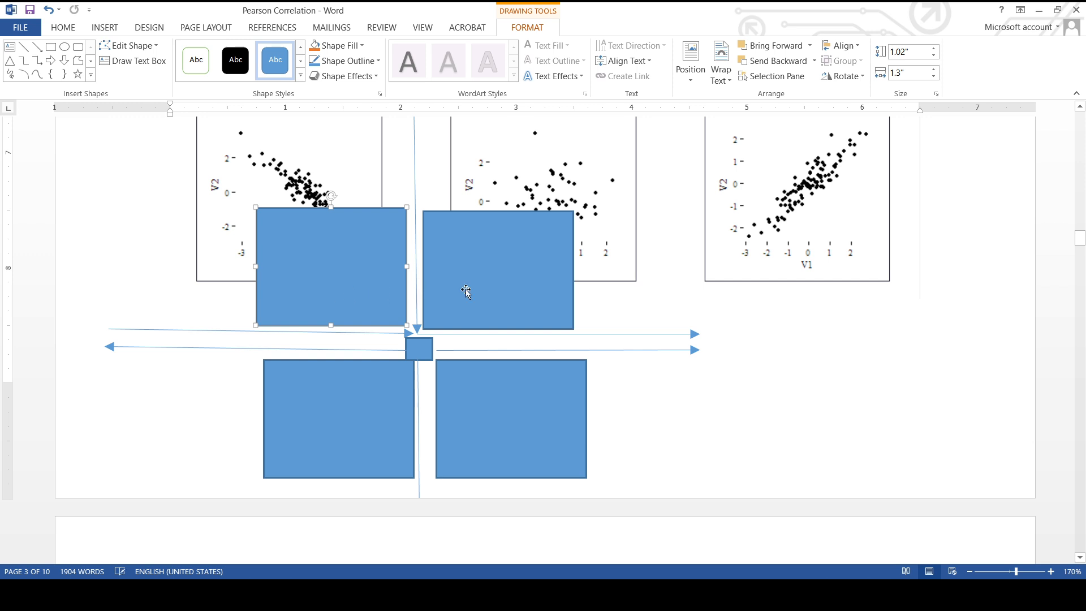
Delete the four large rectangles from the quadrants around the arrow junction.
left_click(484, 283)
key("Delete")
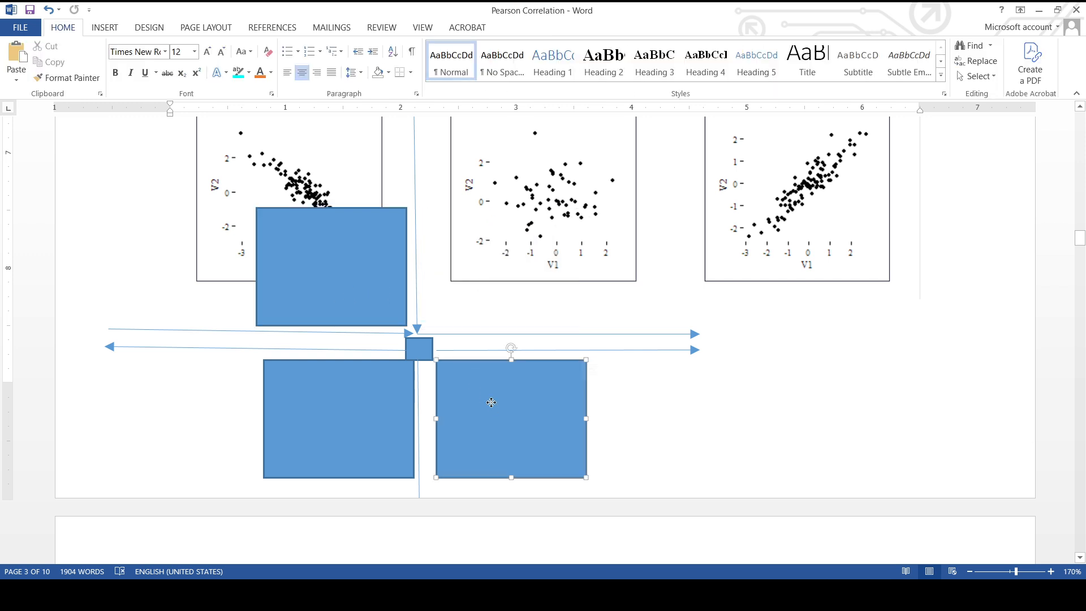
left_click(478, 370)
key("Delete")
left_click(347, 266)
key("Delete")
left_click(372, 372)
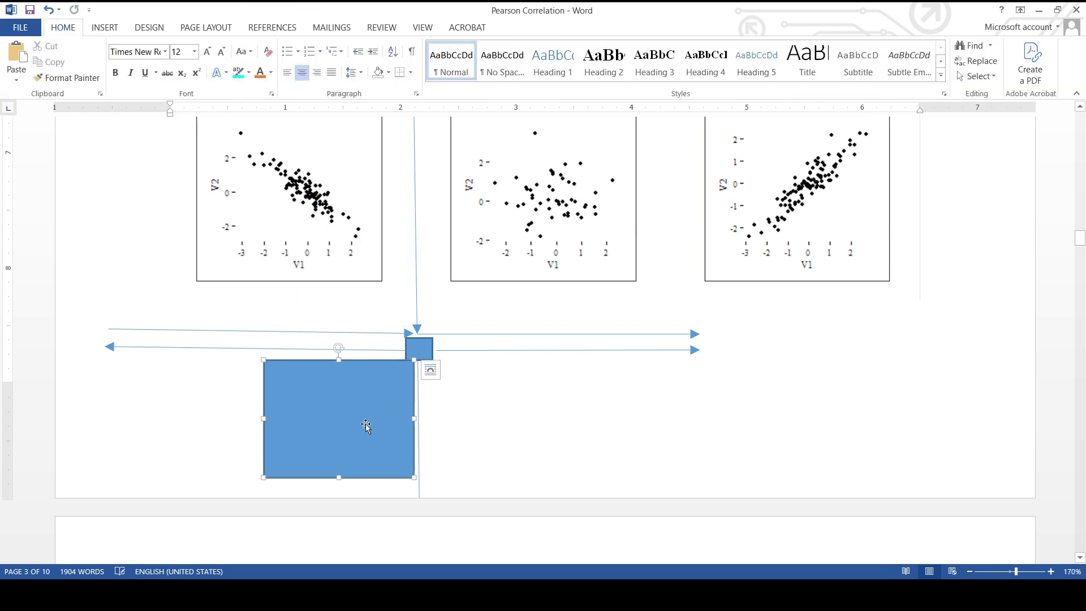
key("Delete")
Review the three scatterplots and the correlation guidelines above them, highlighting the text "perfectly negative linear relationship".
scroll(508, 344, "up", 2)
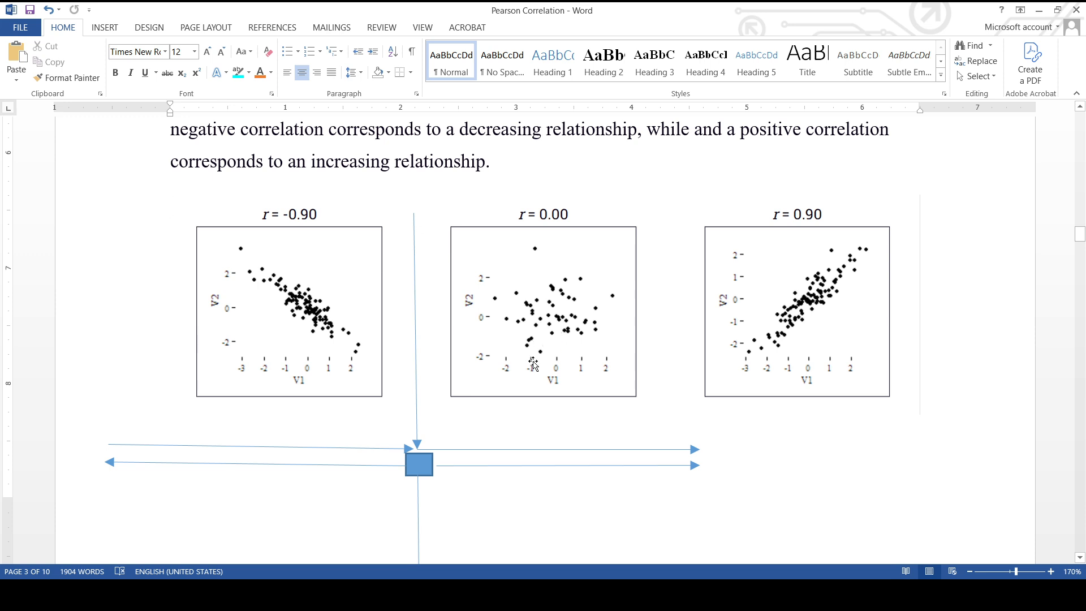
left_click(545, 324)
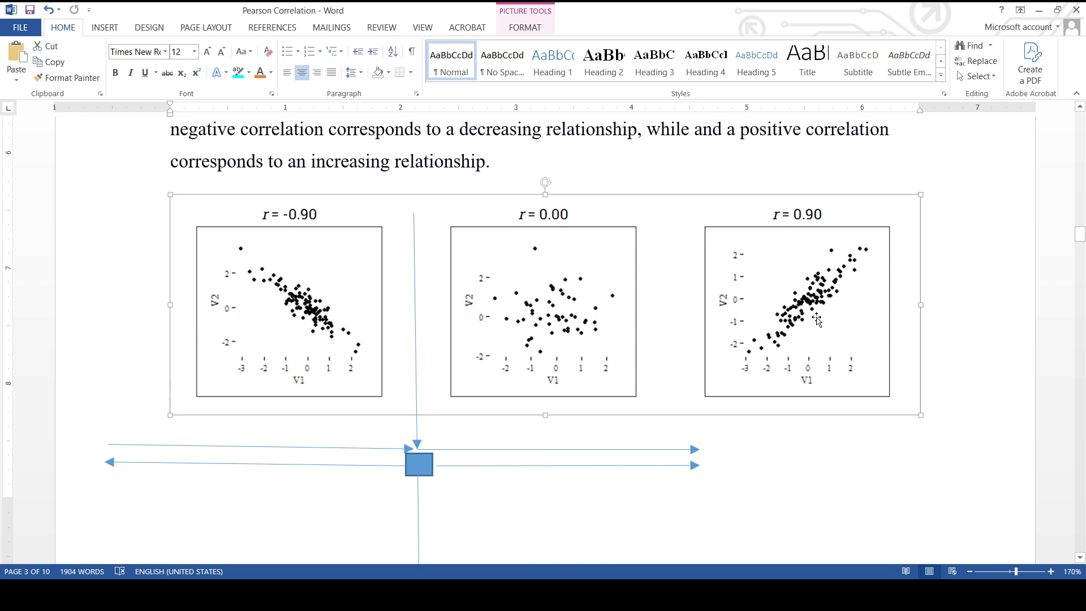
scroll(714, 268, "up", 3)
scroll(708, 273, "up", 2)
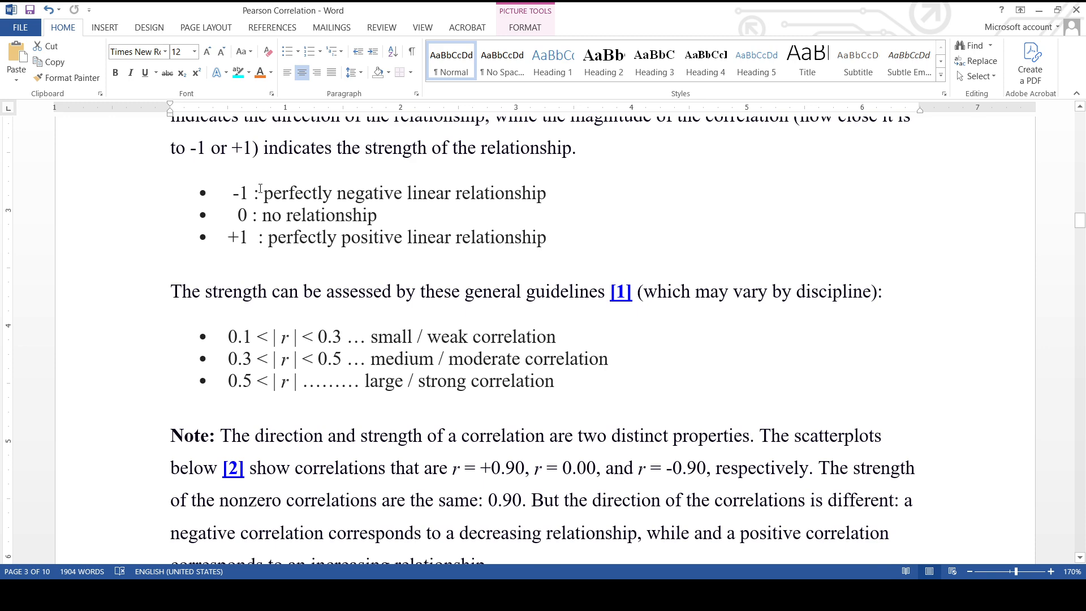
left_click_drag(260, 189, 502, 193)
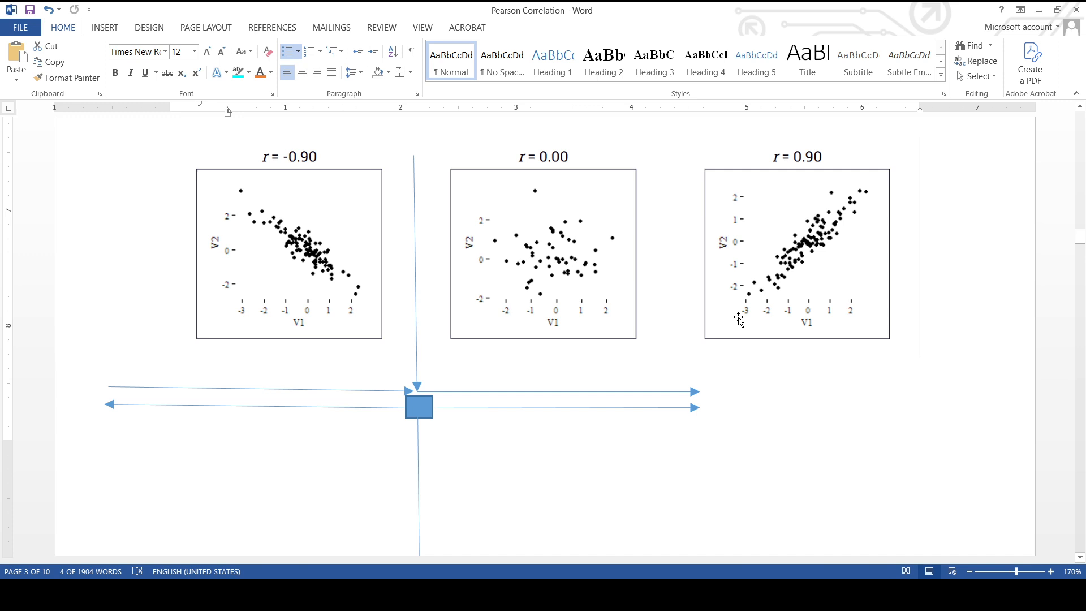
Delete the small rectangle and the vertical arrows above and below it.
left_click(420, 407)
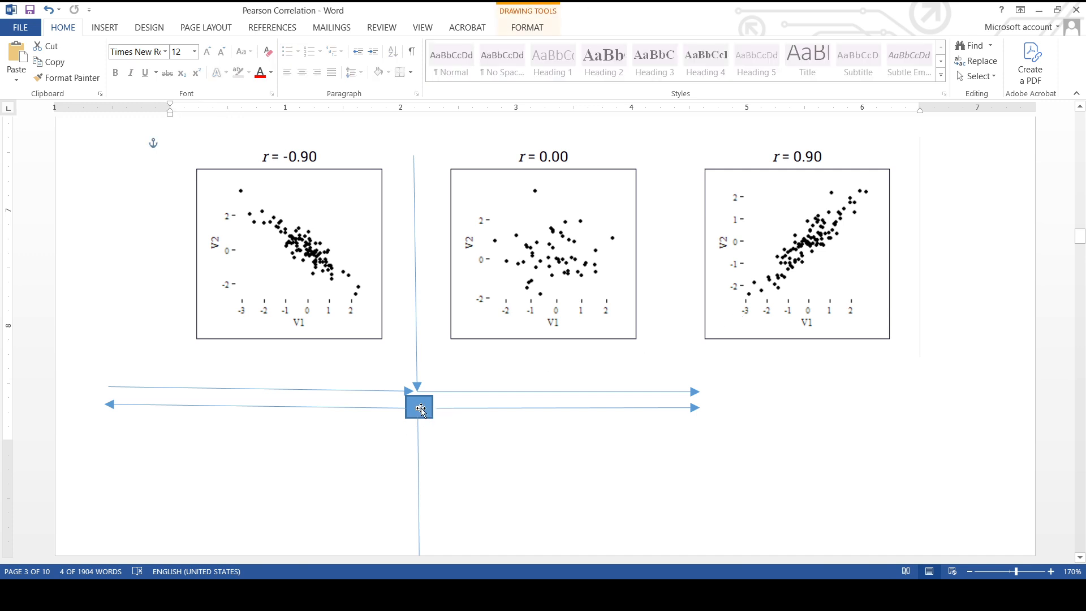
key("Escape")
left_click(419, 406)
key("Delete")
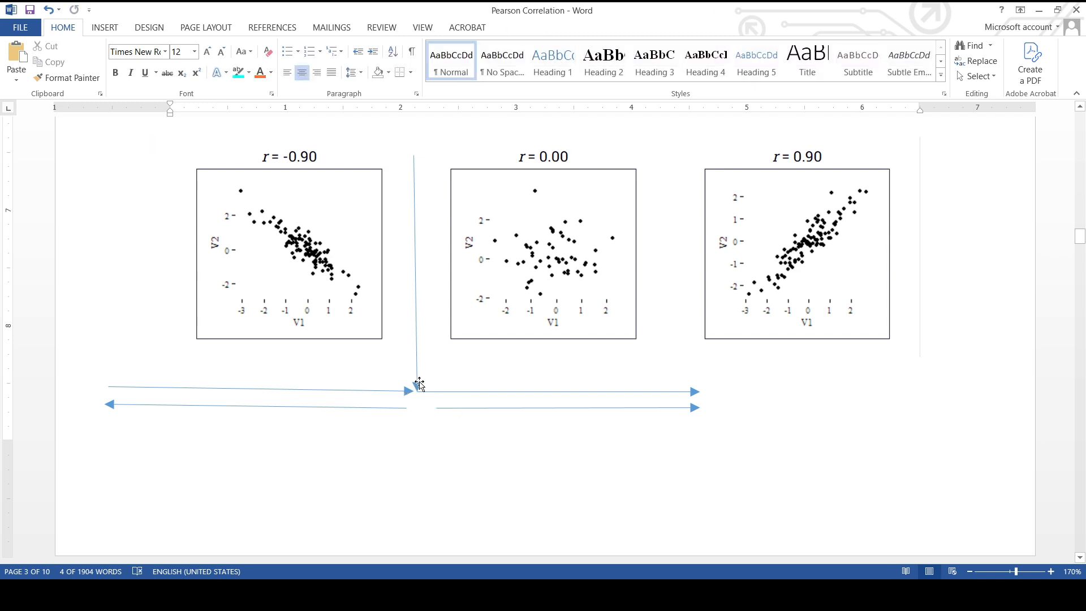
left_click(417, 384)
key("Delete")
Delete the four remaining horizontal arrows below the scatterplots.
left_click(403, 396)
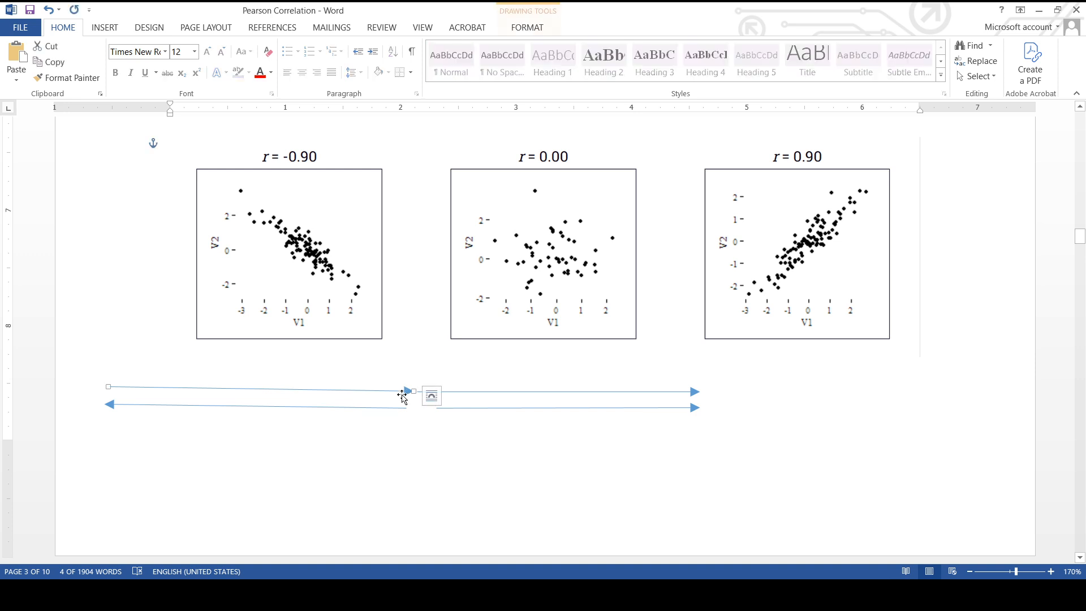
key("Delete")
left_click(405, 408)
key("Delete")
left_click(445, 408)
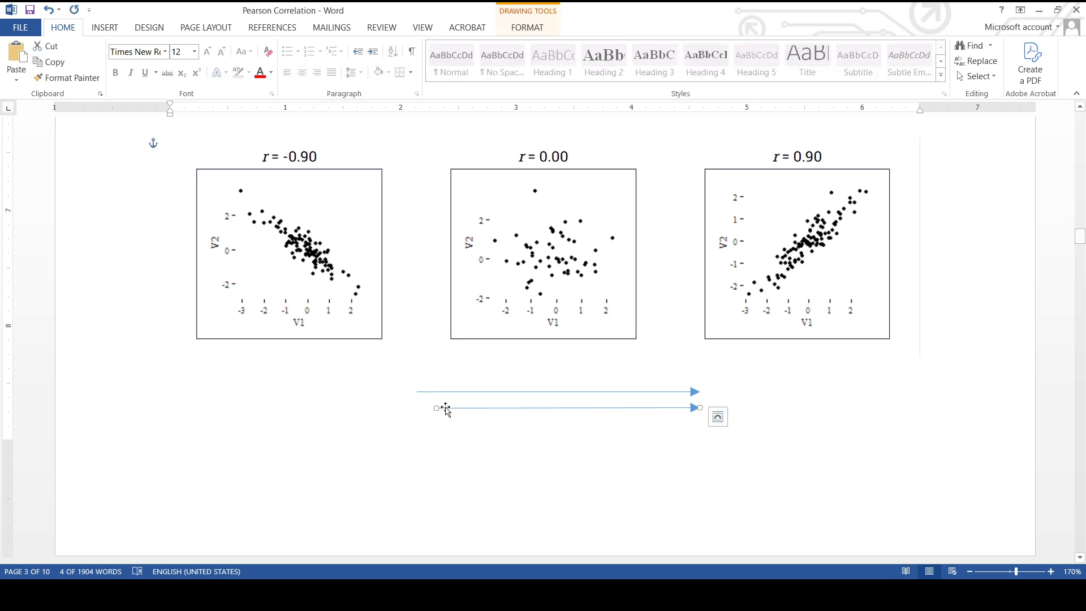
key("Delete")
left_click(451, 391)
key("Delete")
Read on past the r = 0.00 note and the Data Set-Up section to the instructions for running a bivariate Pearson Correlation.
scroll(484, 396, "down", 5)
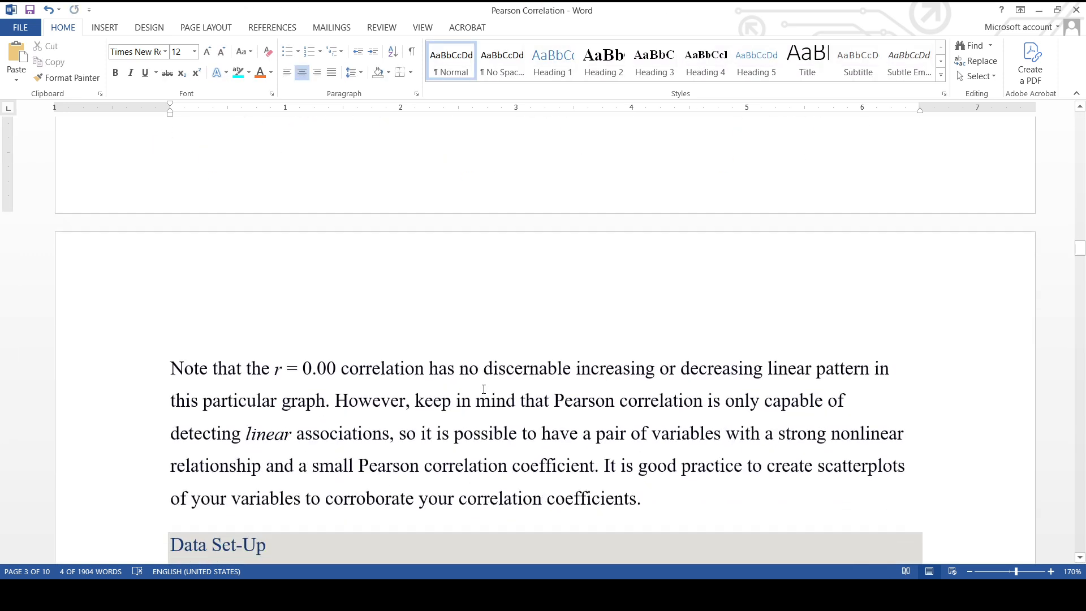
scroll(483, 390, "down", 3)
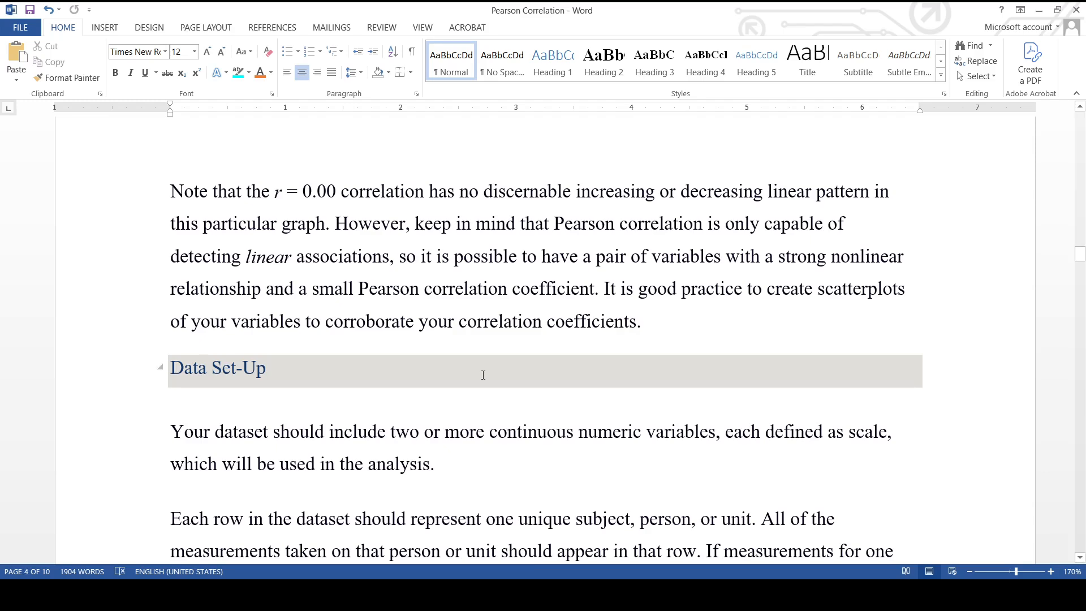
scroll(483, 375, "down", 8)
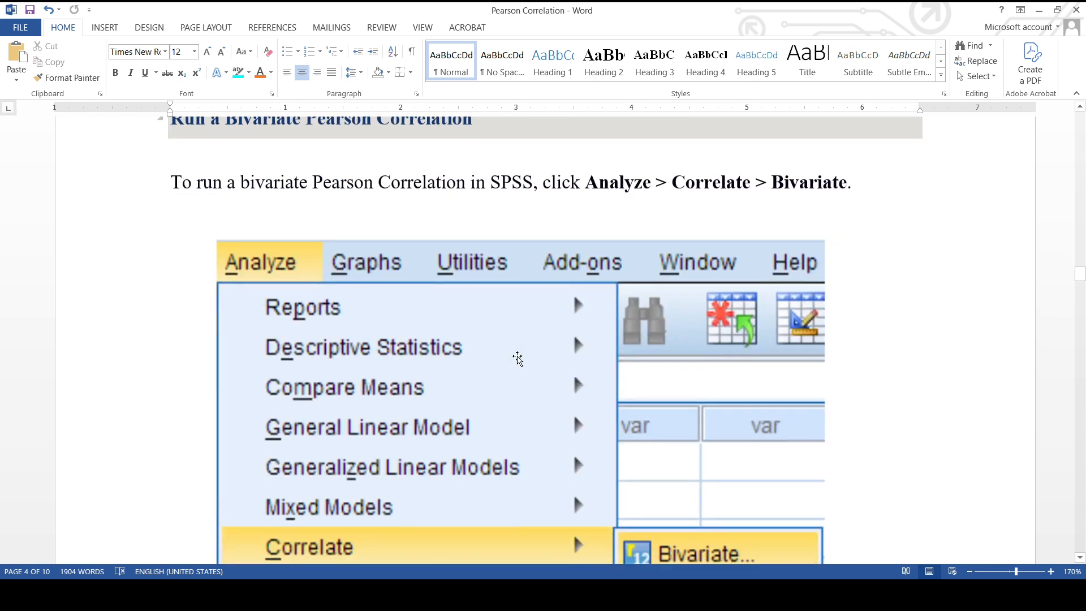
Skim the document from the Analyze > Correlate > Bivariate illustration to the weight and height scatterplot, and return to that illustration.
scroll(518, 357, "down", 5)
scroll(518, 358, "up", 6)
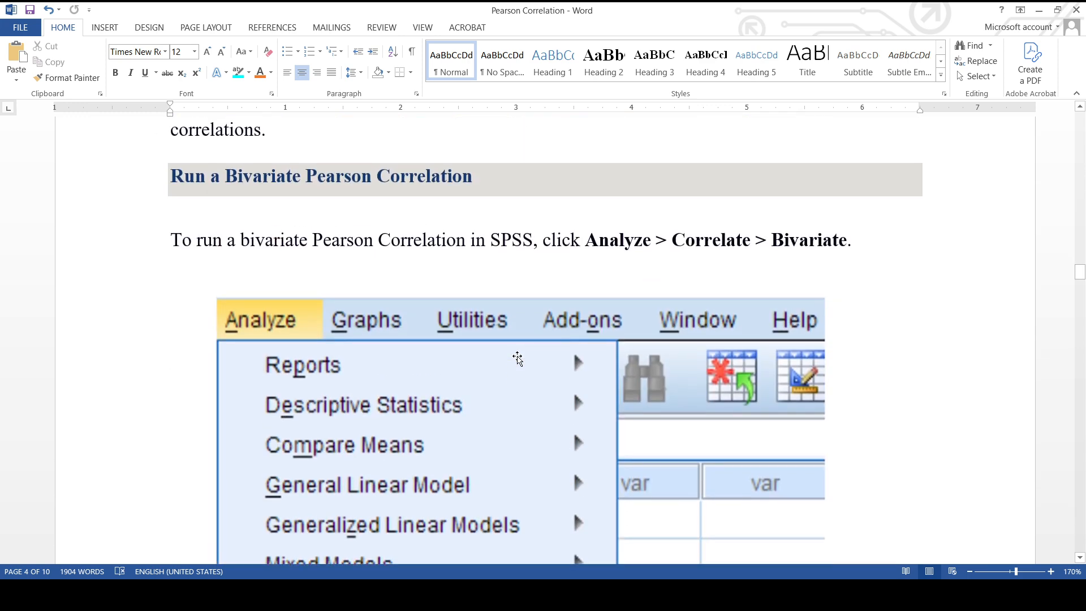
scroll(518, 357, "down", 12)
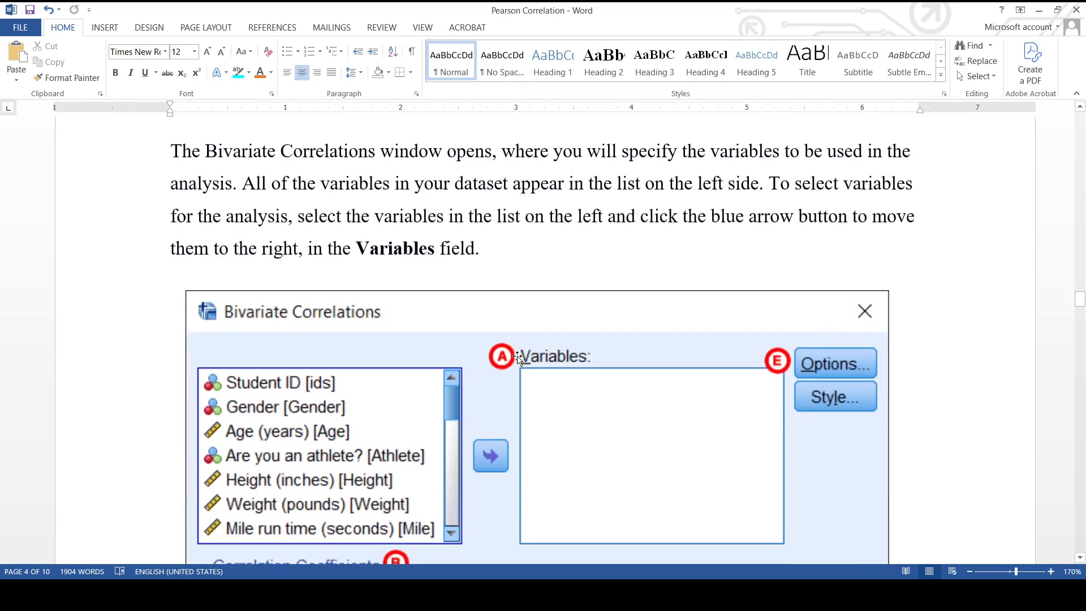
scroll(517, 358, "down", 10)
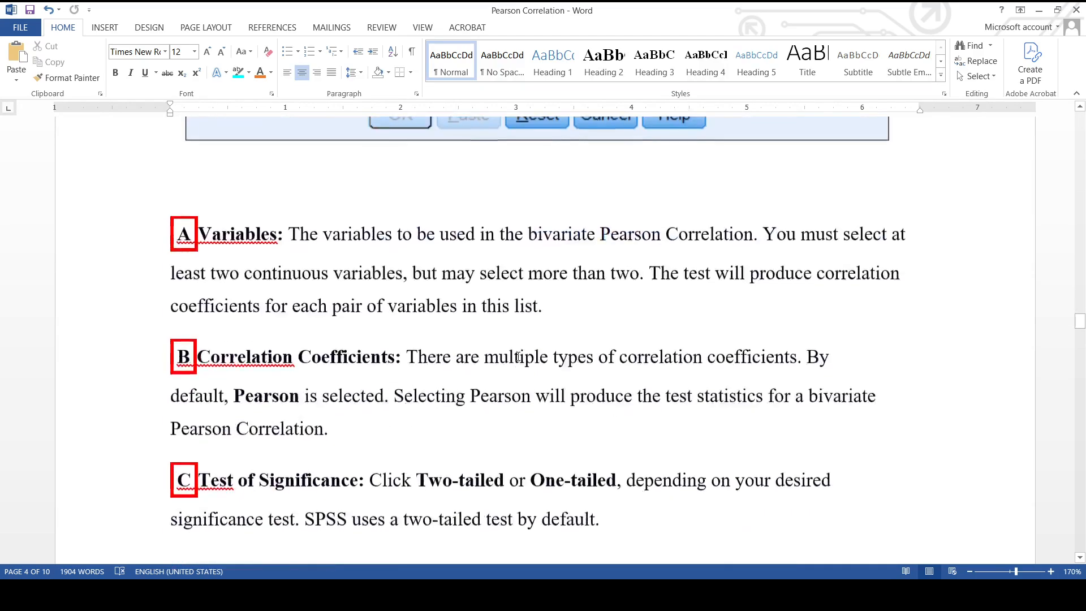
scroll(518, 357, "up", 12)
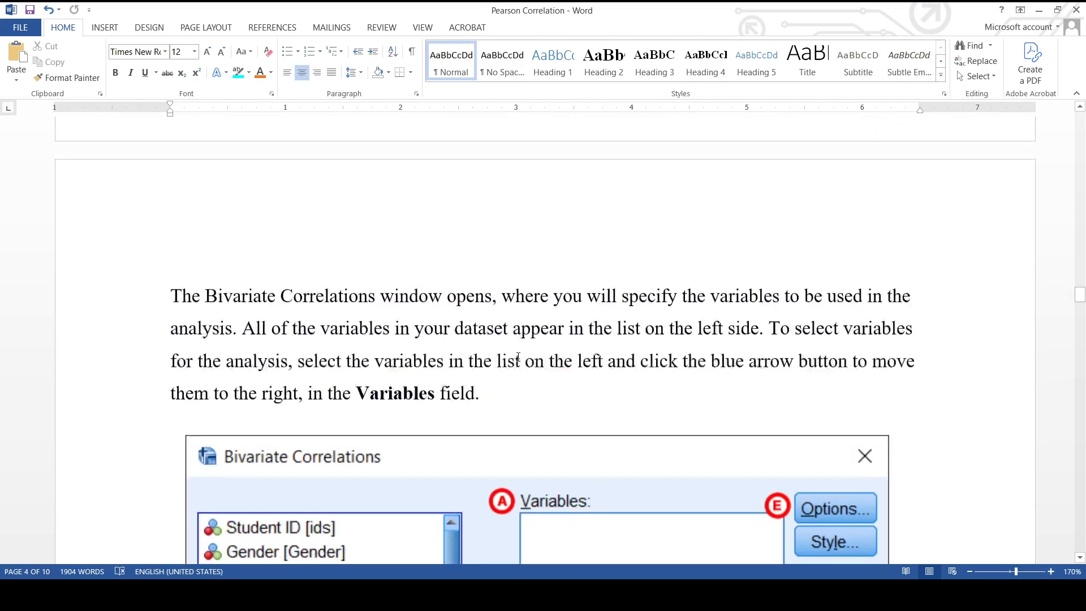
scroll(518, 358, "up", 3)
scroll(517, 358, "down", 12)
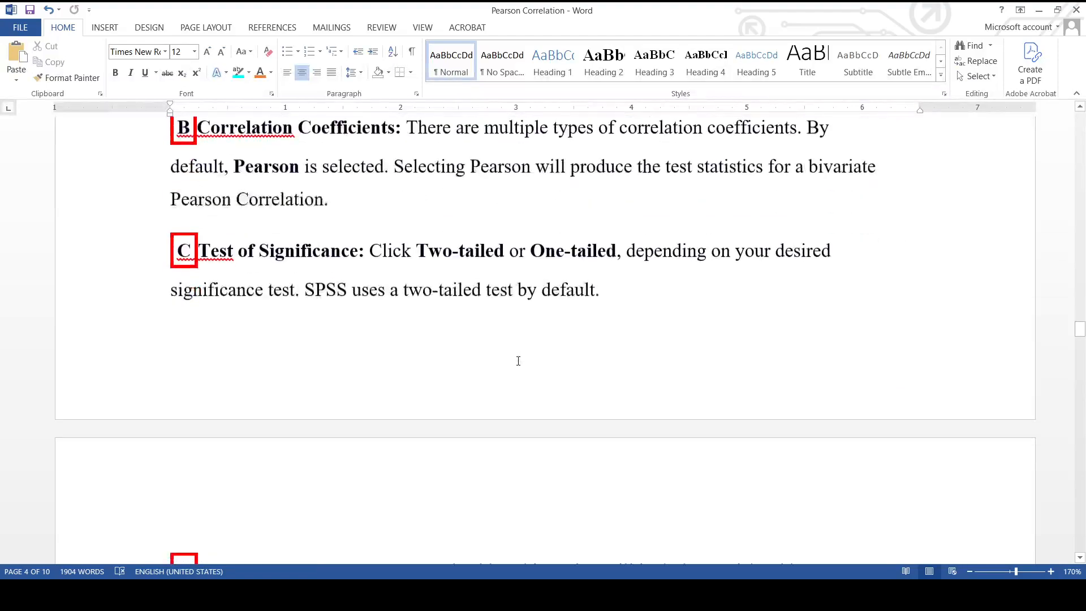
scroll(518, 361, "down", 15)
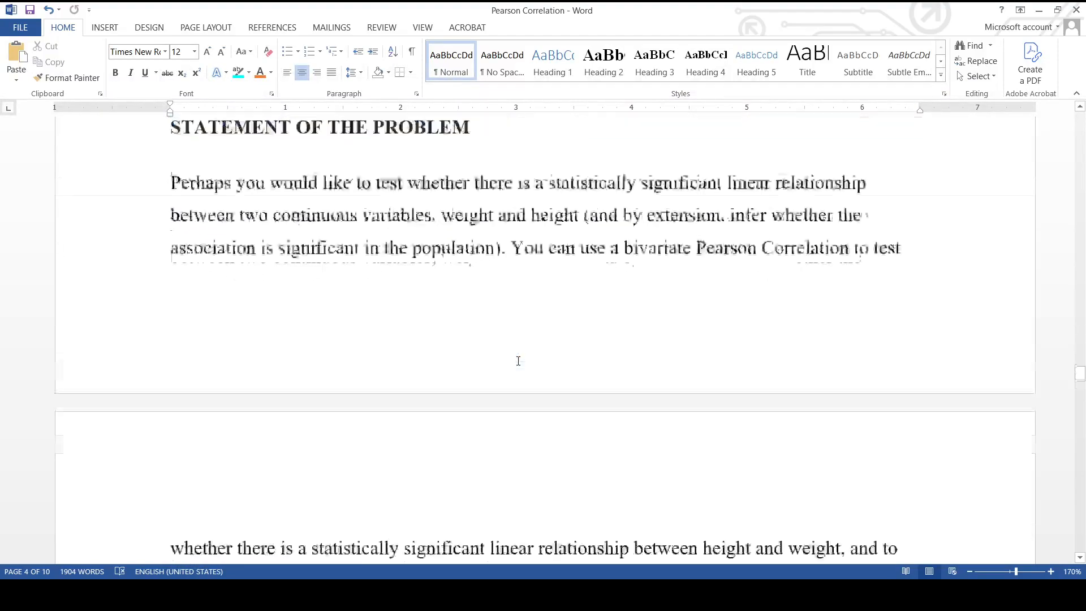
scroll(518, 361, "down", 20)
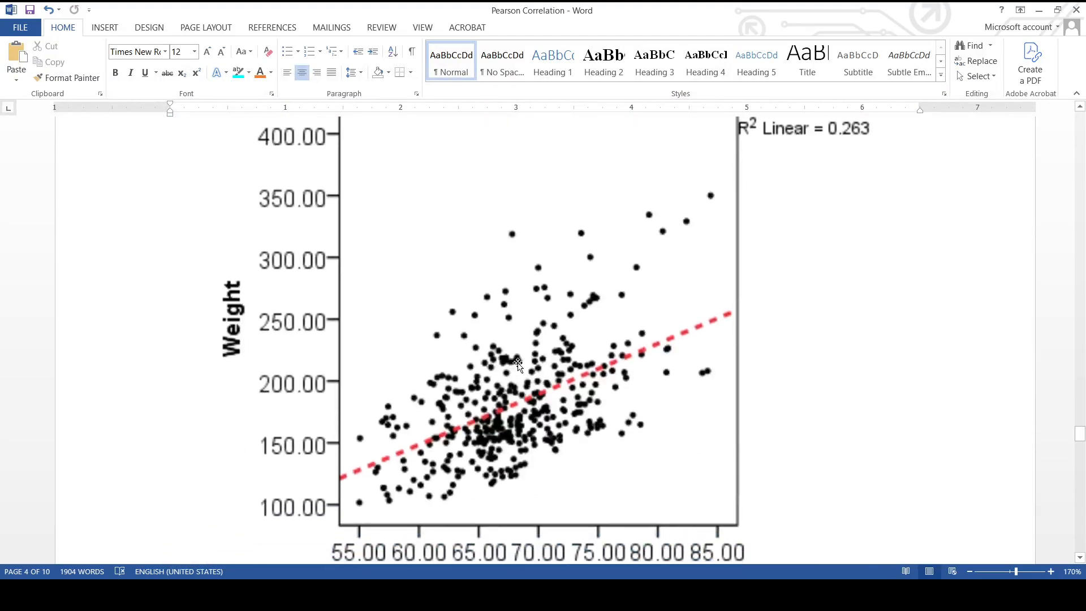
scroll(518, 365, "down", 5)
scroll(518, 365, "up", 5)
scroll(518, 365, "up", 20)
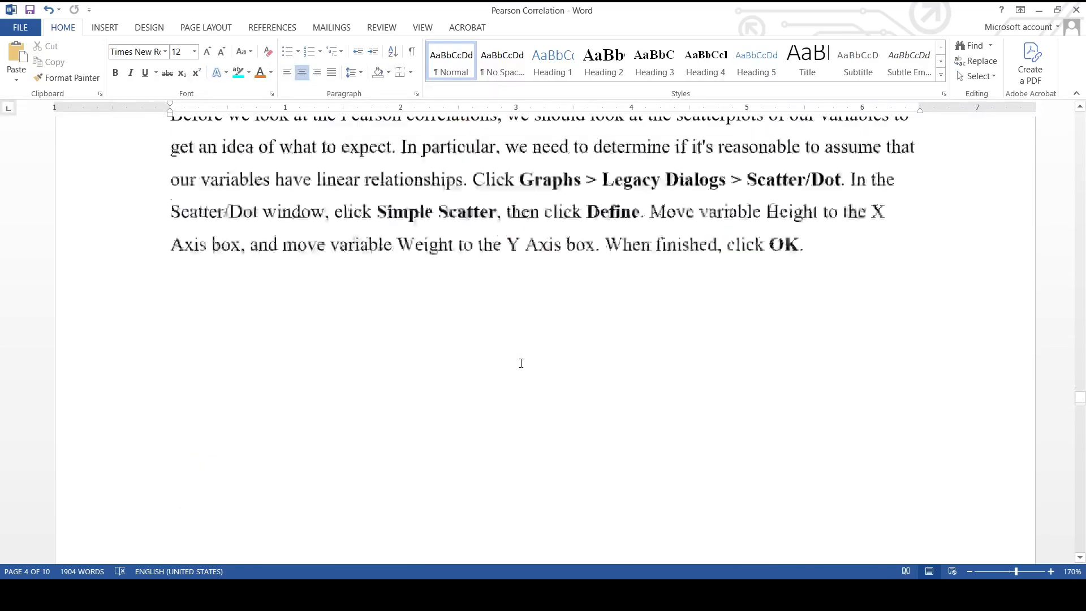
scroll(510, 365, "up", 20)
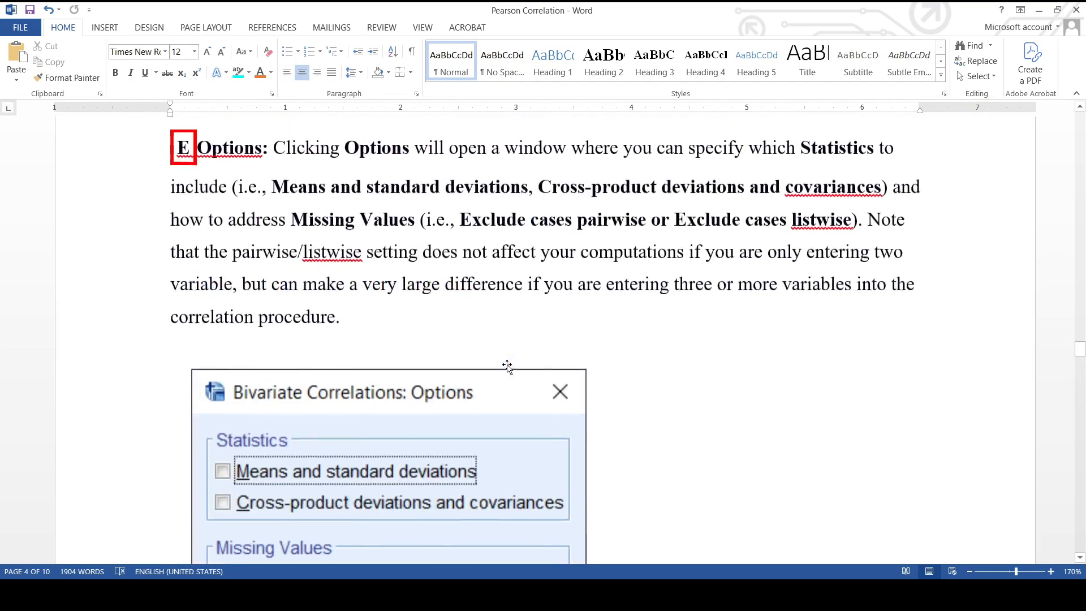
scroll(508, 365, "up", 15)
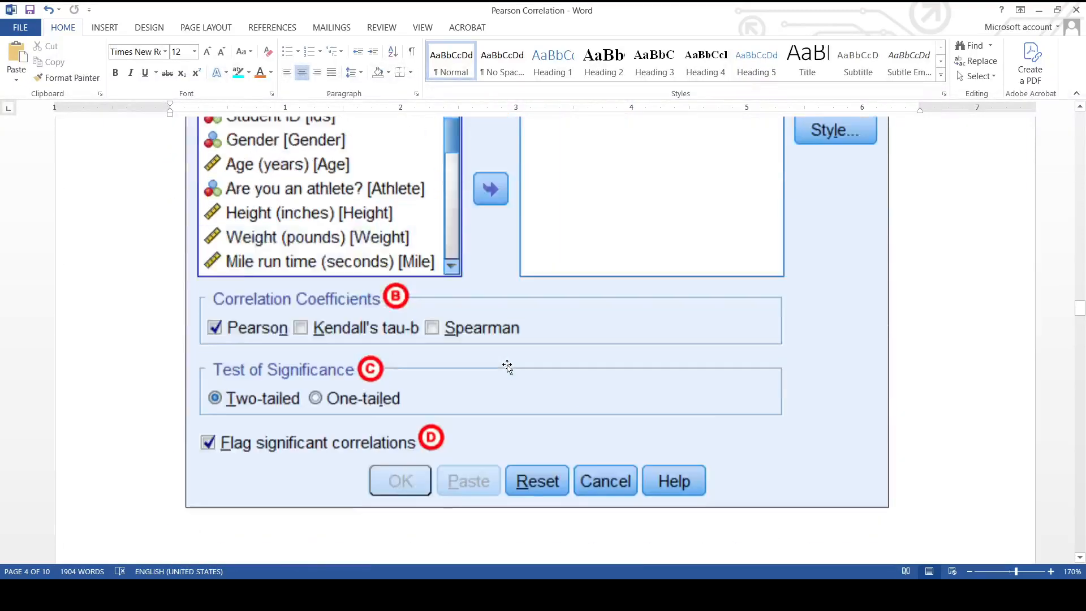
scroll(508, 365, "up", 10)
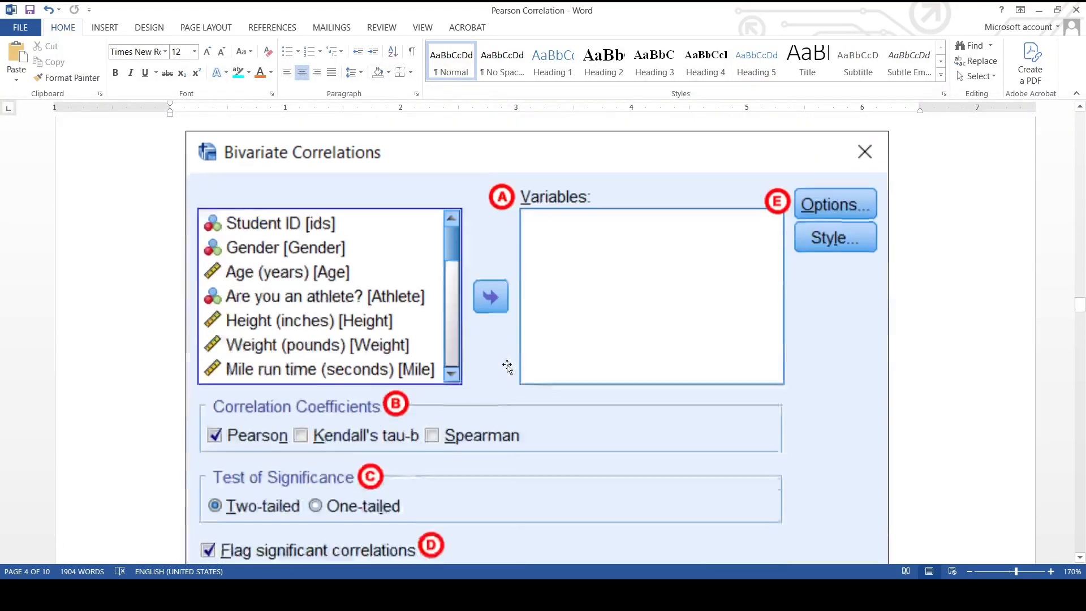
scroll(508, 365, "up", 5)
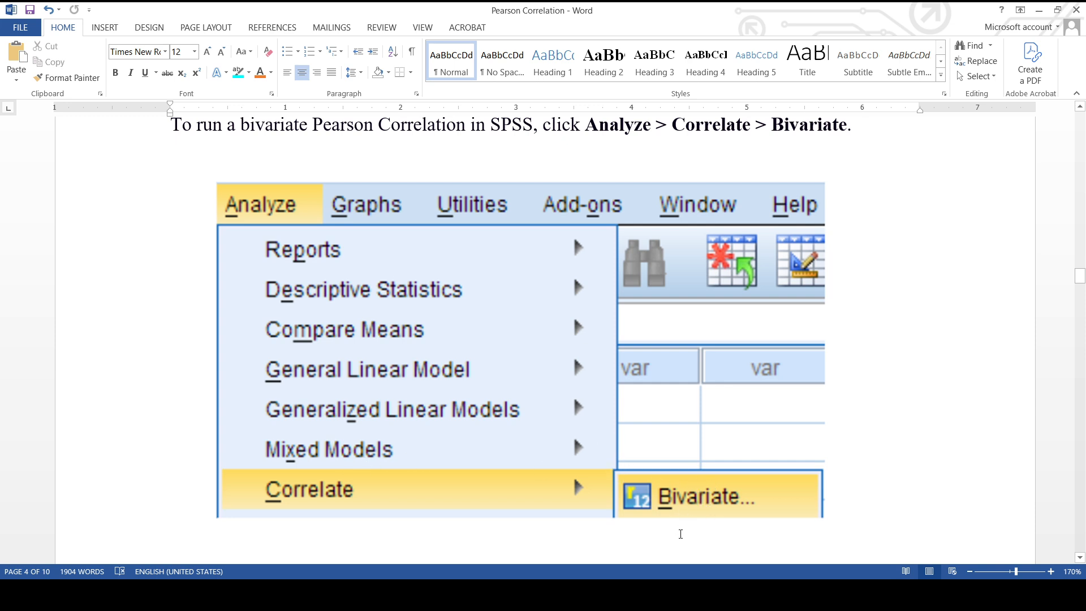
Examine the Bivariate Correlations window picture and its introduction, covering the variable lists, correlation coefficients, significance test and flagging option.
scroll(484, 461, "down", 1)
scroll(483, 461, "down", 10)
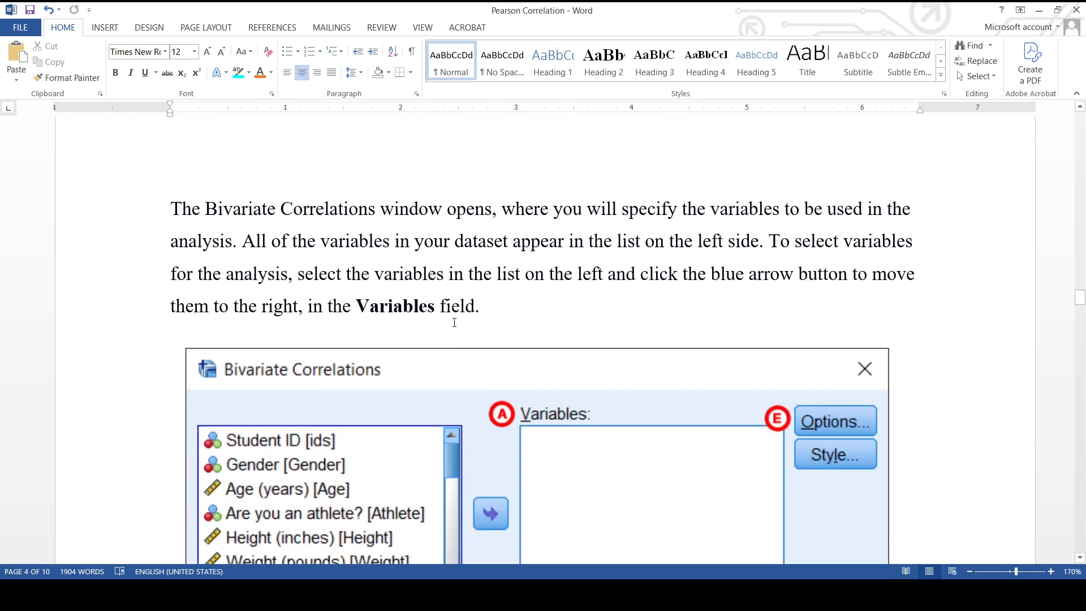
scroll(455, 323, "down", 3)
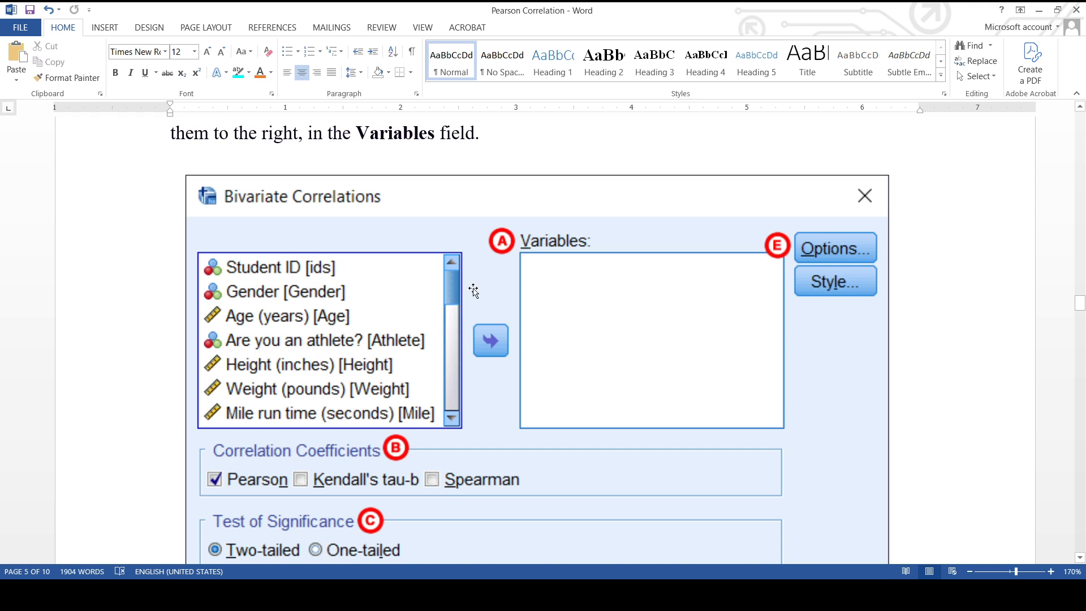
scroll(587, 298, "down", 2)
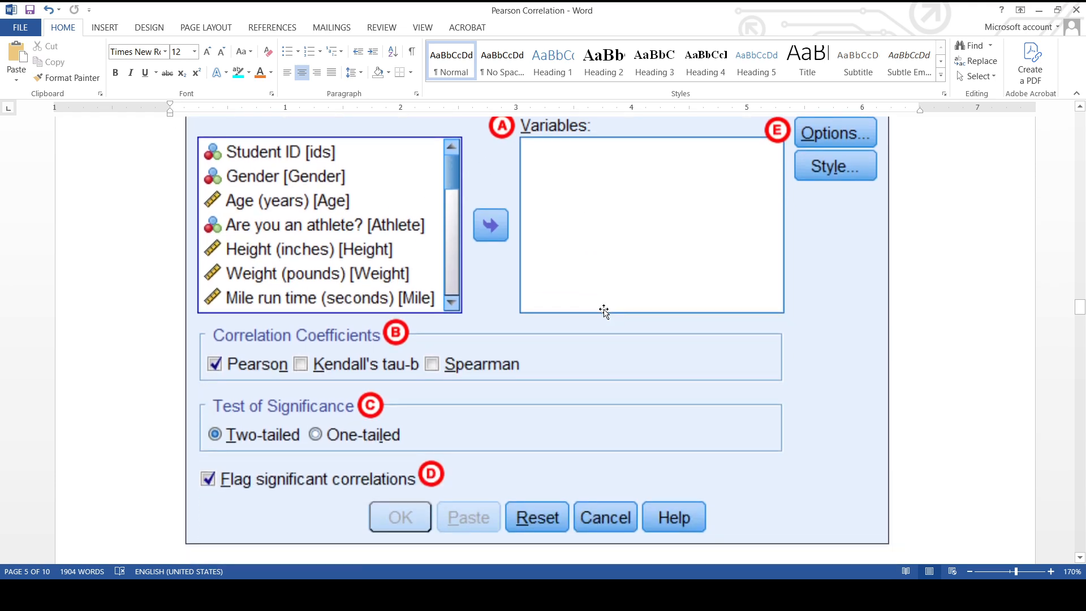
scroll(604, 310, "up", 1)
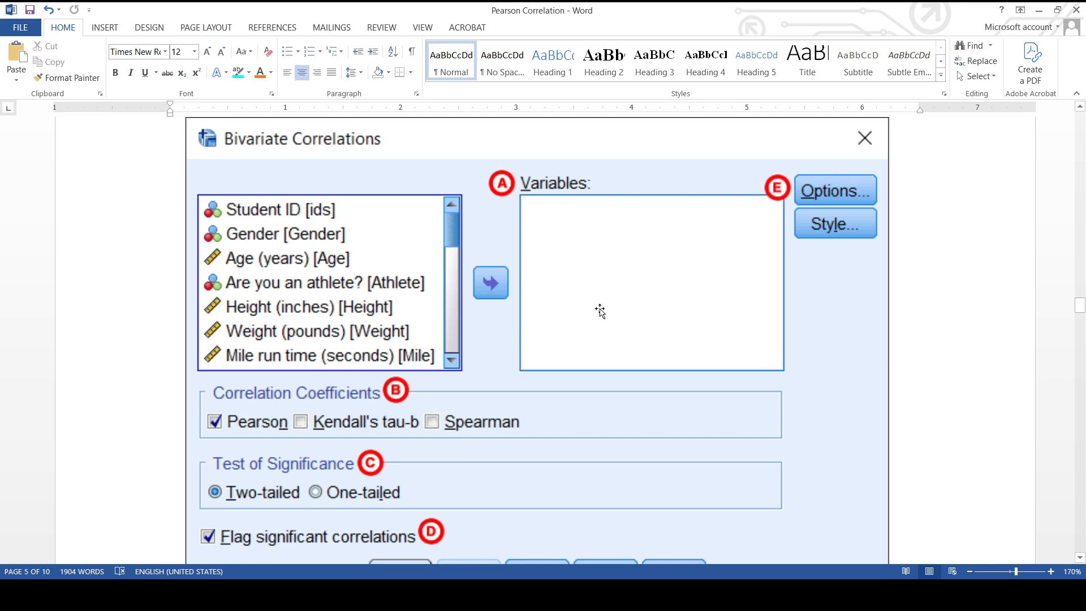
scroll(600, 311, "down", 1)
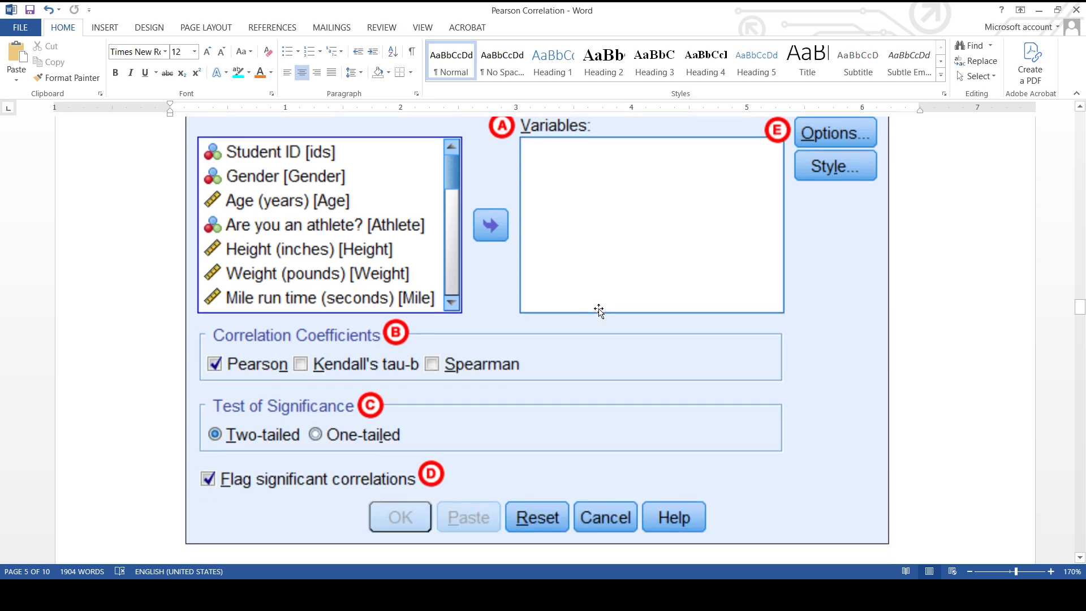
scroll(599, 311, "up", 1)
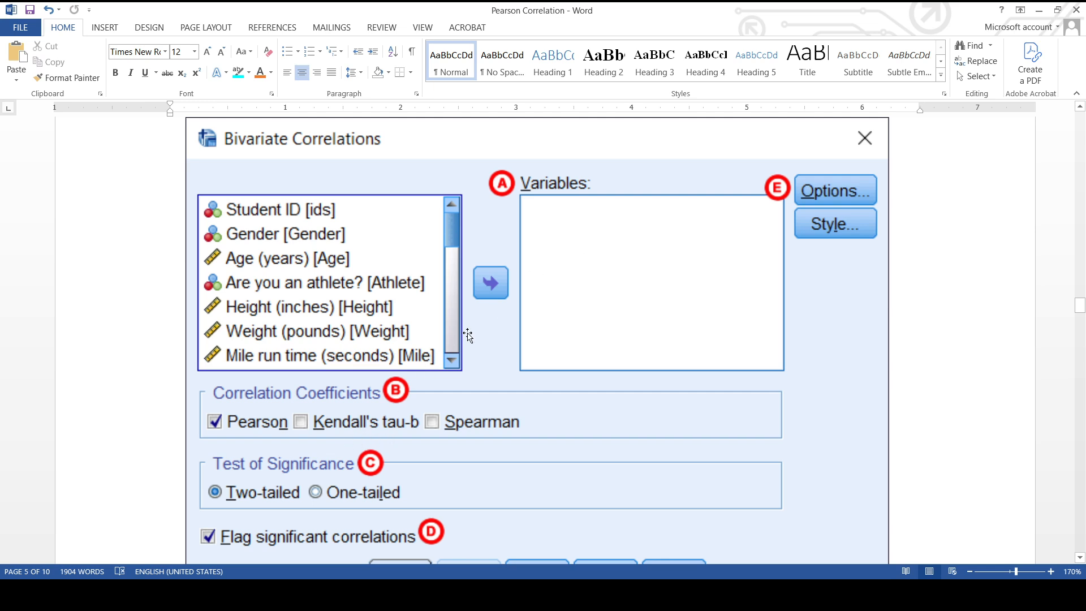
scroll(554, 286, "down", 2)
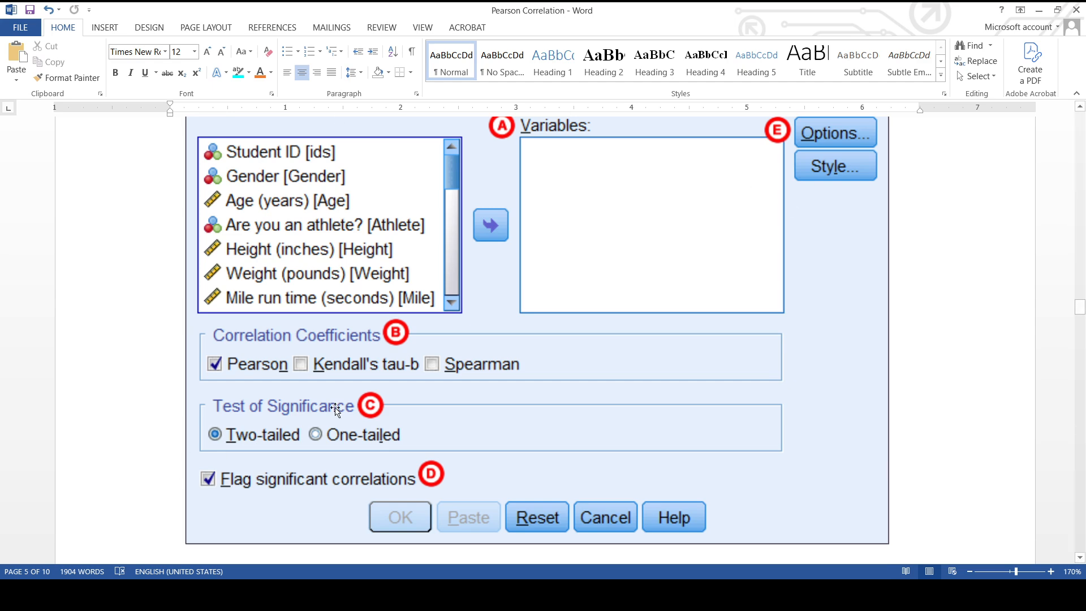
Read the lettered notes on Variables, Correlation Coefficients and Test of Significance, comparing them with the Bivariate Correlations picture, and continue to note E.
scroll(538, 317, "down", 5)
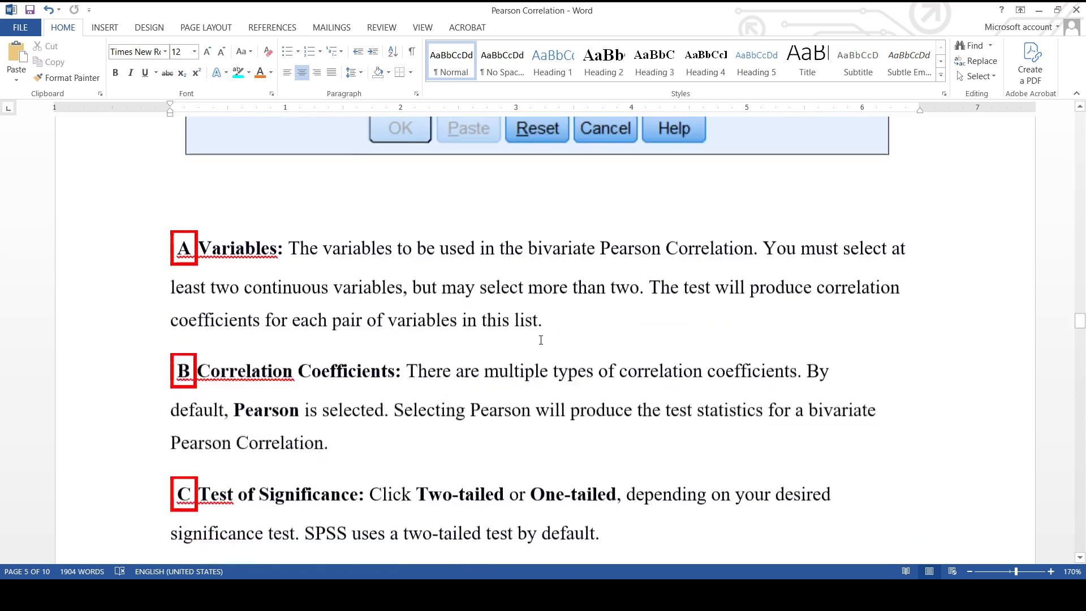
scroll(541, 337, "down", 1)
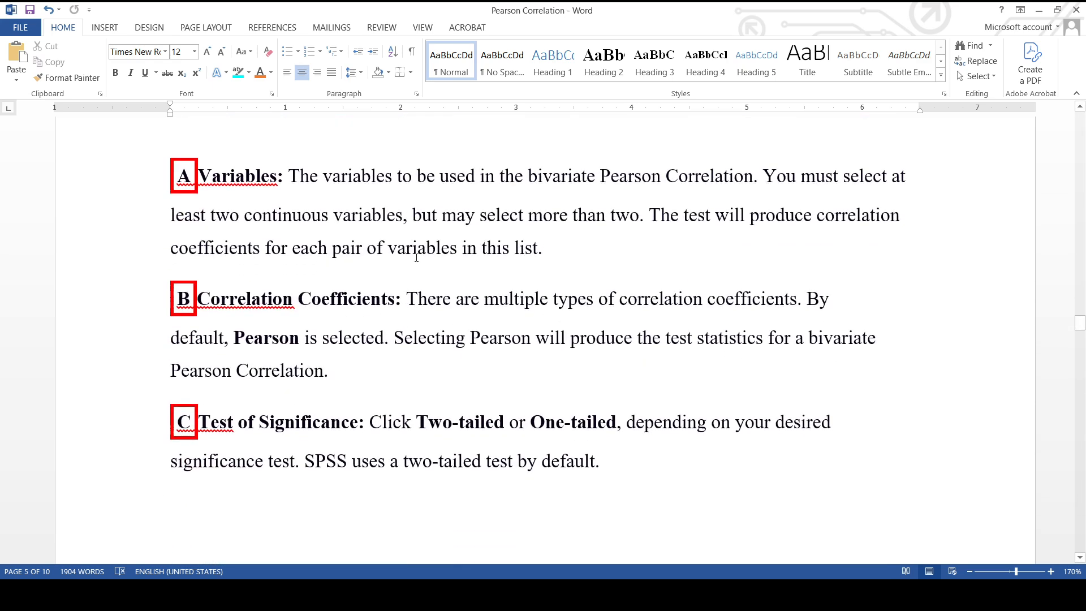
scroll(453, 263, "up", 10)
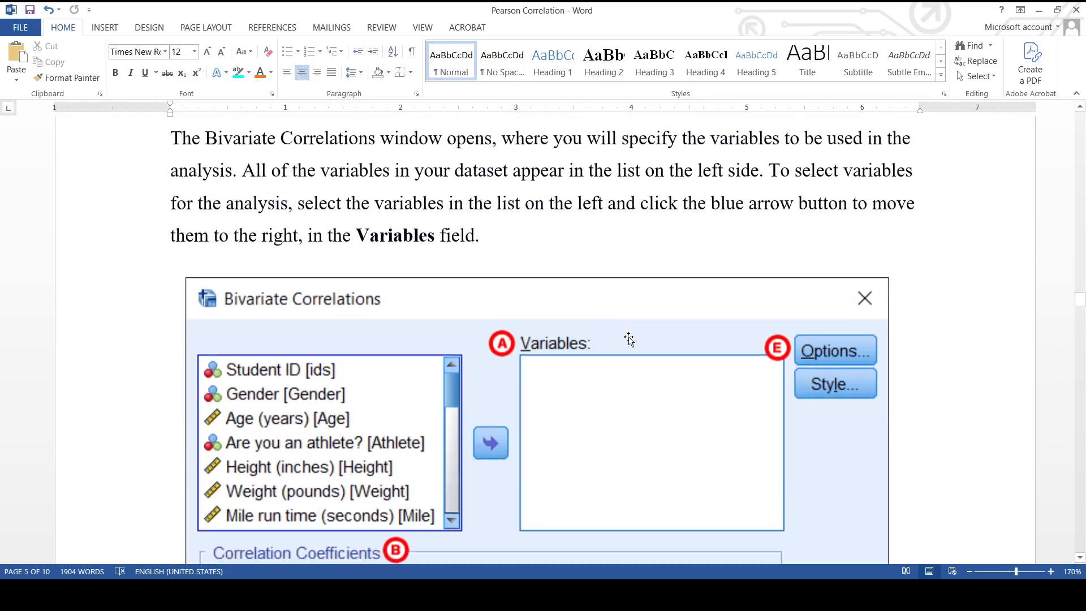
scroll(629, 339, "down", 3)
scroll(630, 340, "down", 18)
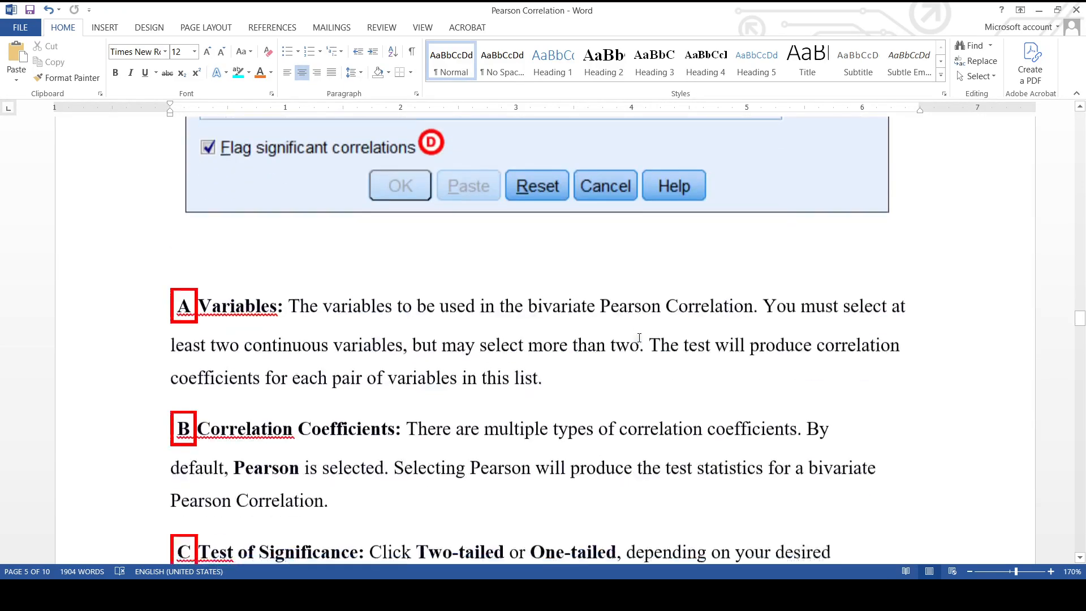
scroll(640, 338, "down", 3)
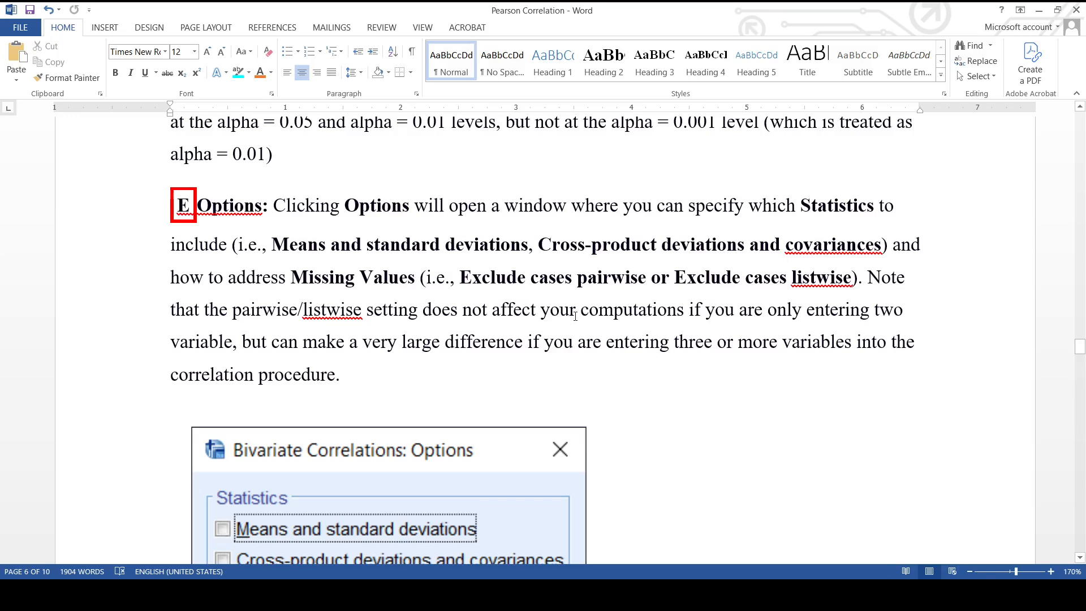
Study the Bivariate Correlations: Options picture and notes D and E, briefly highlighting the passage on pairwise and listwise exclusion.
scroll(576, 315, "down", 5)
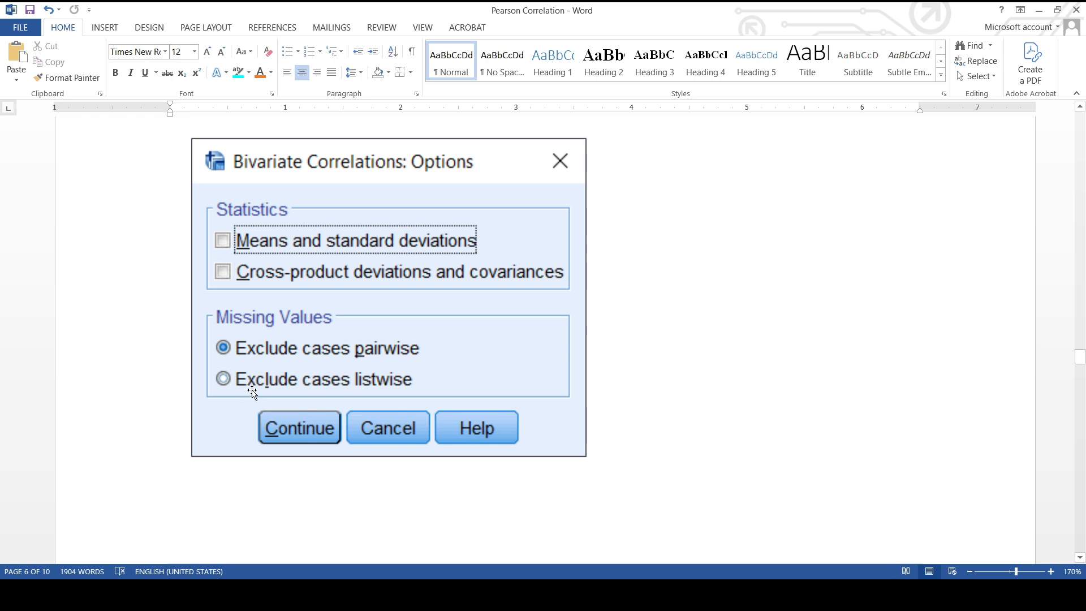
scroll(317, 368, "down", 5)
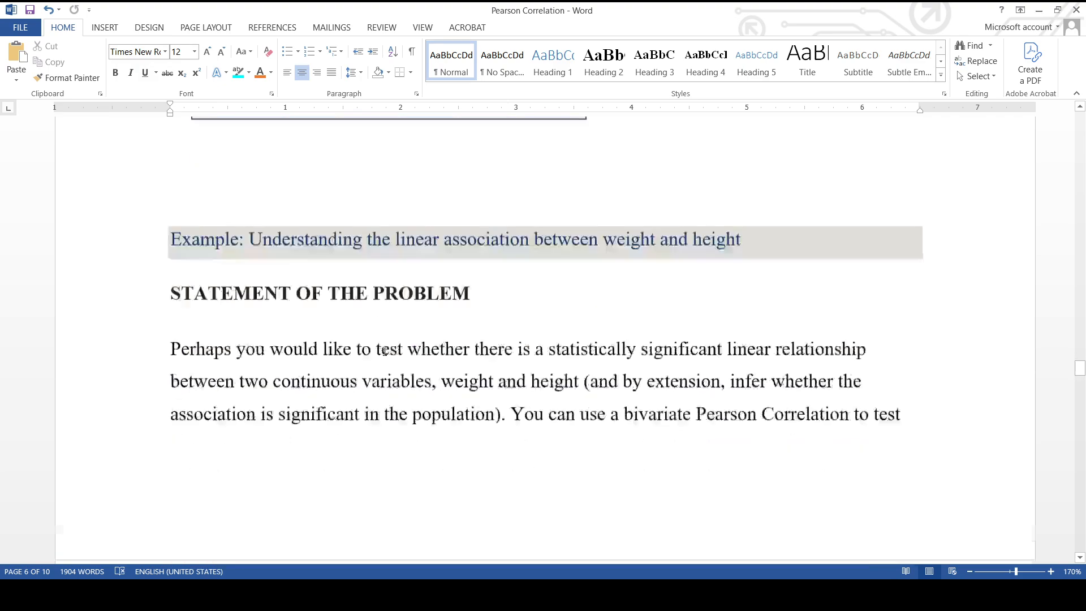
scroll(382, 348, "down", 5)
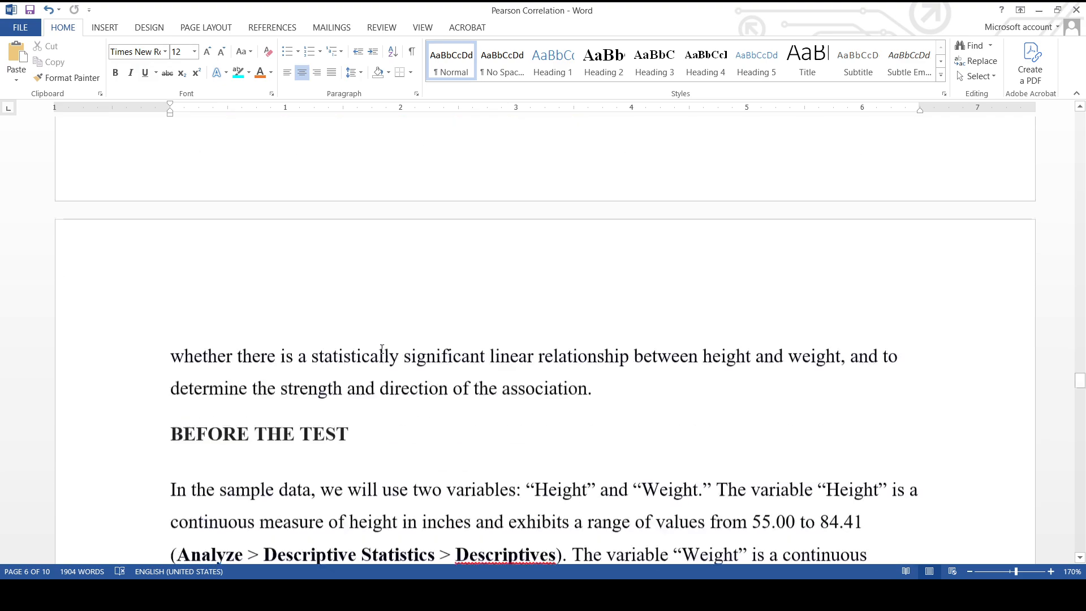
scroll(379, 351, "up", 7)
scroll(378, 357, "up", 8)
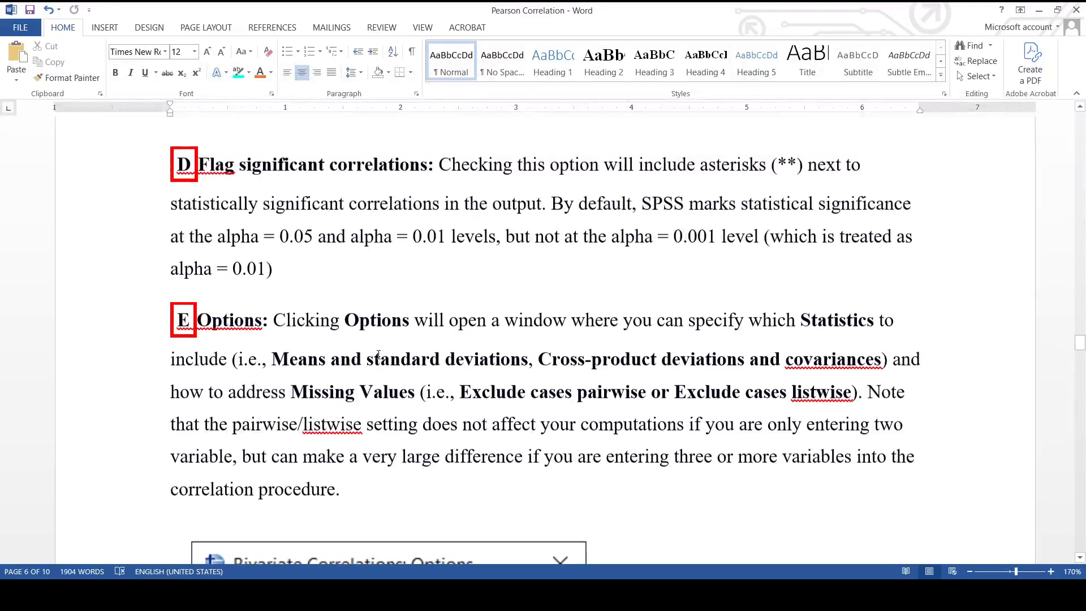
scroll(514, 180, "down", 3)
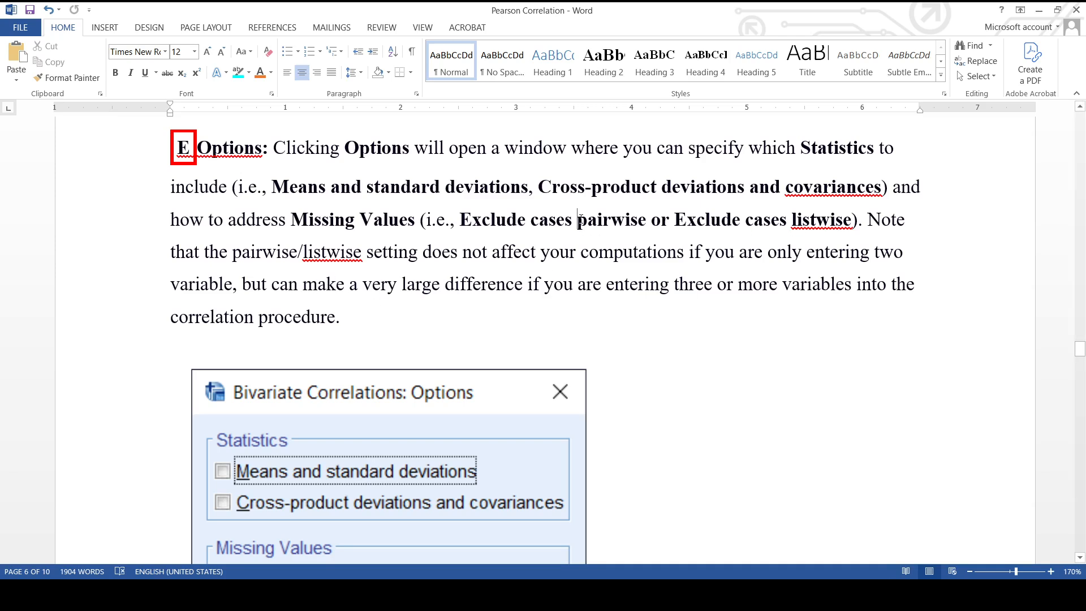
left_click_drag(577, 223, 705, 253)
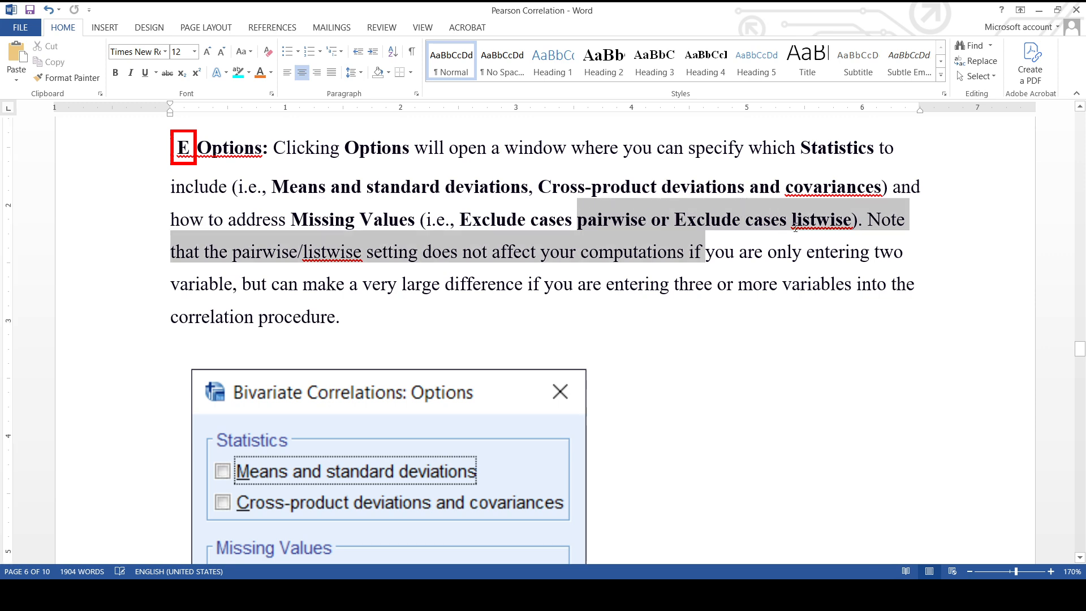
left_click(793, 225)
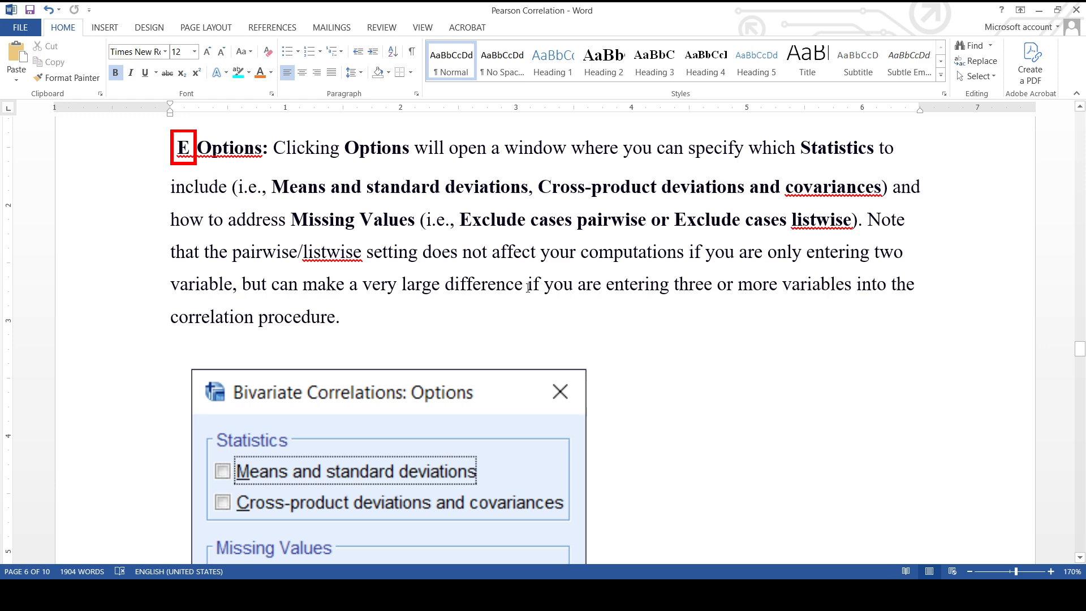
Change the font colour of the "STATEMENT OF THE PROBLEM" heading in the weight and height example to orange.
scroll(528, 288, "down", 8)
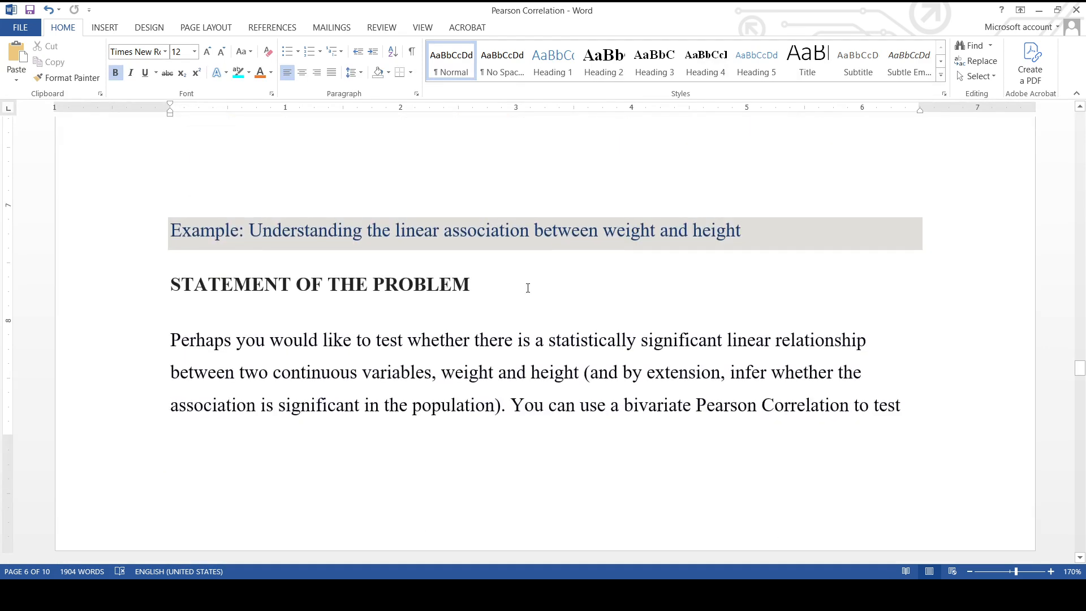
scroll(528, 287, "down", 8)
scroll(529, 288, "up", 8)
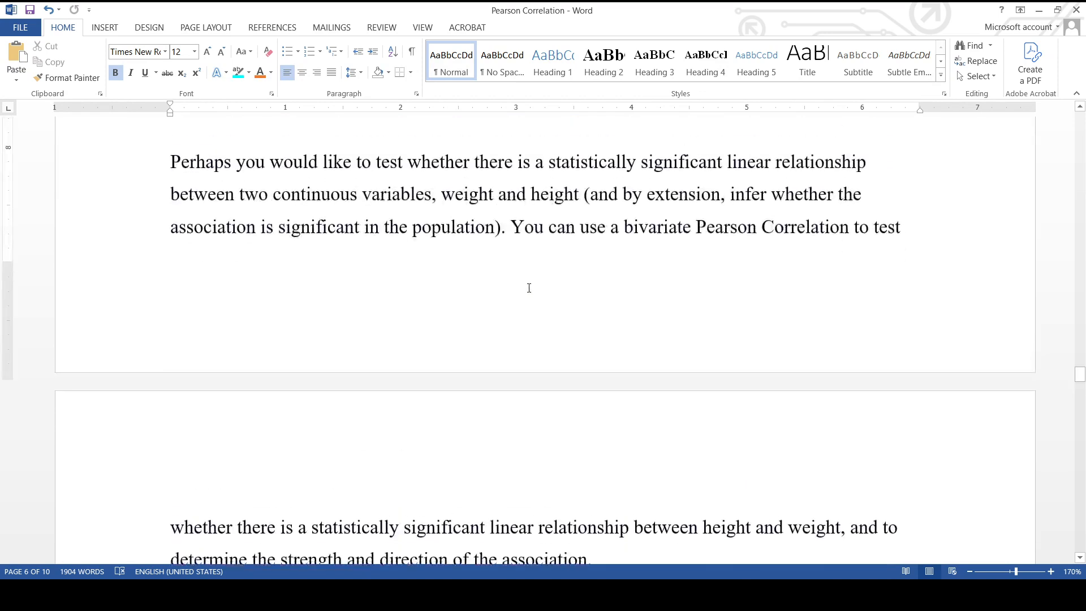
scroll(531, 288, "up", 1)
left_click(134, 354)
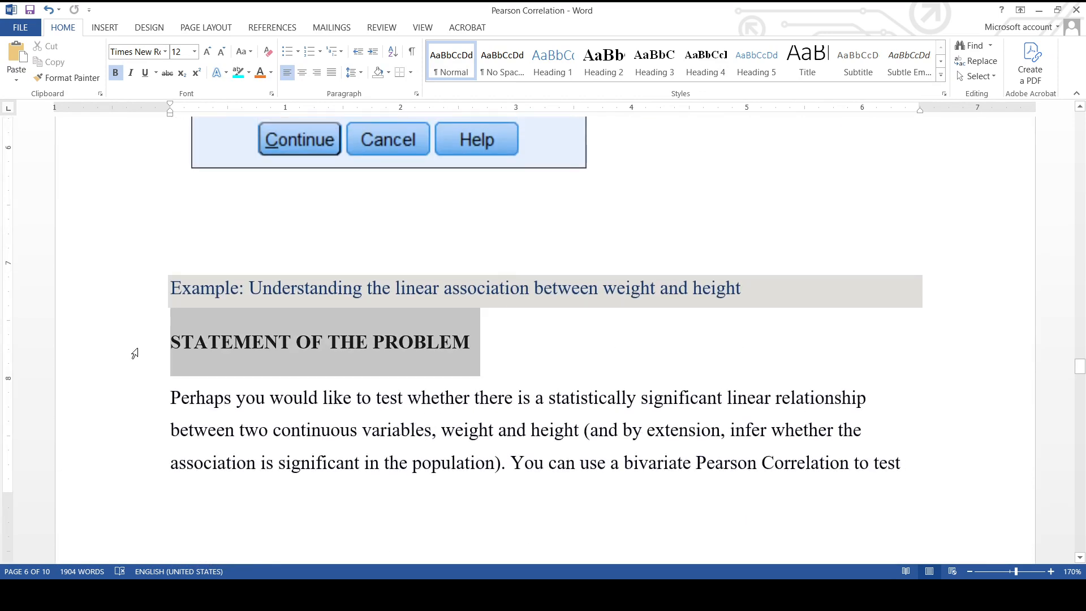
left_click(260, 71)
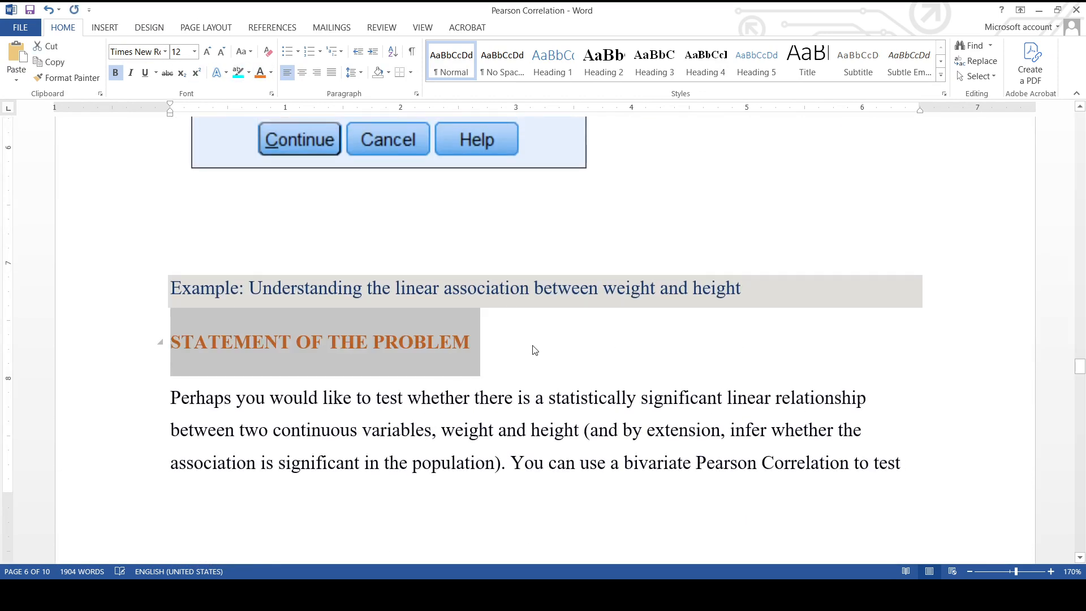
Read the problem statement of the weight and height example and select the phrase "statistically significant linear relationship".
scroll(580, 365, "down", 3)
left_click(476, 368)
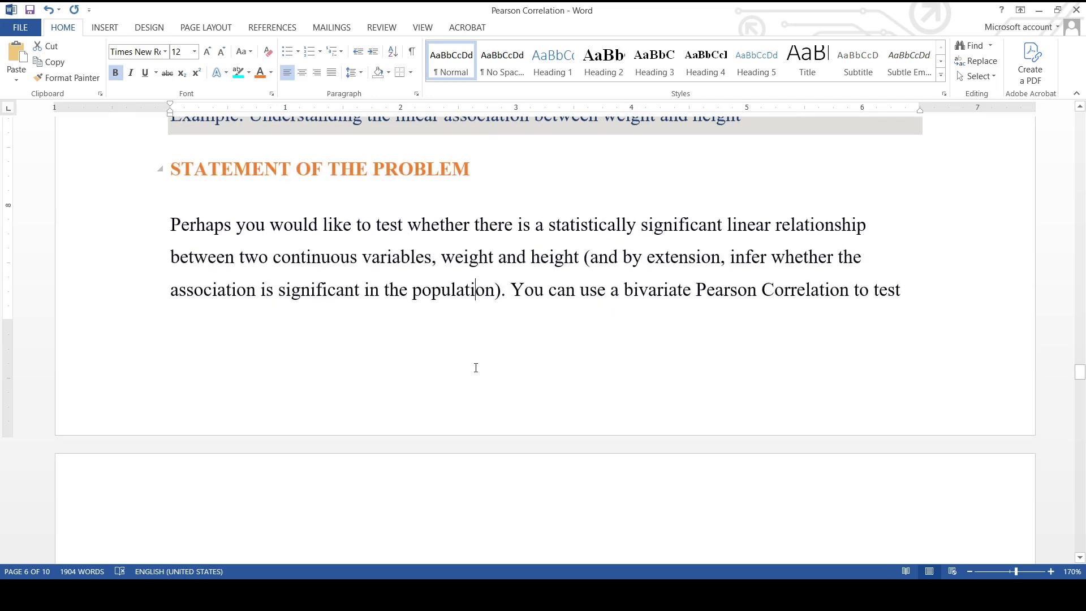
left_click_drag(511, 290, 545, 298)
left_click(553, 292)
left_click(697, 289)
left_click_drag(554, 224, 811, 228)
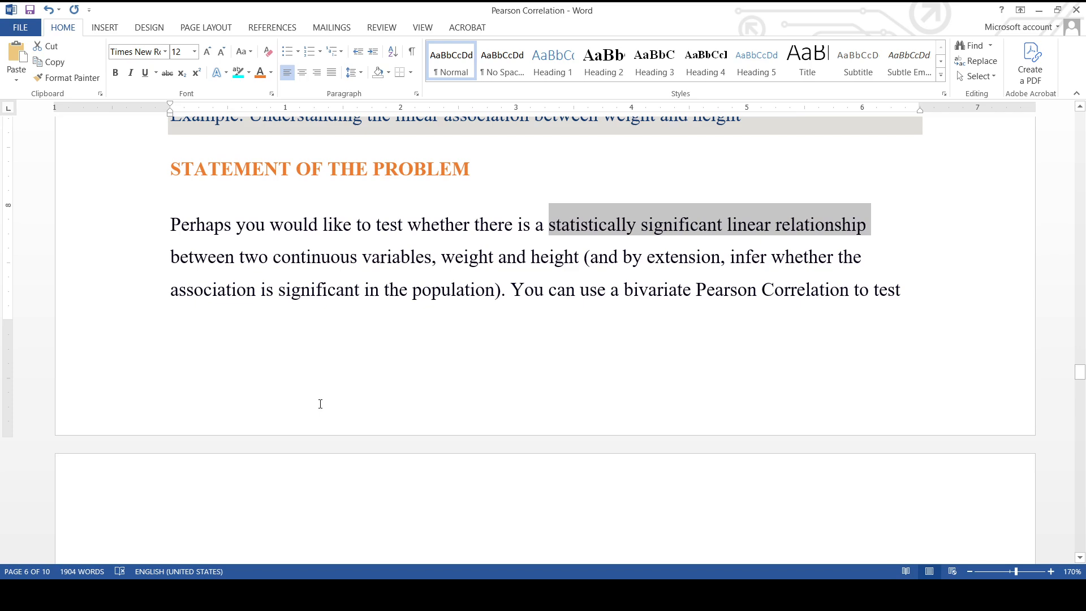
Go back to the three correlation scatterplots (r = -0.90, 0.00 and 0.90) and examine how they illustrate linear relationships.
scroll(769, 204, "up", 20)
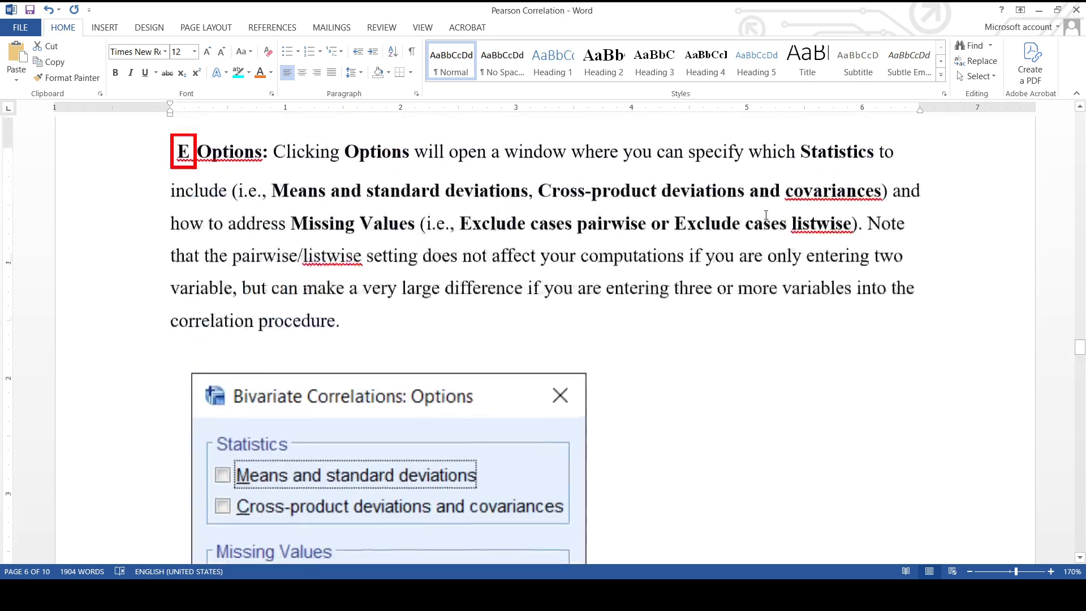
scroll(764, 219, "up", 20)
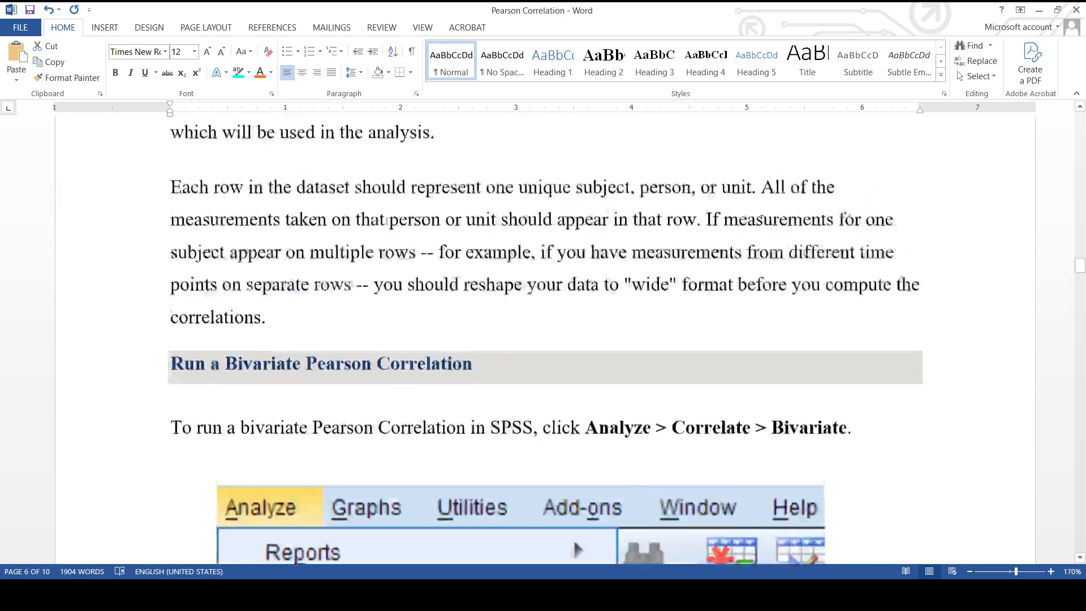
scroll(760, 219, "down", 5)
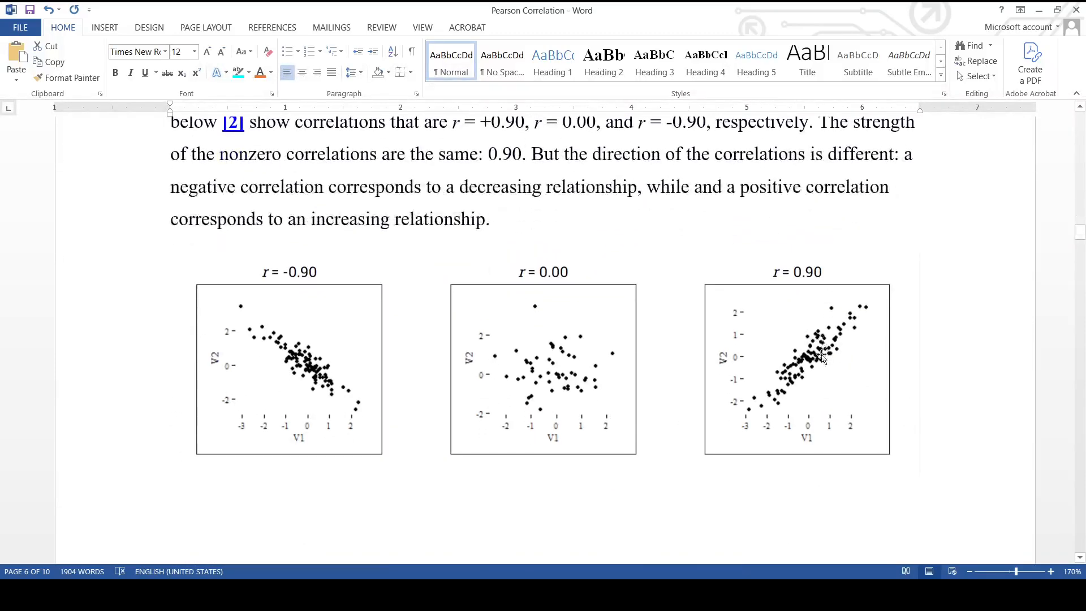
scroll(813, 227, "up", 1)
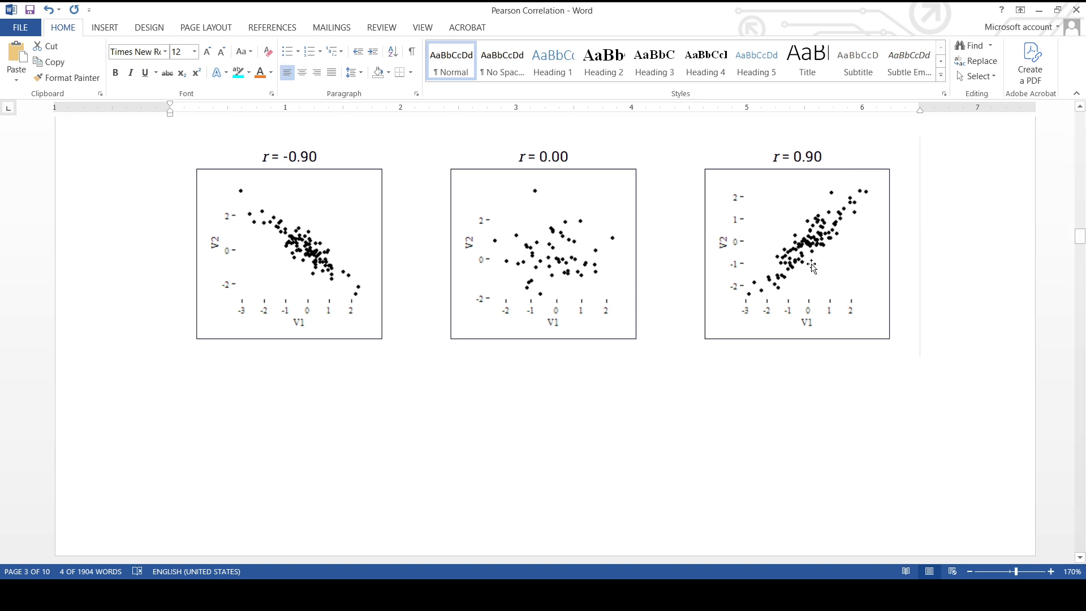
left_click(834, 215)
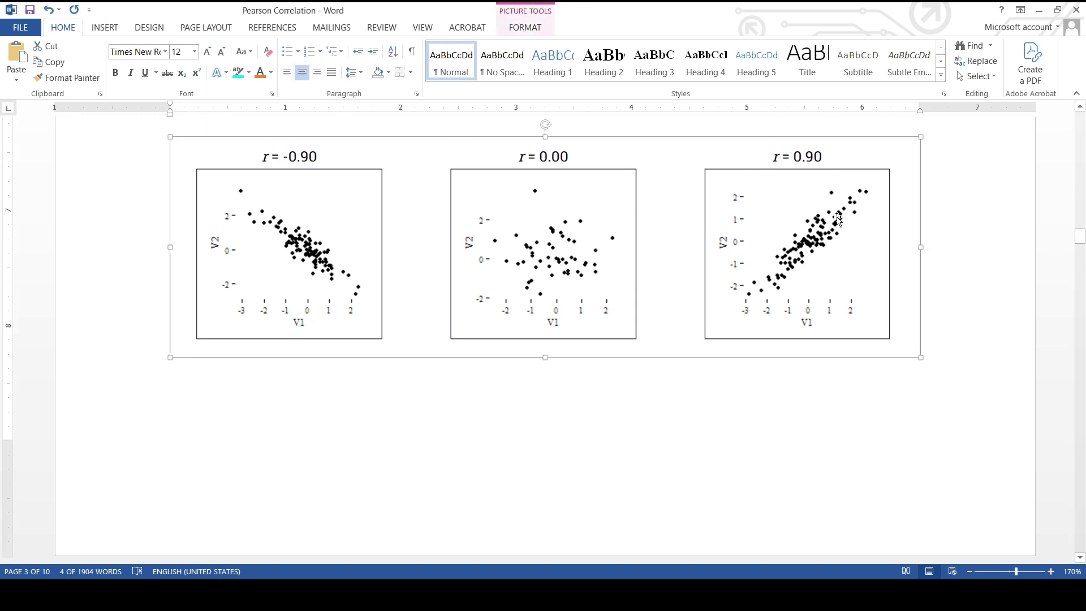
scroll(820, 232, "down", 5)
scroll(820, 240, "down", 5)
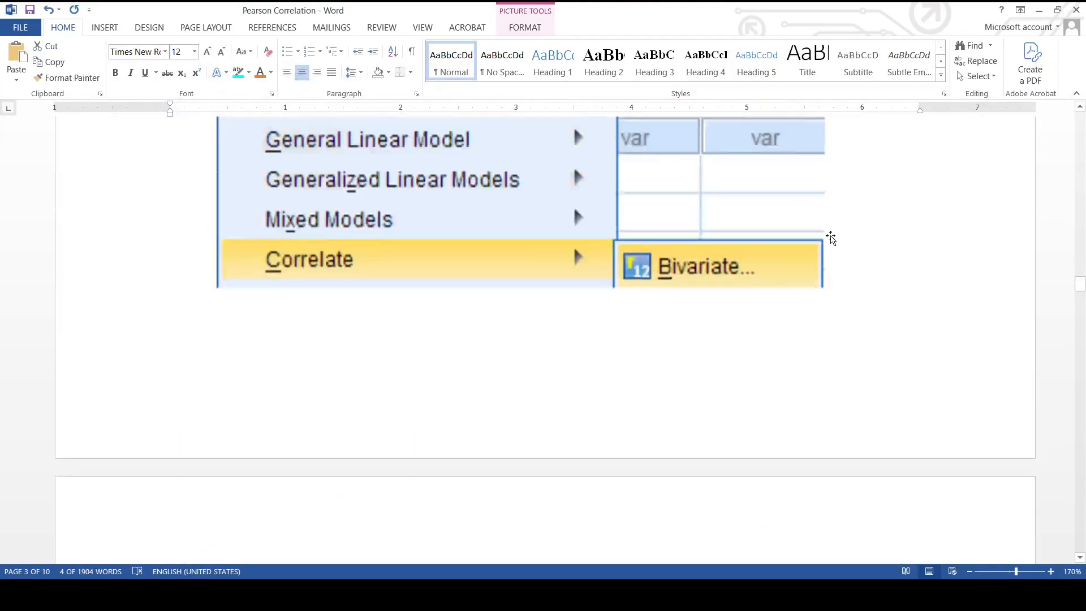
scroll(829, 239, "up", 10)
scroll(829, 249, "down", 3)
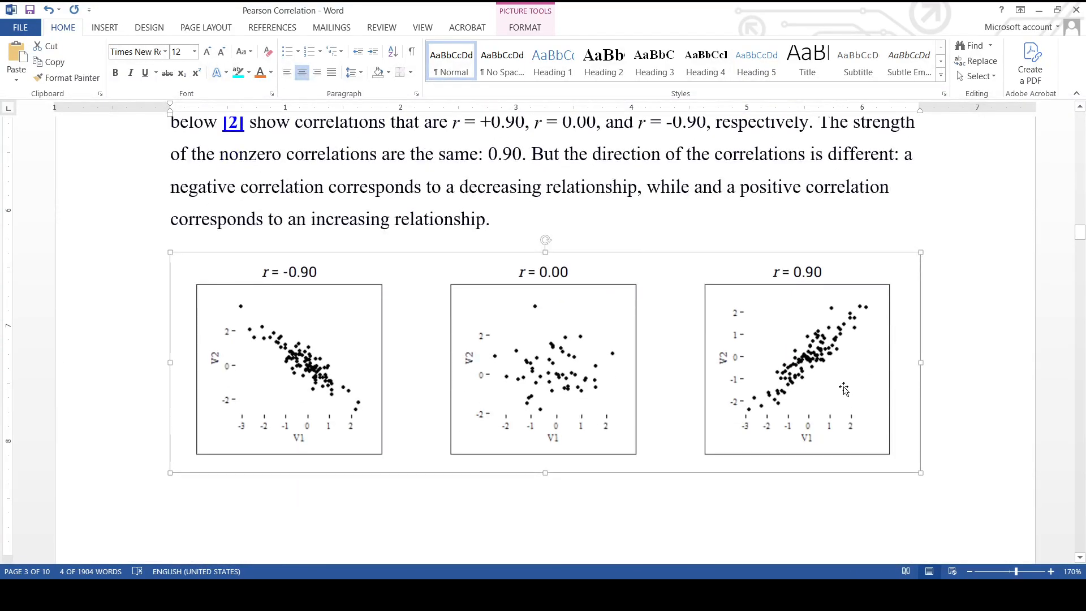
Return to the problem statement and select "weight and height", then the words "You can use a bivariate Pearson Correlation".
scroll(840, 387, "down", 20)
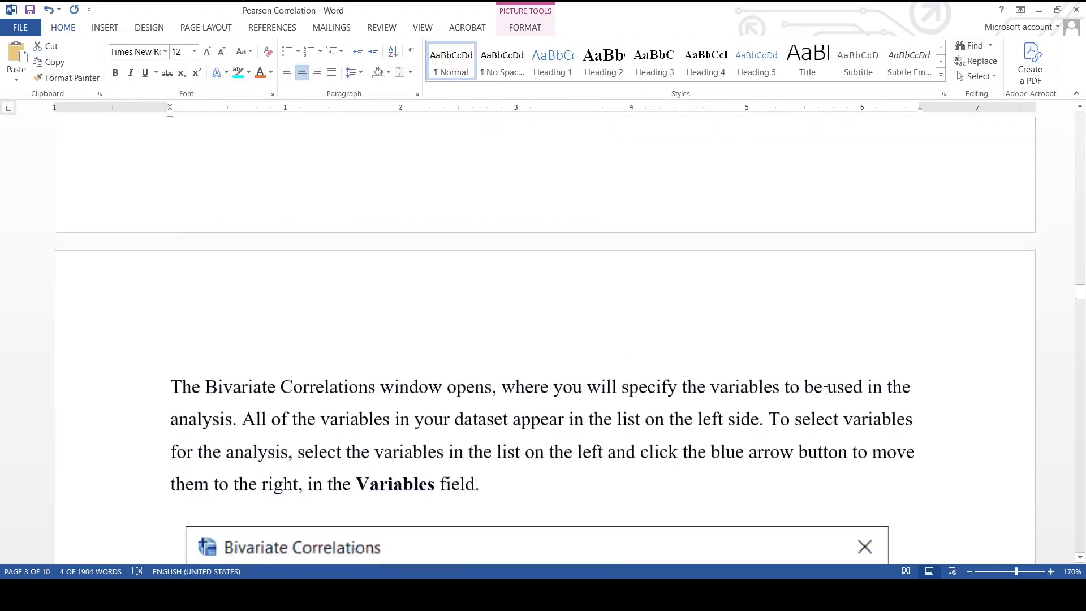
scroll(824, 392, "down", 20)
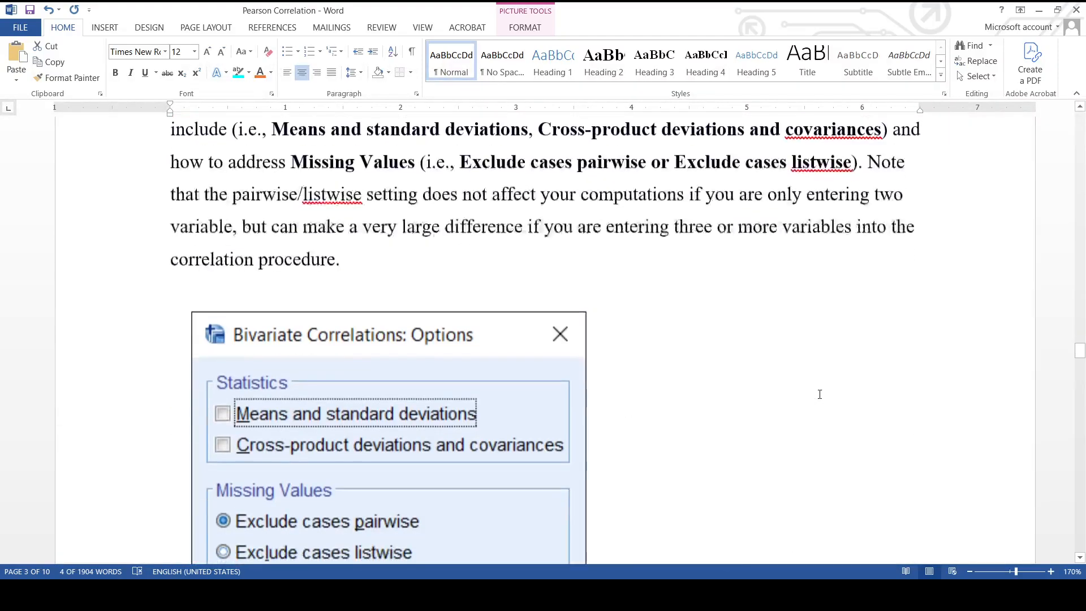
scroll(820, 394, "down", 3)
scroll(636, 357, "up", 2)
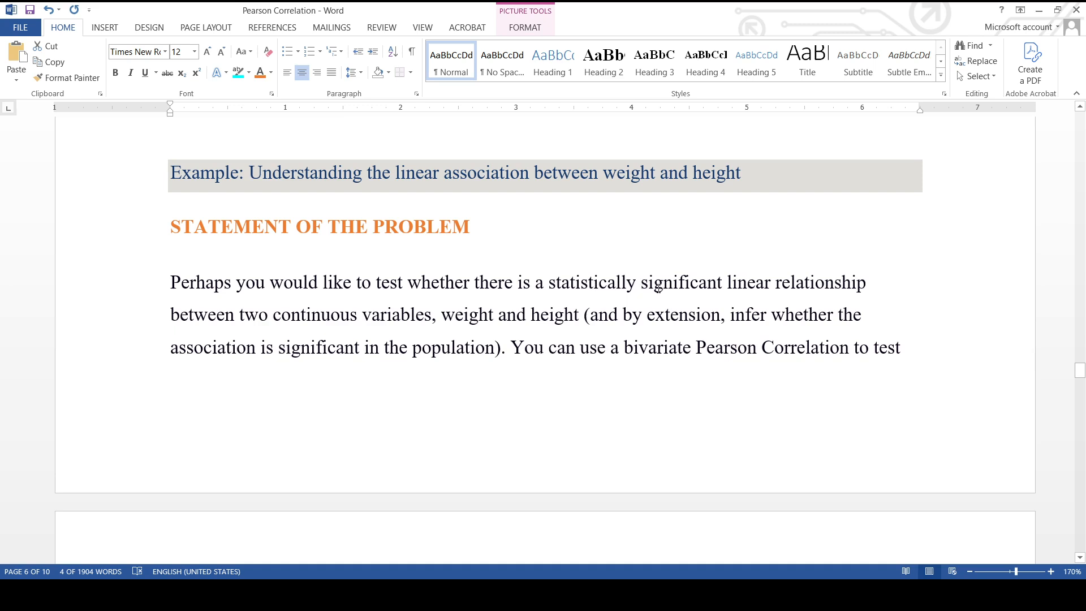
left_click(714, 284)
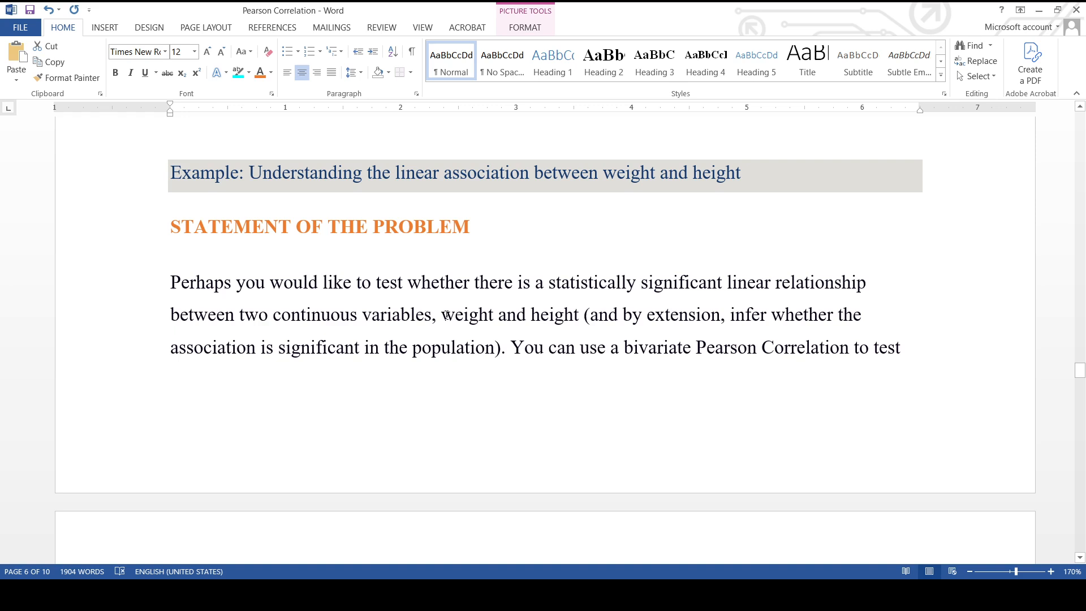
left_click_drag(442, 316, 558, 315)
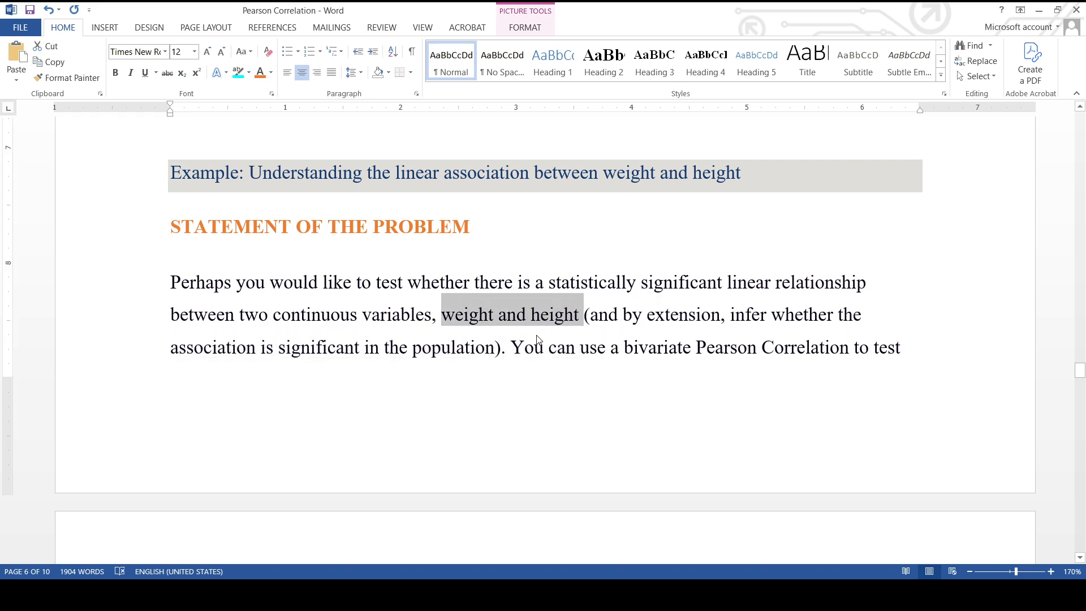
left_click(515, 348)
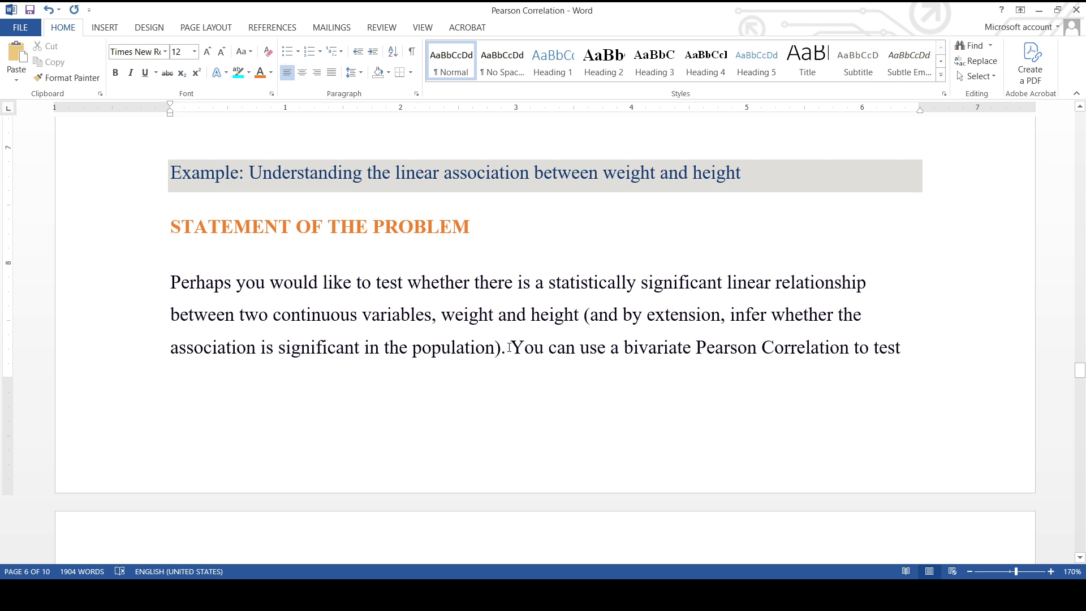
left_click_drag(512, 347, 802, 350)
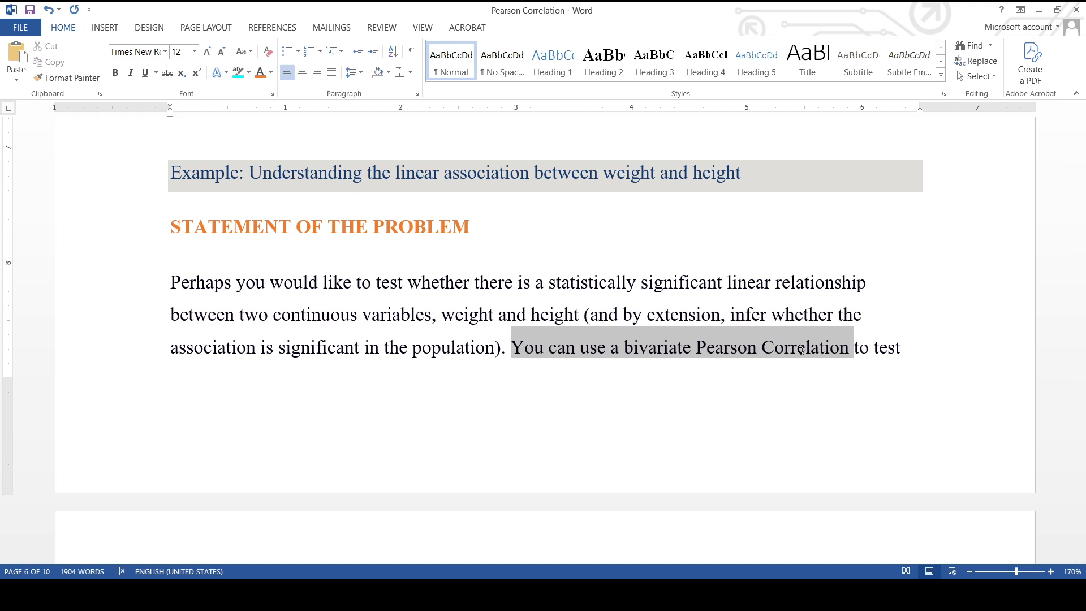
Revisit the Bivariate Correlations picture to examine its Pearson, Kendall's tau-b and Spearman options, and return to the problem statement.
scroll(651, 357, "up", 12)
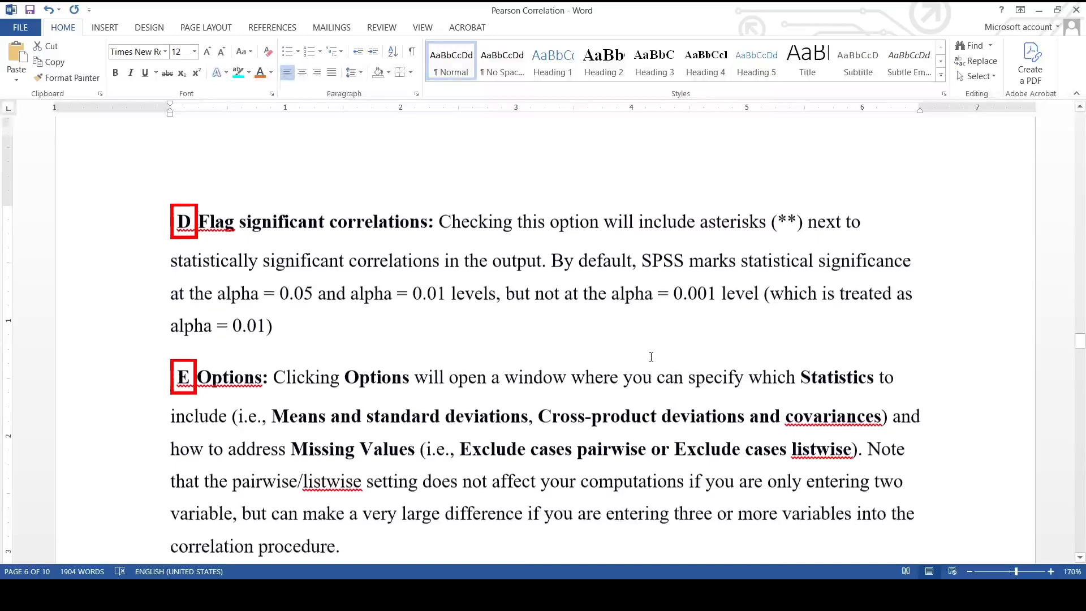
scroll(651, 357, "up", 12)
scroll(637, 363, "down", 3)
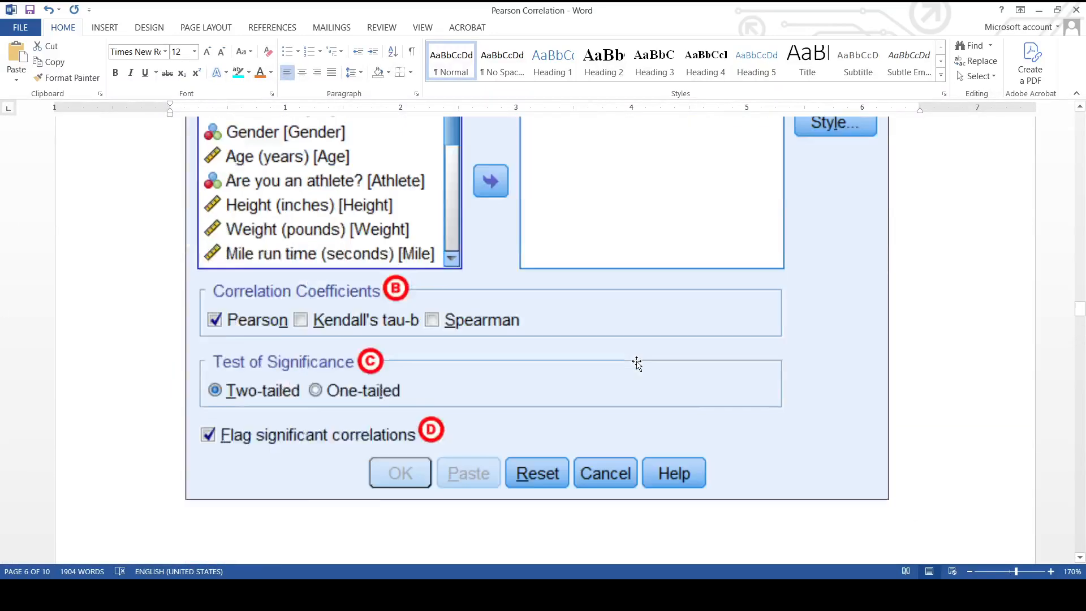
scroll(637, 363, "down", 1)
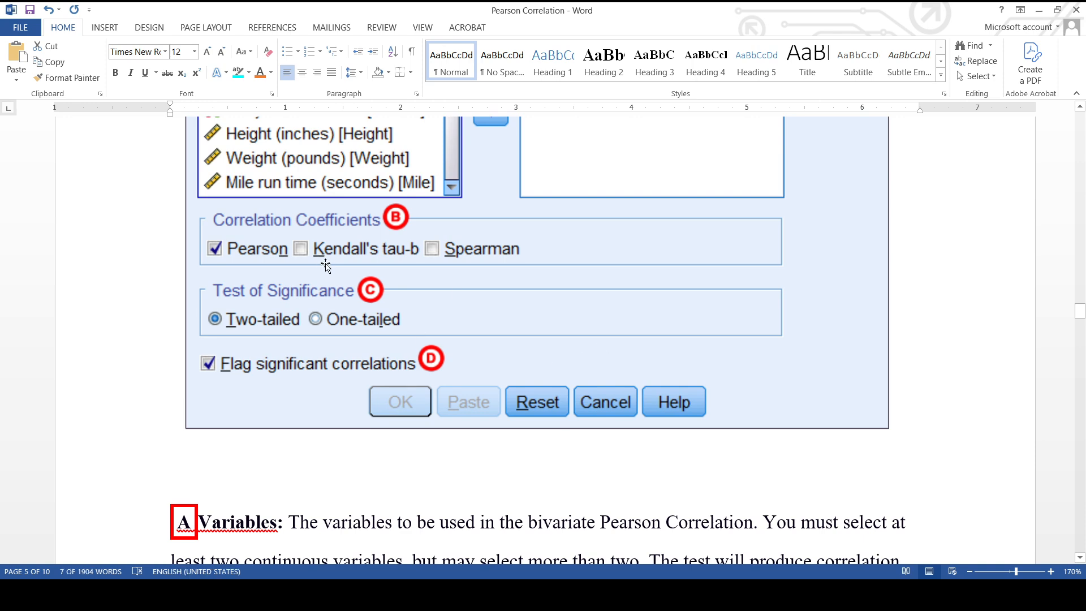
scroll(213, 250, "down", 10)
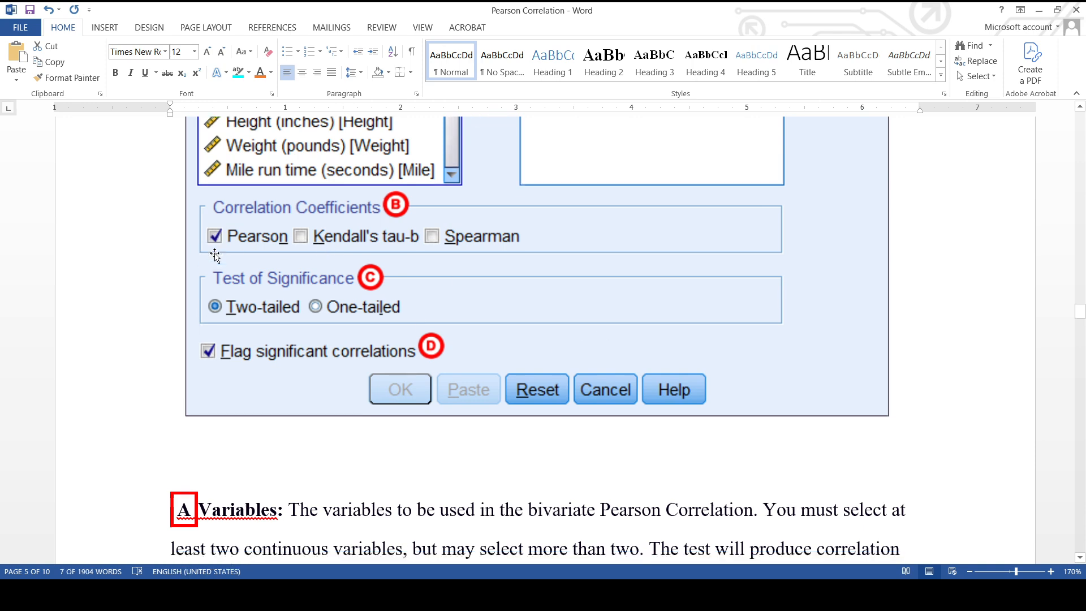
scroll(441, 360, "down", 5)
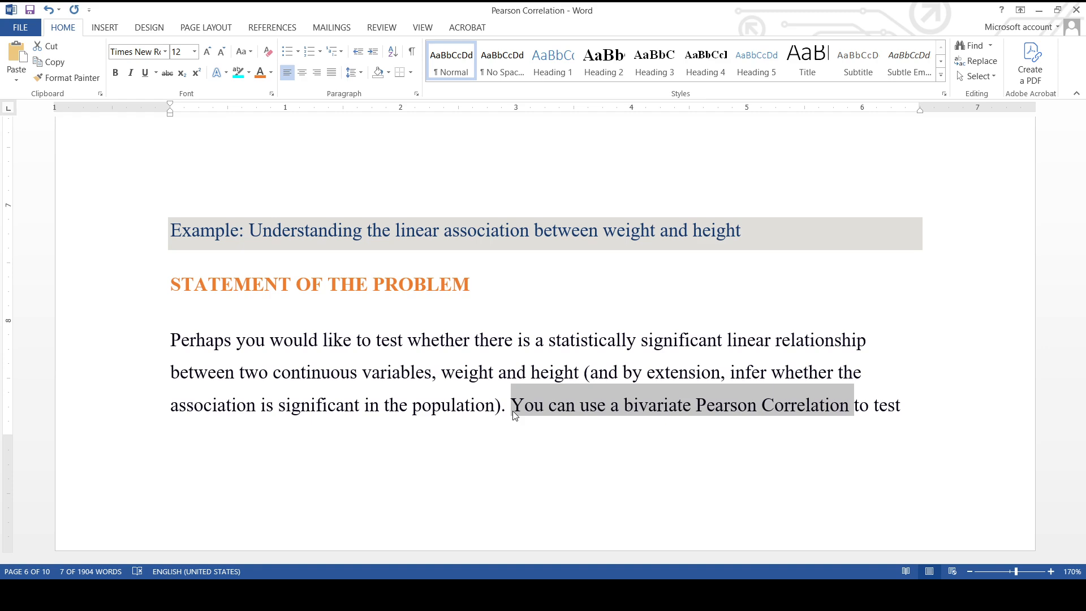
Review notes D and E, the Bivariate Correlations: Options picture and the correlation coefficient choices once more, ending at the problem statement.
scroll(513, 411, "up", 10)
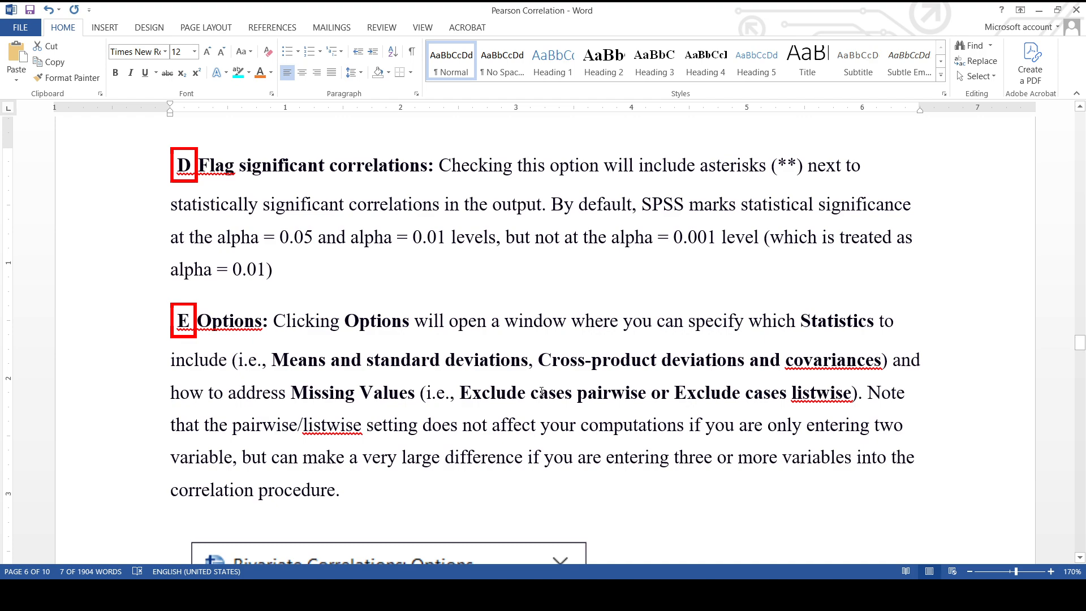
scroll(362, 400, "down", 5)
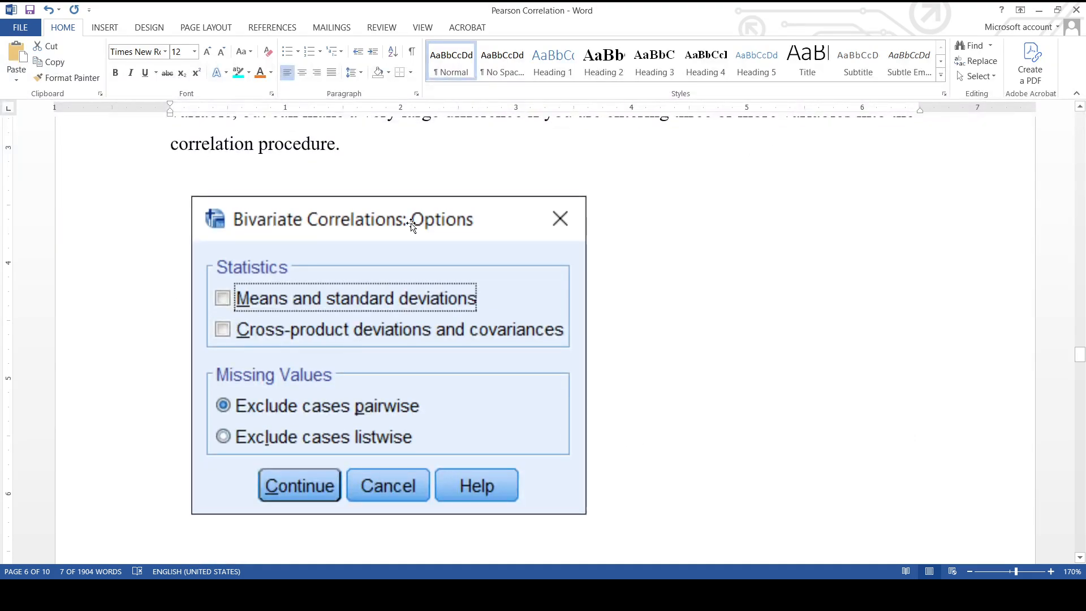
scroll(408, 279, "up", 5)
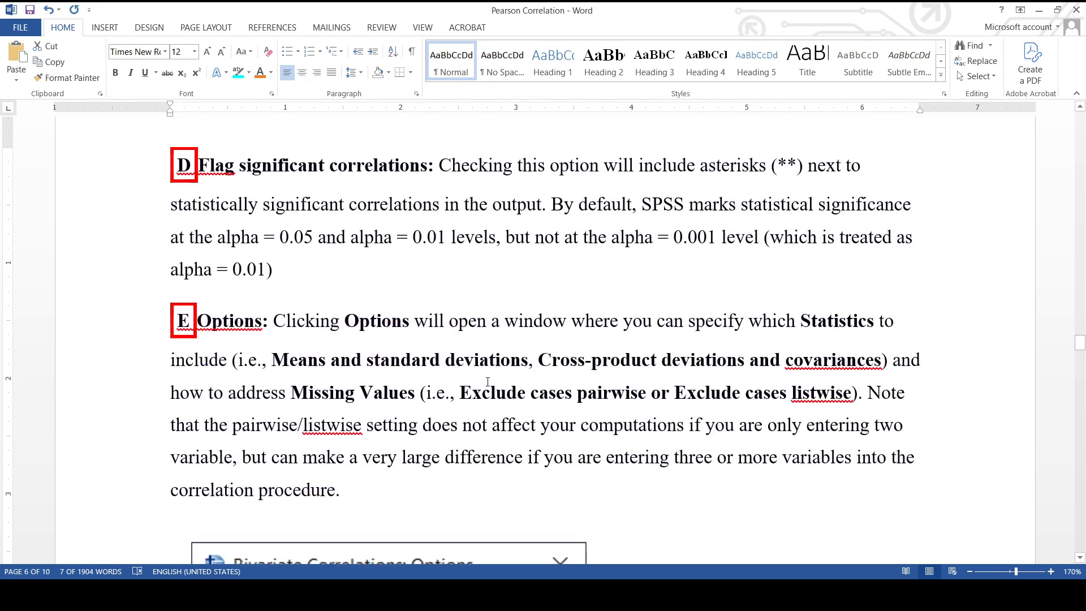
scroll(488, 382, "down", 5)
scroll(478, 379, "up", 15)
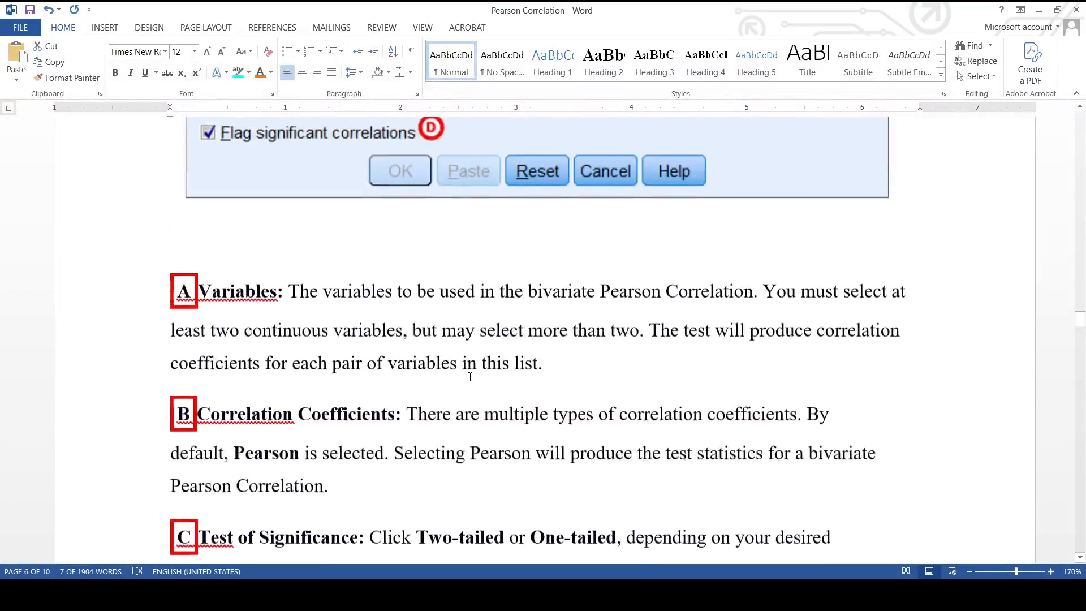
scroll(470, 377, "up", 4)
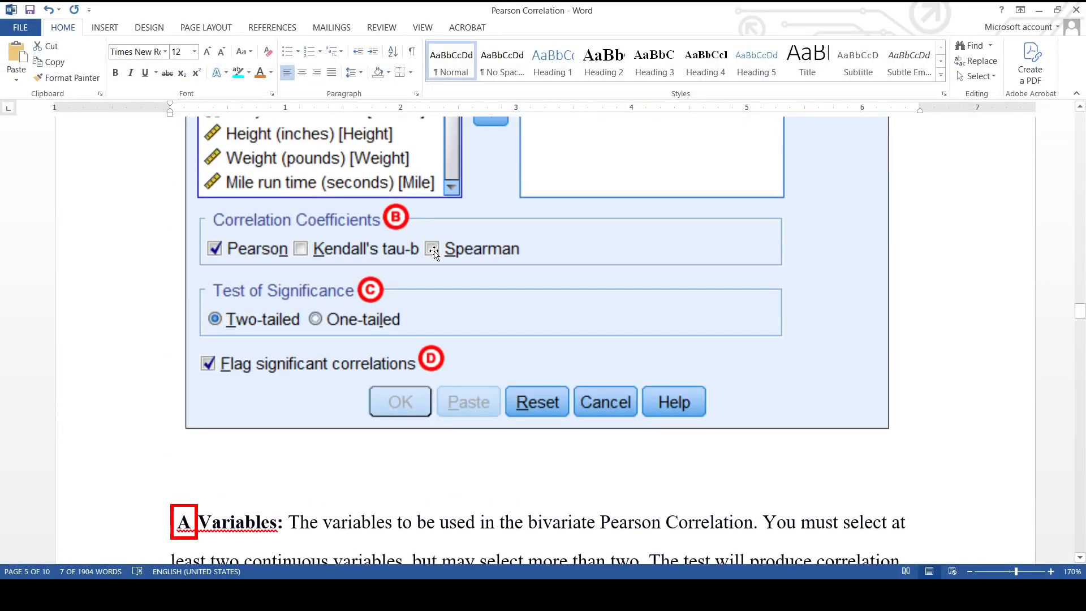
scroll(613, 405, "down", 12)
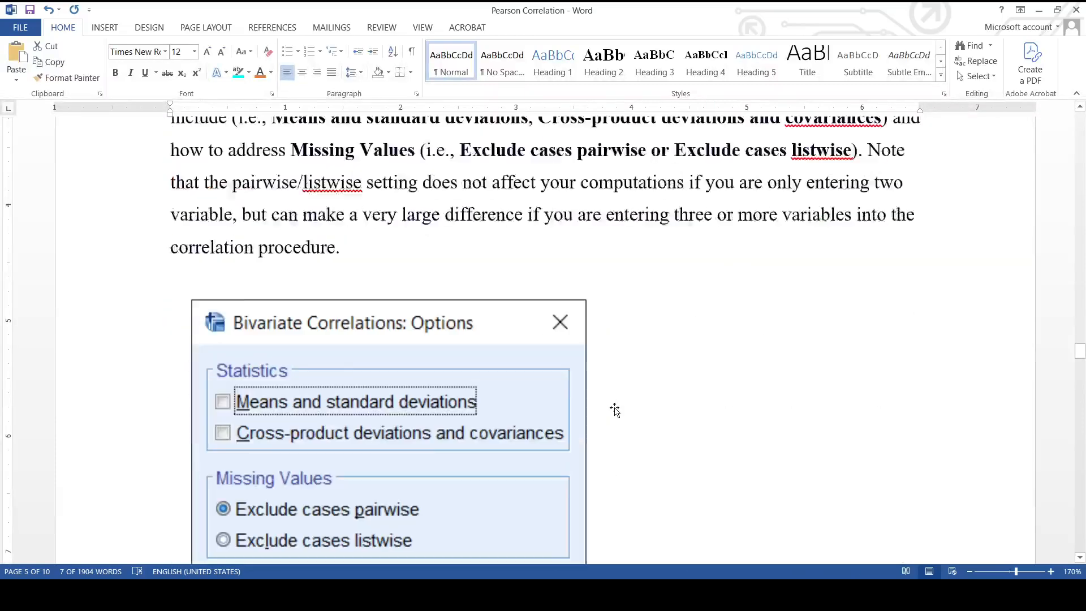
scroll(616, 402, "down", 5)
scroll(616, 401, "up", 5)
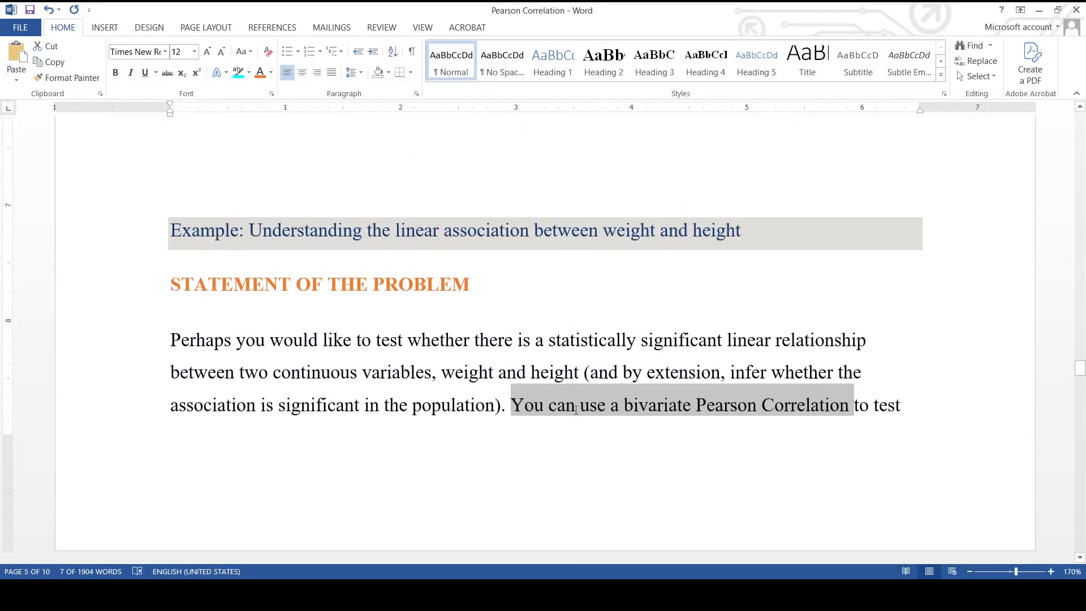
Read the rest of the problem statement and the BEFORE THE TEST section on variables and scatterplots, continuing to RUNNING THE TEST.
scroll(604, 236, "down", 3)
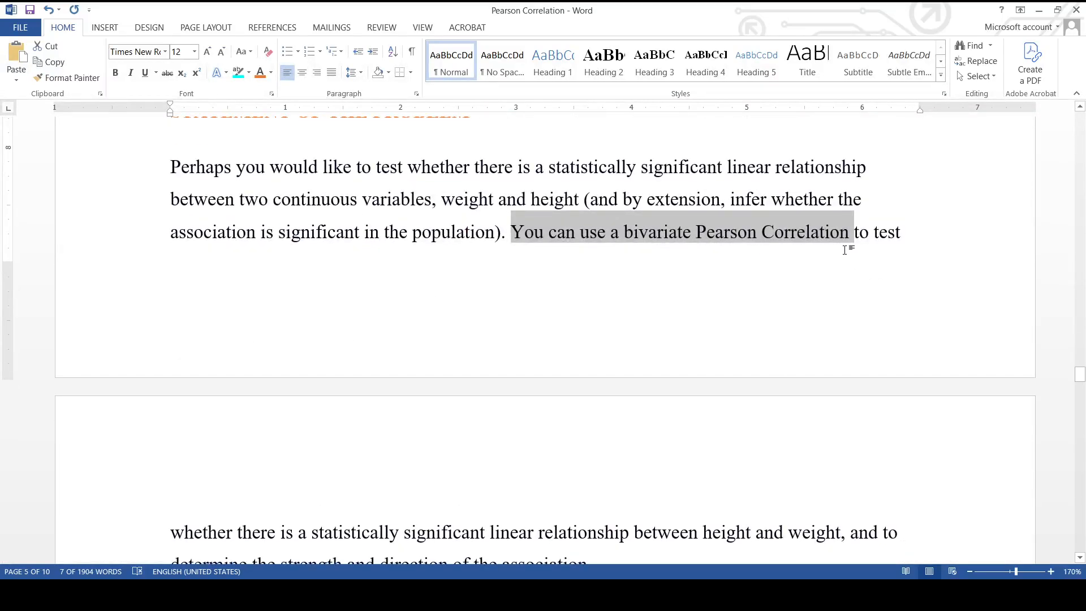
scroll(217, 374, "down", 3)
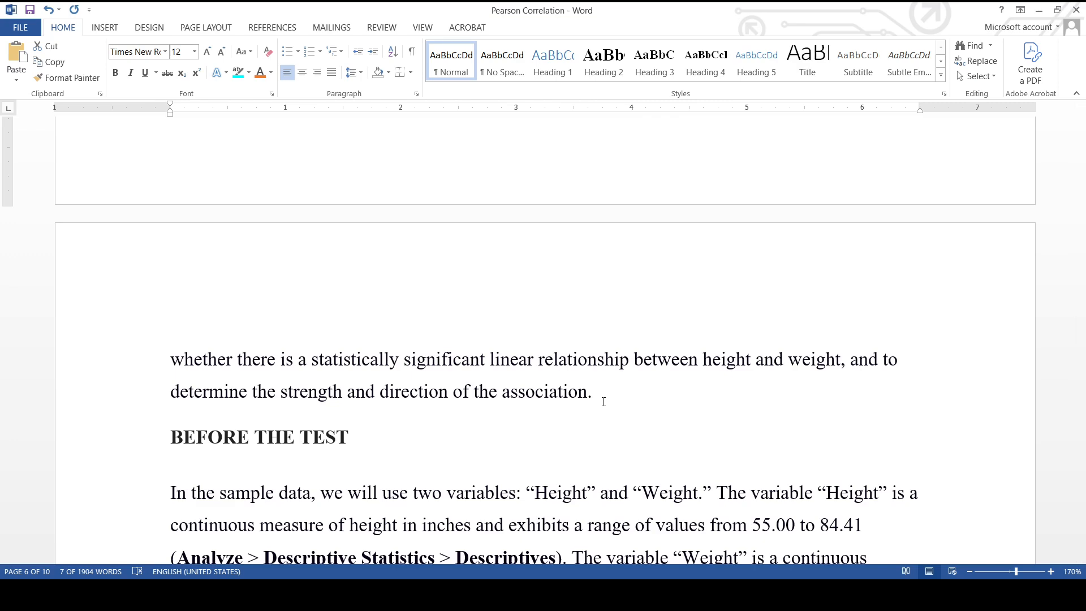
scroll(470, 396, "down", 5)
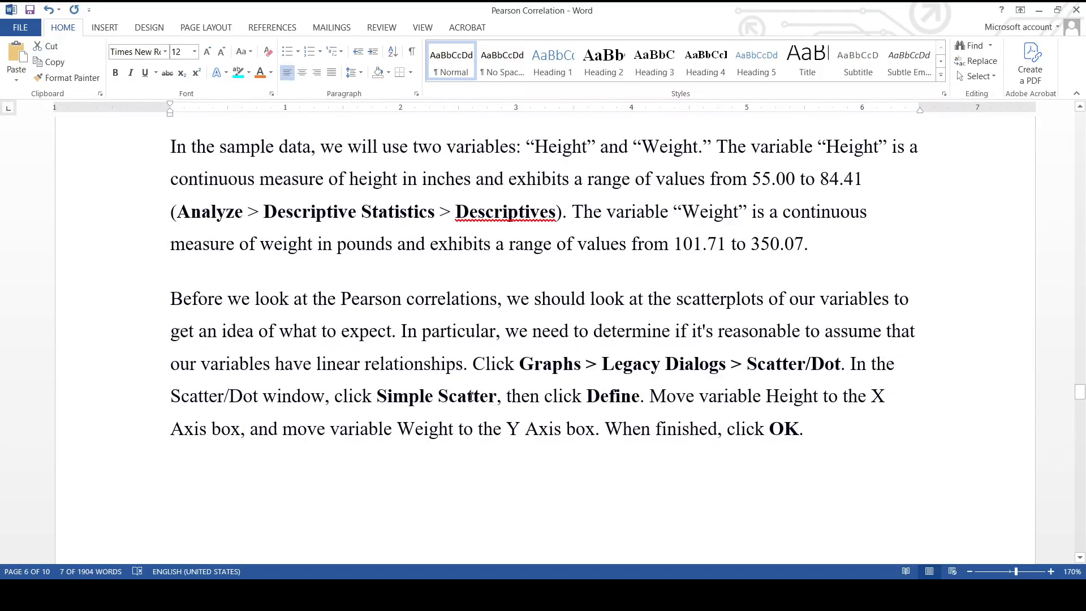
scroll(542, 399, "down", 12)
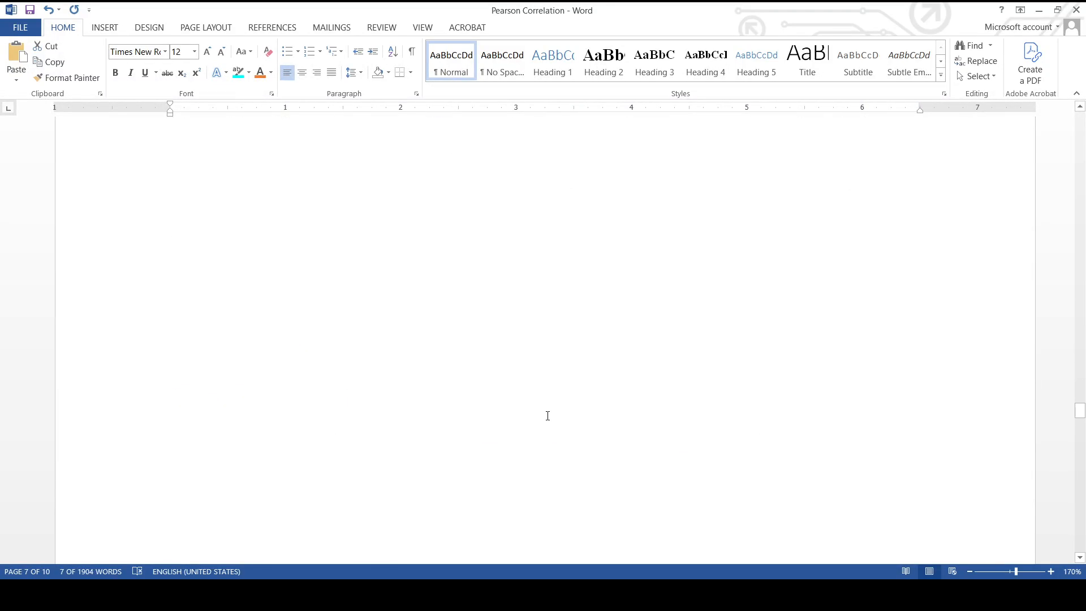
scroll(547, 417, "up", 12)
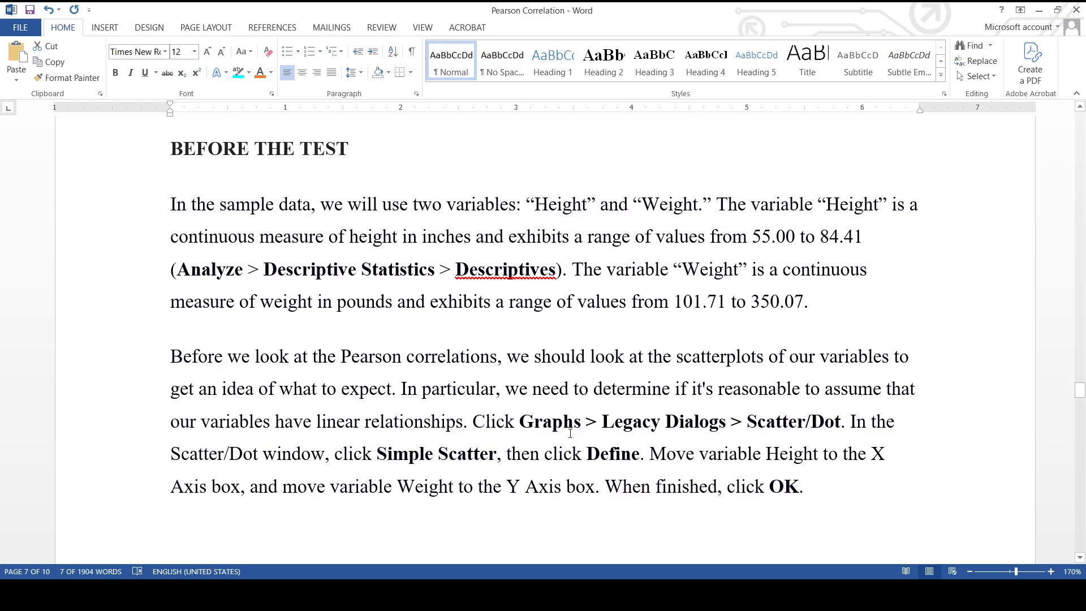
scroll(588, 424, "down", 15)
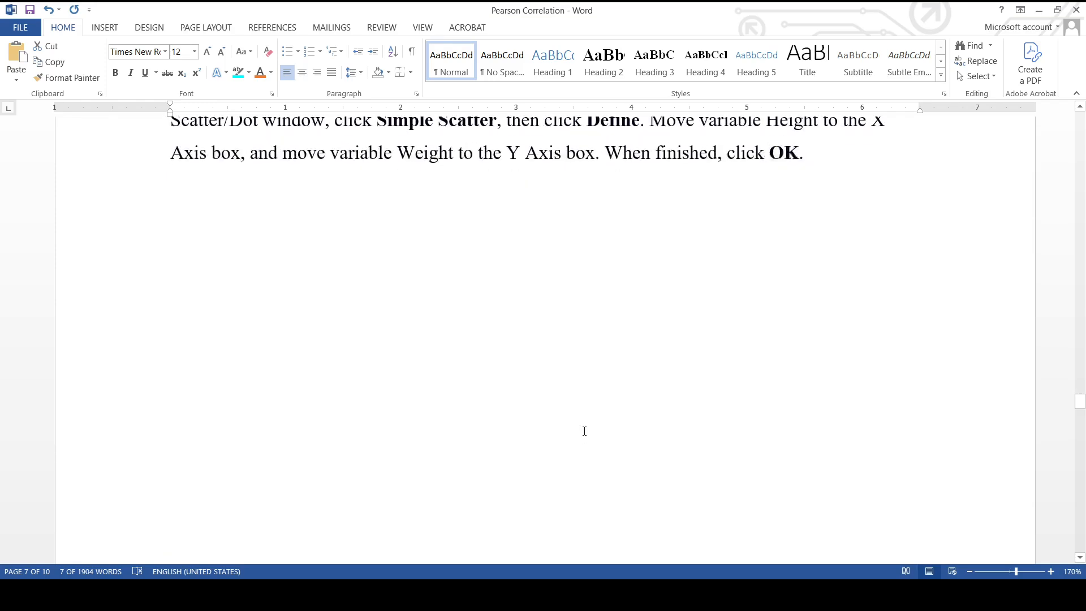
scroll(586, 430, "down", 12)
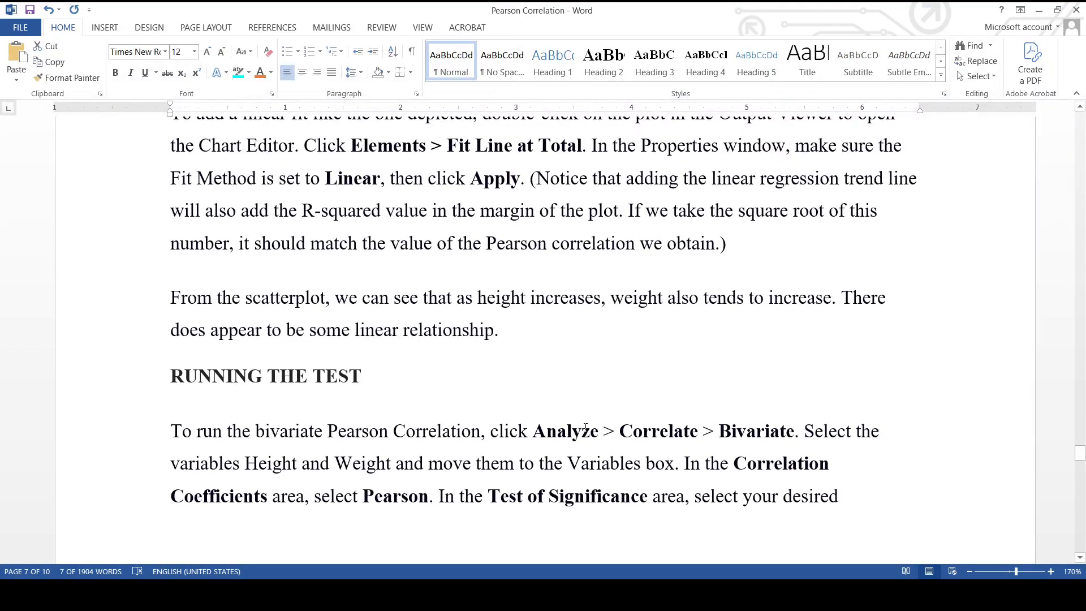
Look through the scatterplot, the CORRELATIONS syntax, the Correlations output table and its notes A to C.
scroll(585, 429, "up", 10)
scroll(585, 430, "down", 1)
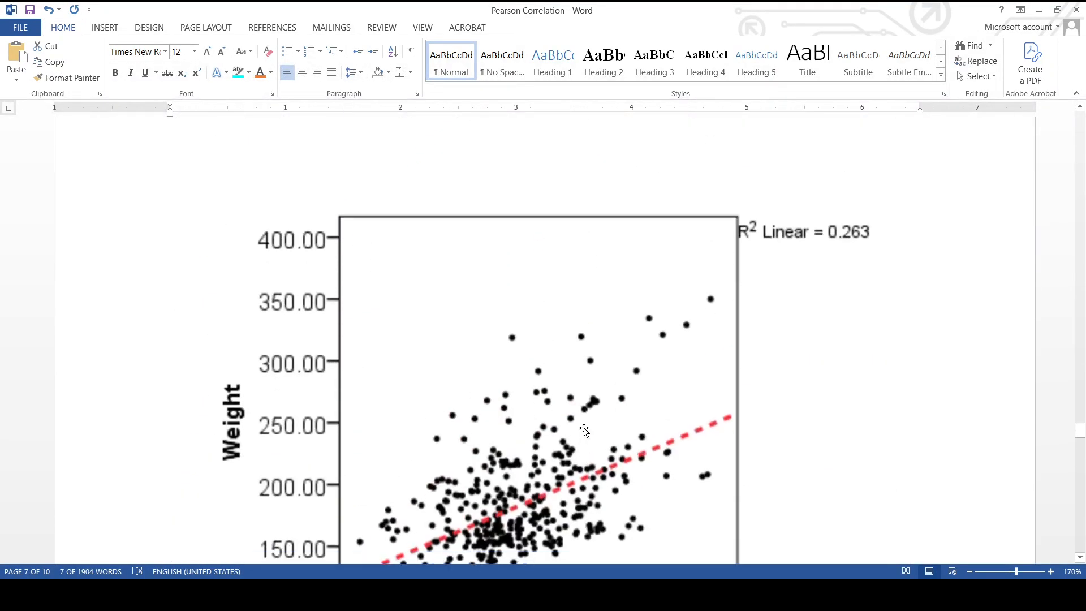
scroll(585, 430, "down", 15)
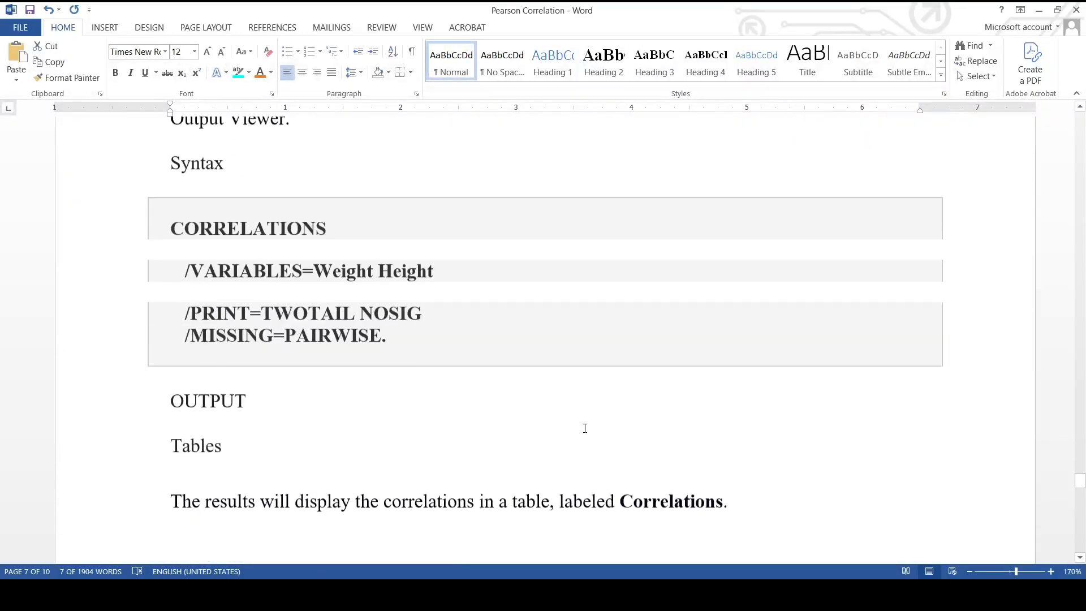
scroll(585, 428, "down", 10)
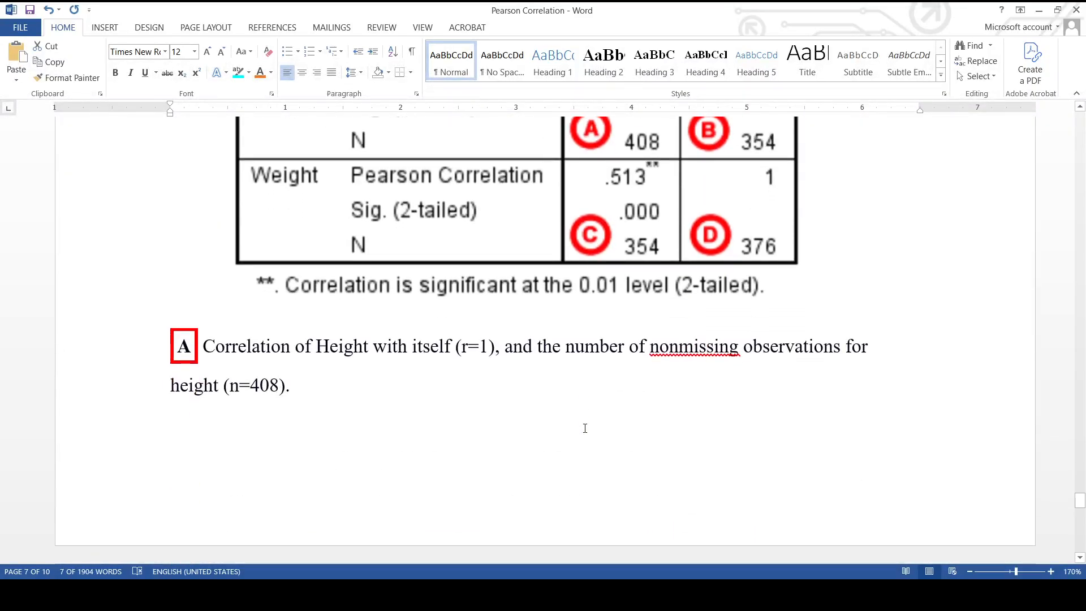
scroll(585, 428, "down", 4)
scroll(585, 429, "up", 10)
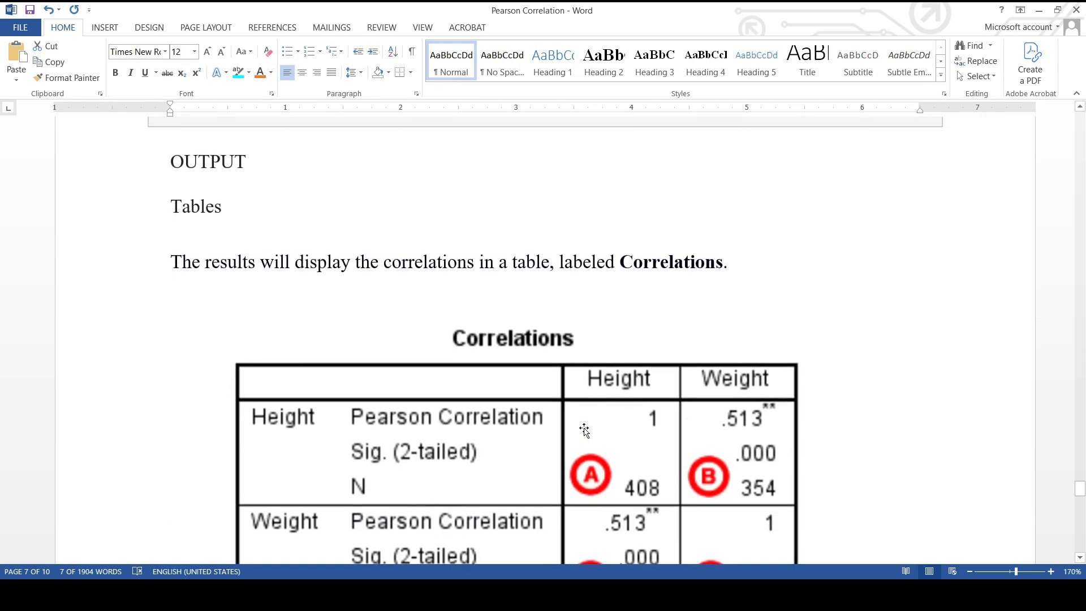
scroll(584, 431, "down", 6)
scroll(583, 432, "up", 6)
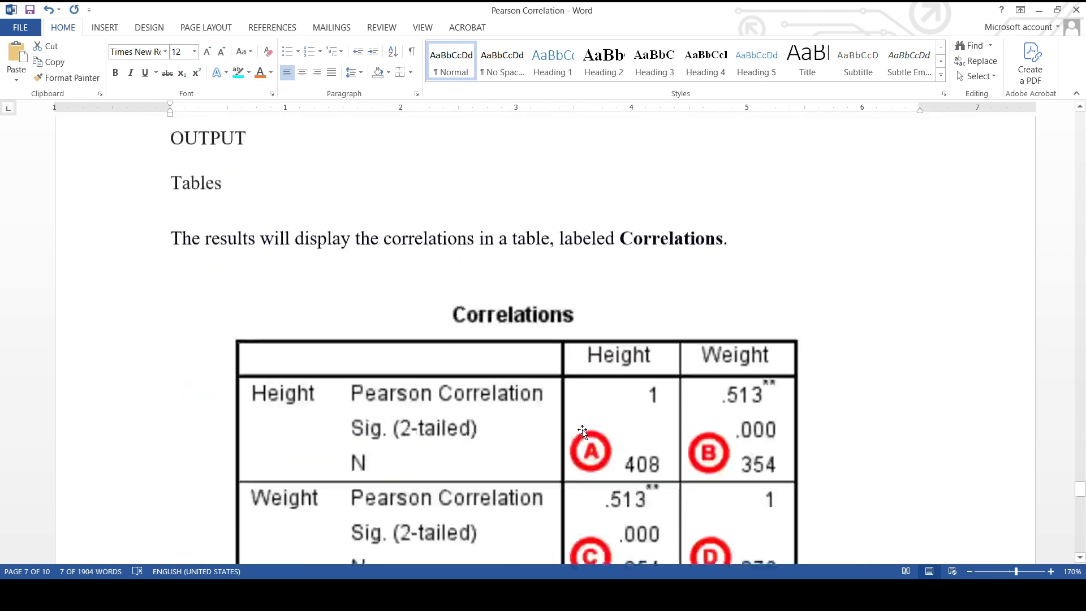
scroll(583, 432, "up", 6)
scroll(582, 432, "down", 6)
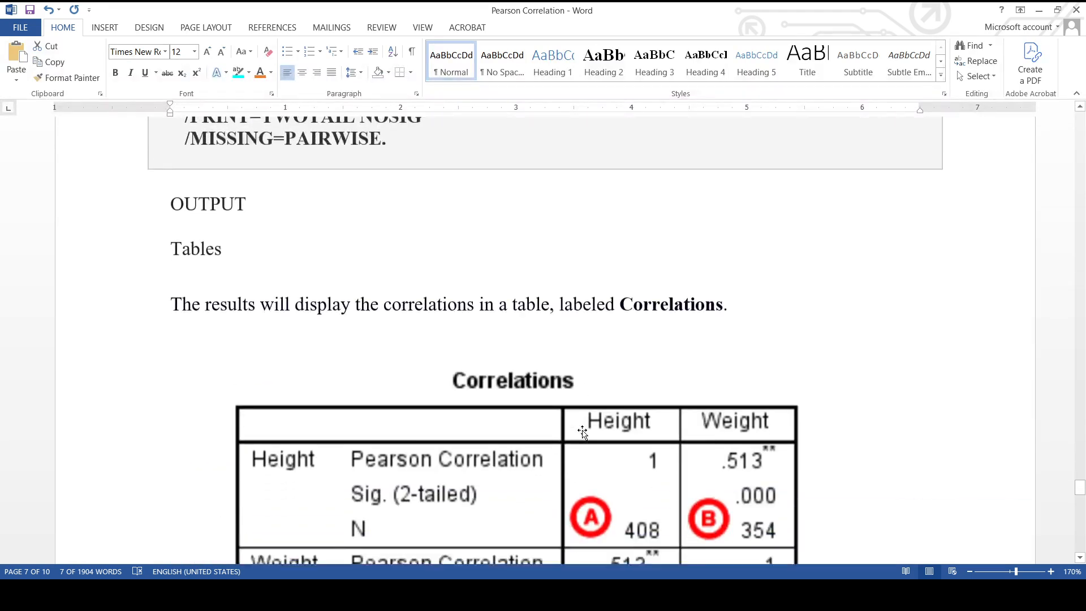
scroll(583, 432, "down", 5)
scroll(573, 433, "down", 7)
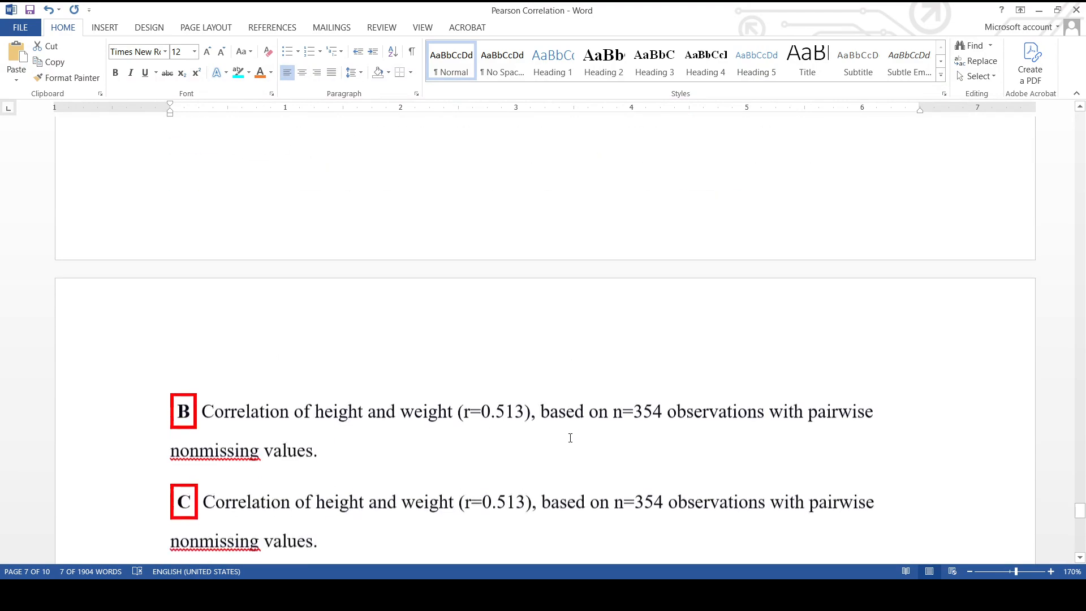
Return to the STATEMENT OF THE PROBLEM section and format the words "weight and height" in bold red.
scroll(572, 430, "up", 6)
scroll(568, 427, "up", 15)
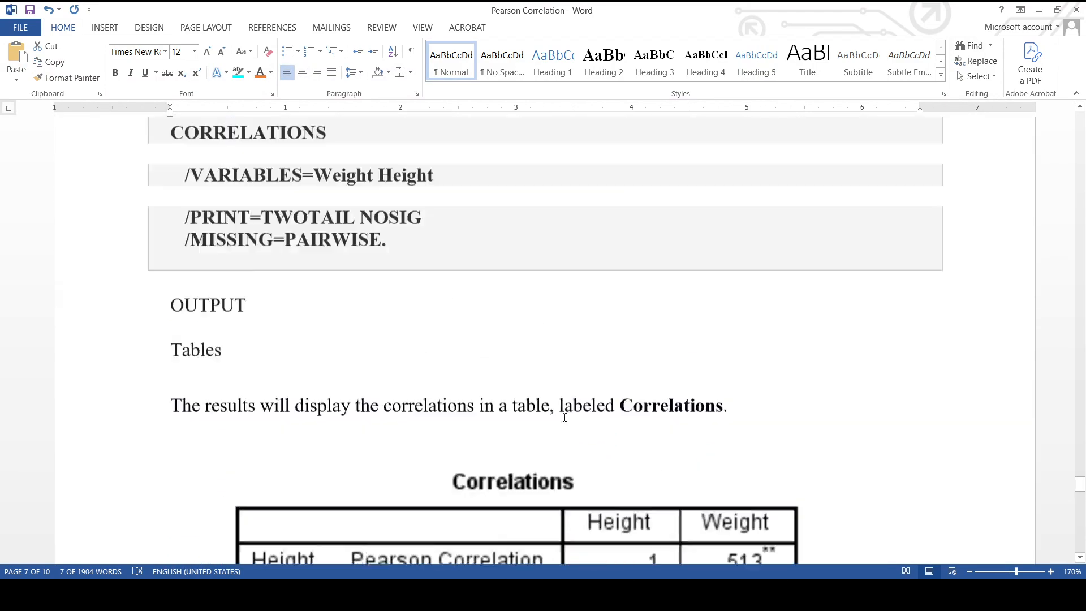
scroll(559, 439, "up", 12)
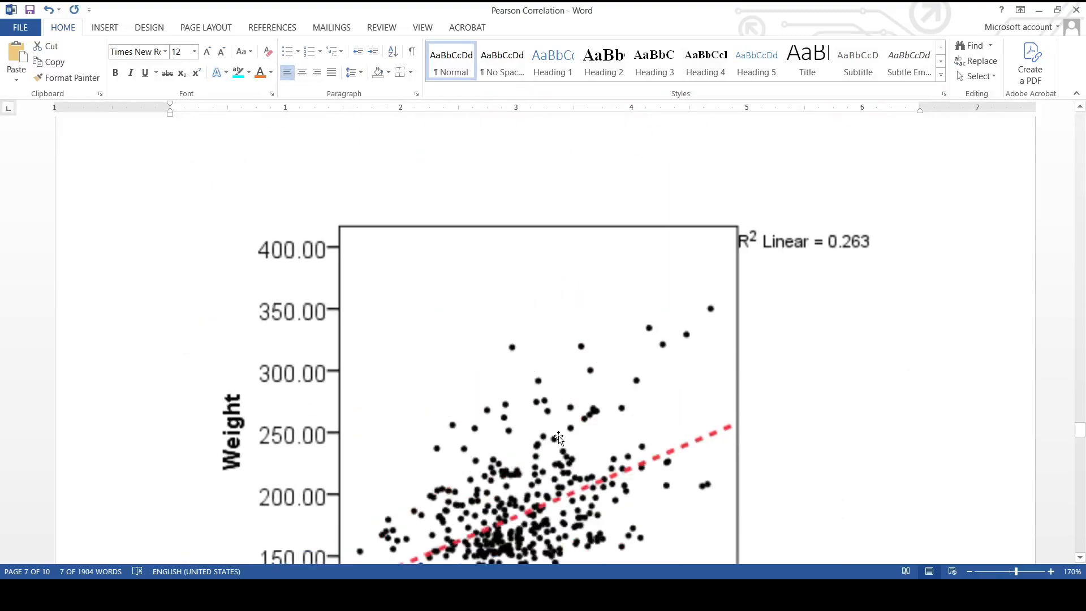
scroll(558, 436, "up", 5)
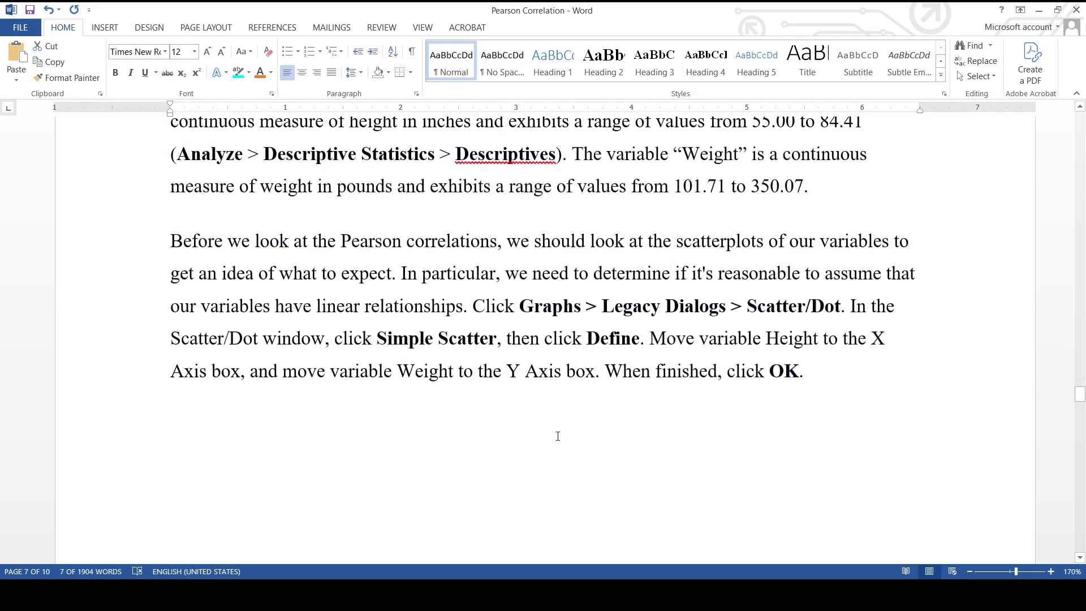
scroll(558, 436, "up", 20)
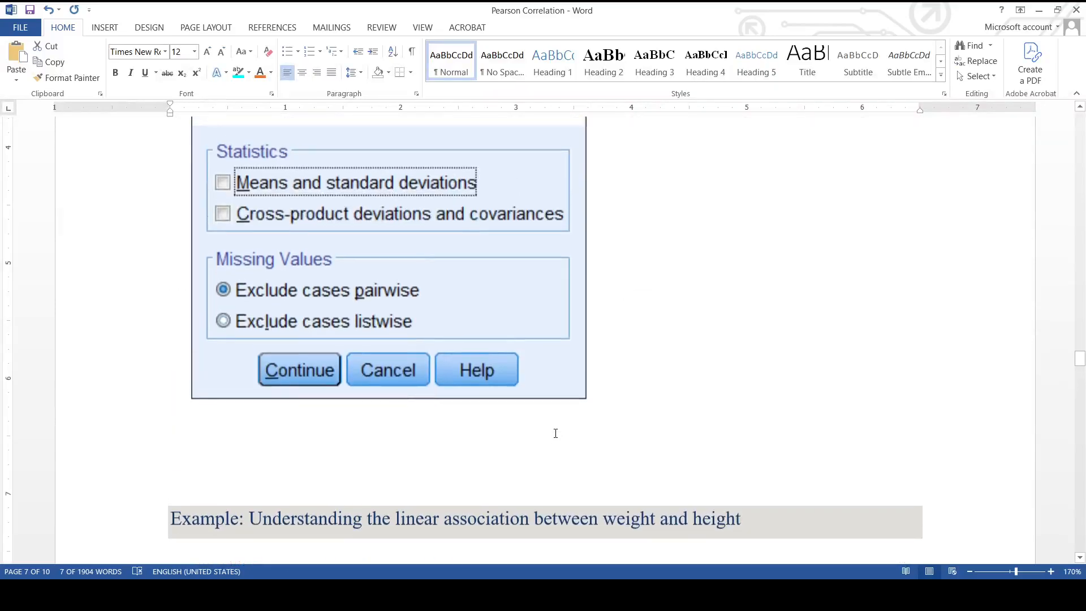
scroll(554, 433, "down", 10)
left_click(464, 347)
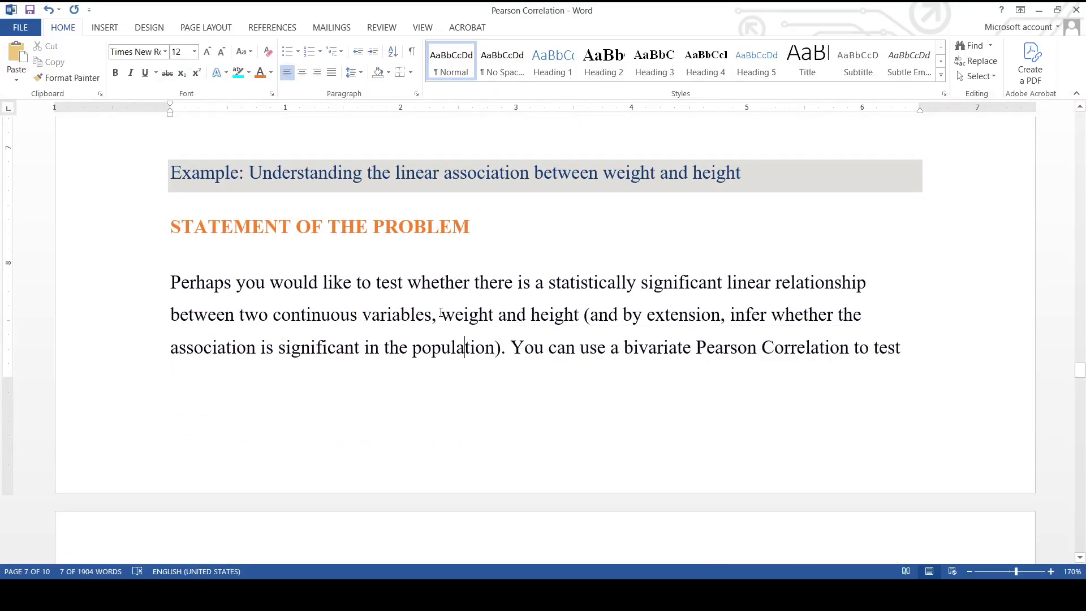
left_click_drag(441, 314, 554, 326)
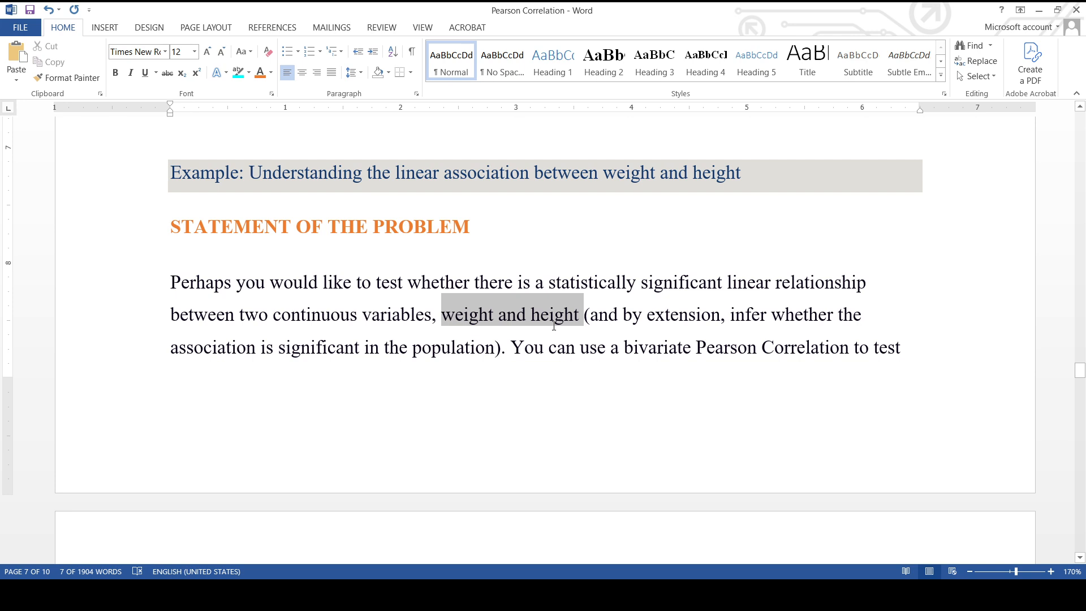
left_click(262, 74)
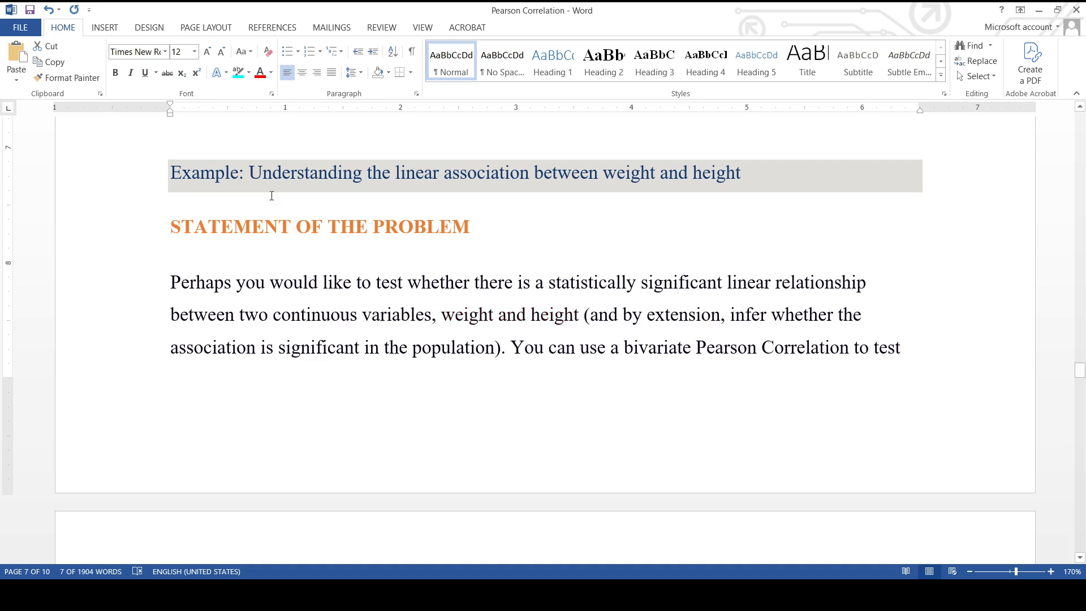
left_click(116, 73)
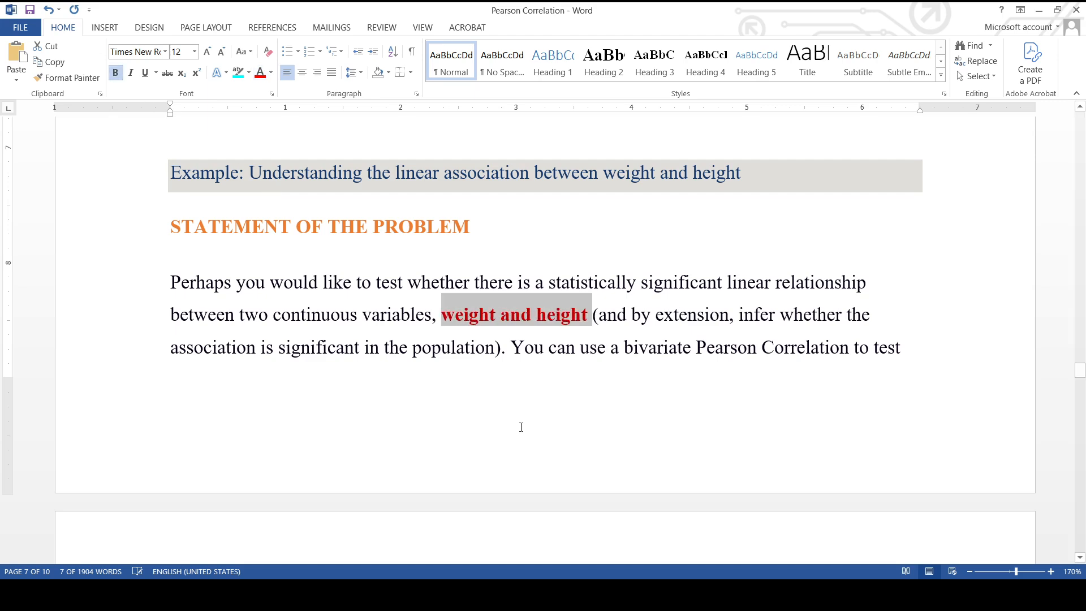
left_click(501, 366)
Examine the scatterplot of Weight against Height, including its dashed fit line and both axes.
scroll(614, 437, "down", 10)
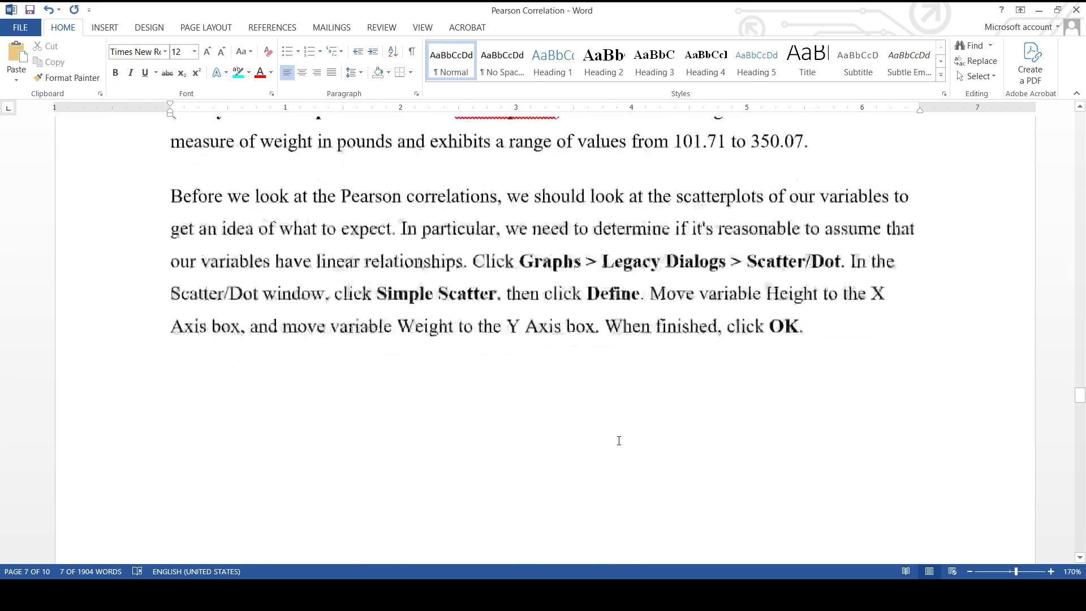
scroll(614, 437, "up", 6)
scroll(583, 424, "down", 3)
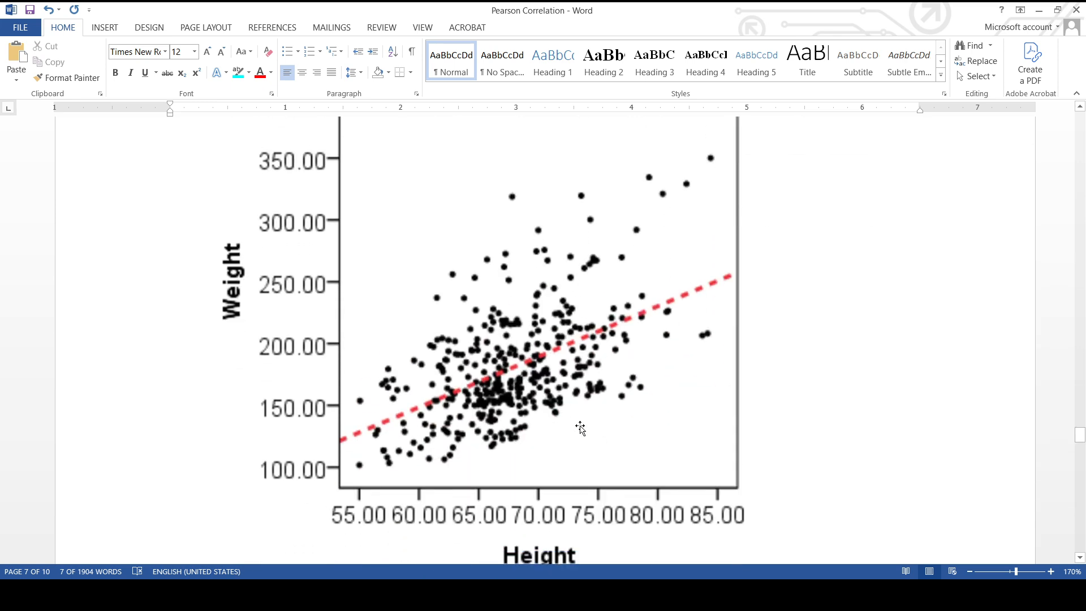
scroll(581, 429, "up", 1)
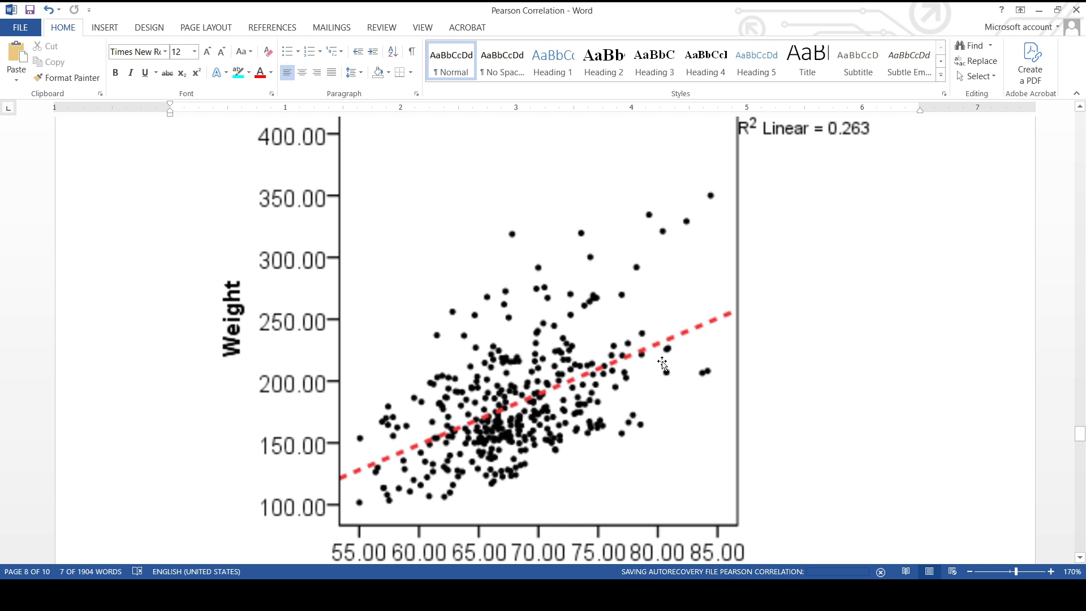
left_click(512, 237)
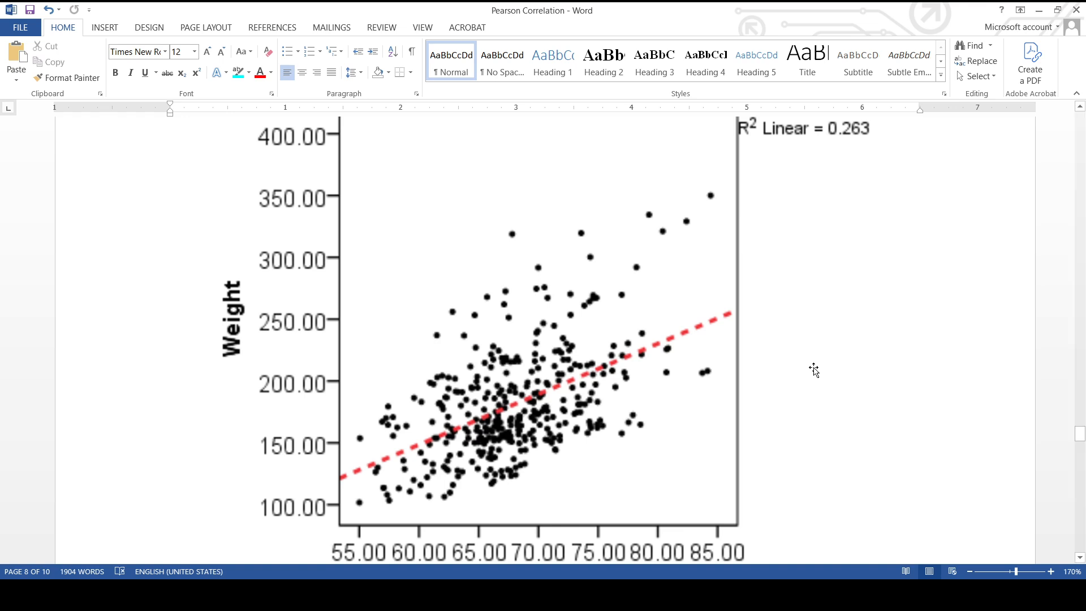
scroll(814, 371, "down", 1)
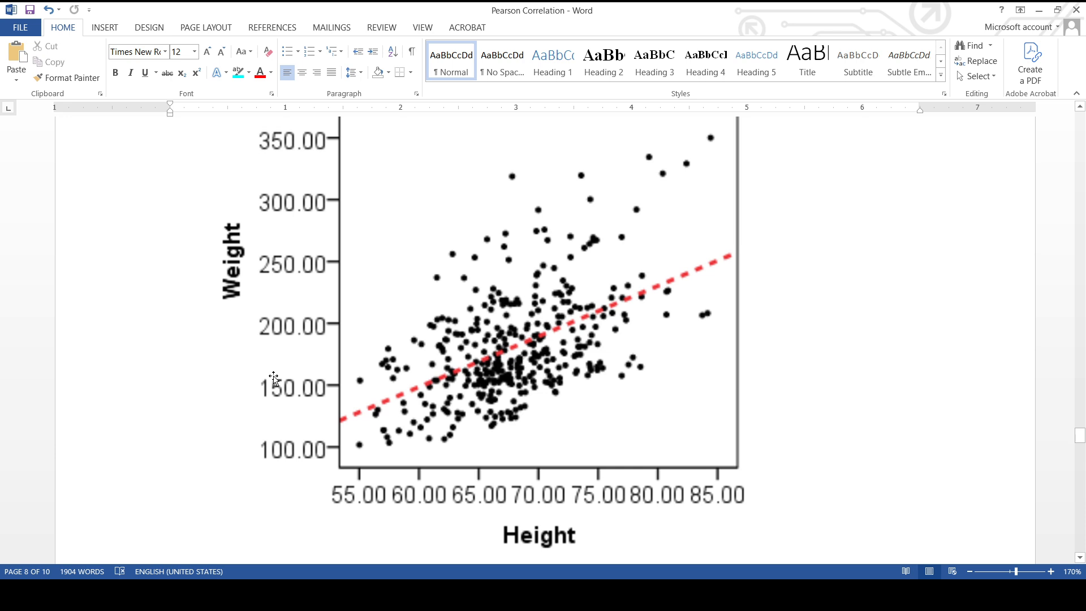
Draw a rectangle about 0.42" high and 0.7" wide over the Weight axis label 150.00, and move it outward beside the label.
left_click(152, 29)
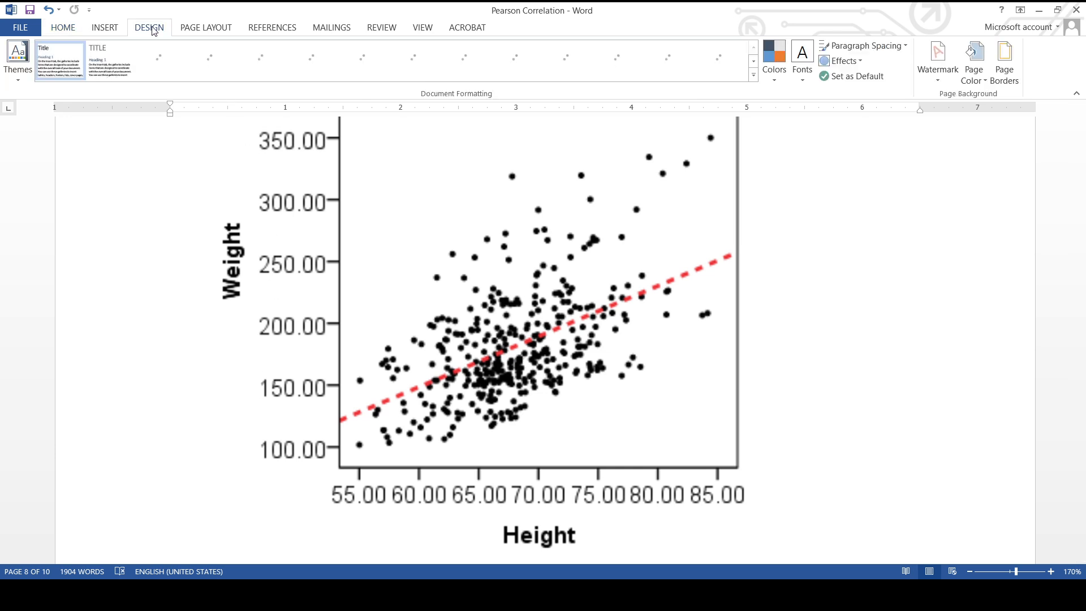
left_click(105, 28)
left_click(199, 59)
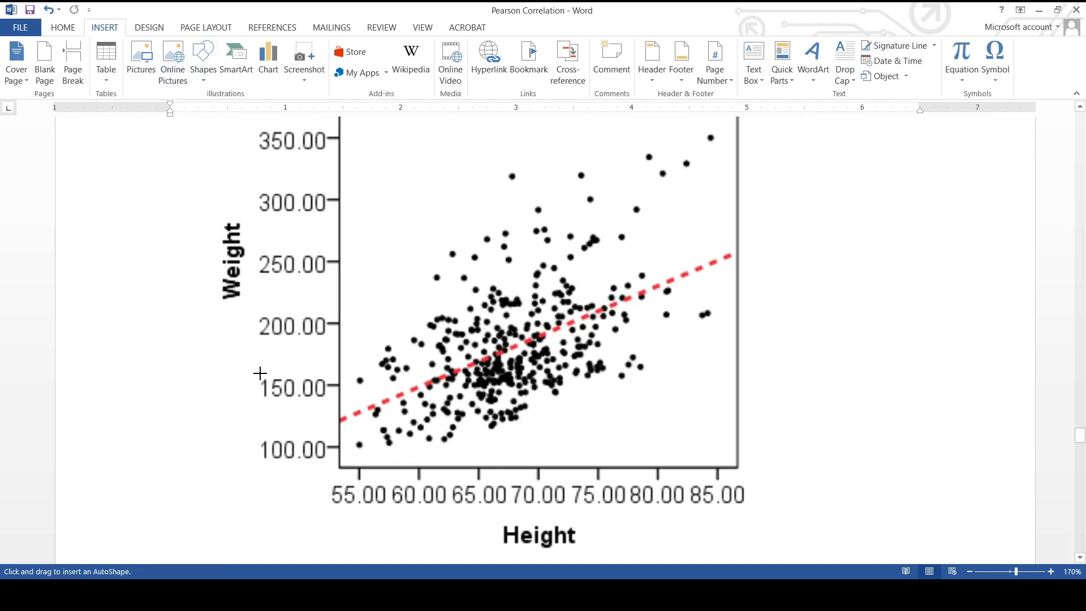
left_click_drag(257, 357, 340, 405)
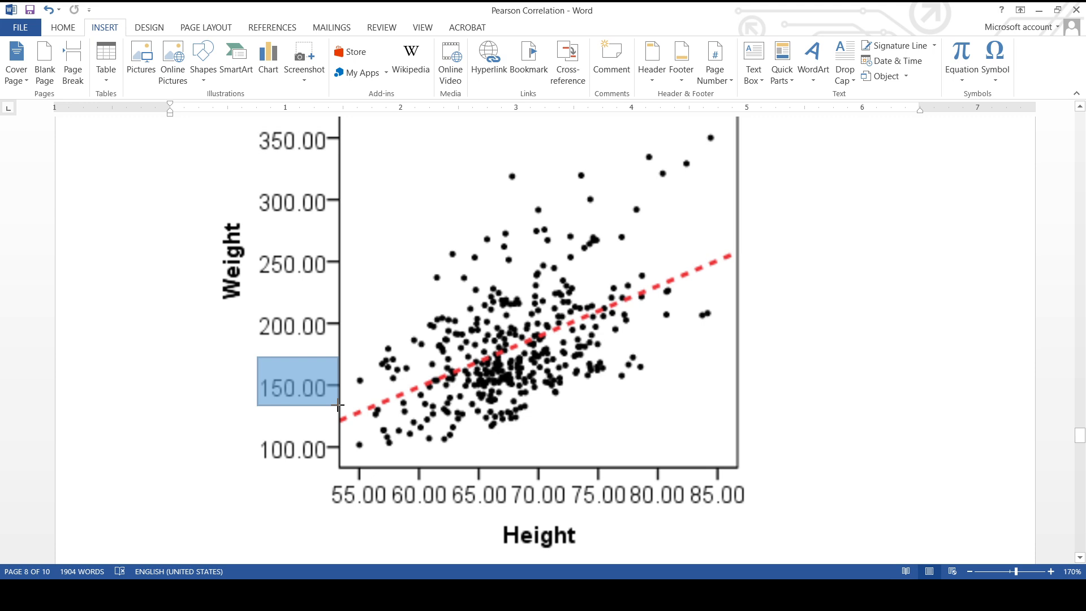
left_click_drag(339, 406, 339, 405)
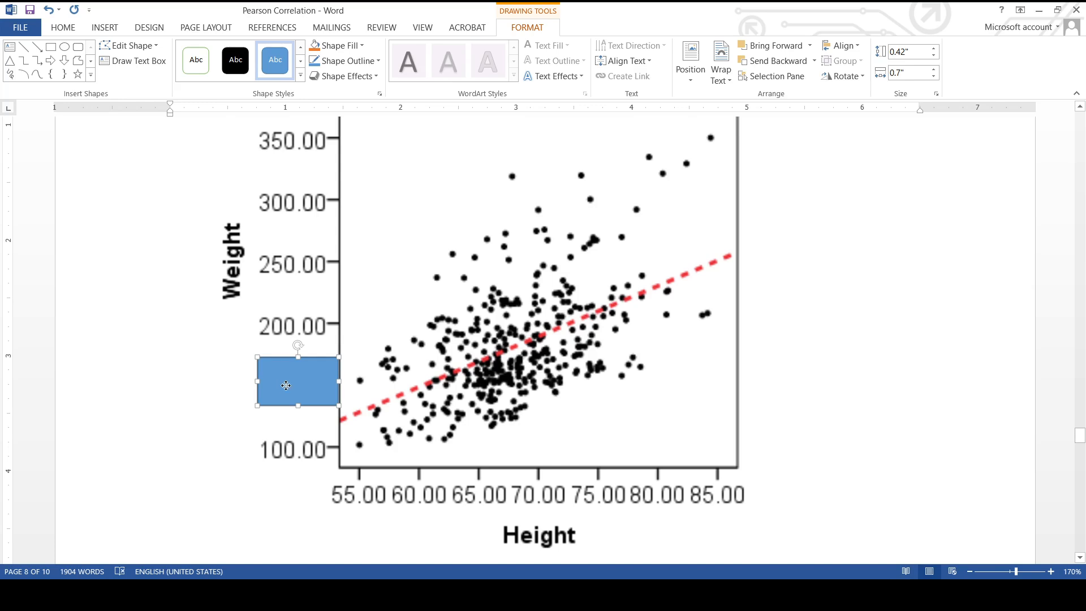
mouse_move(285, 385)
left_mouse_down()
mouse_move(198, 385)
mouse_move(207, 385)
left_mouse_up()
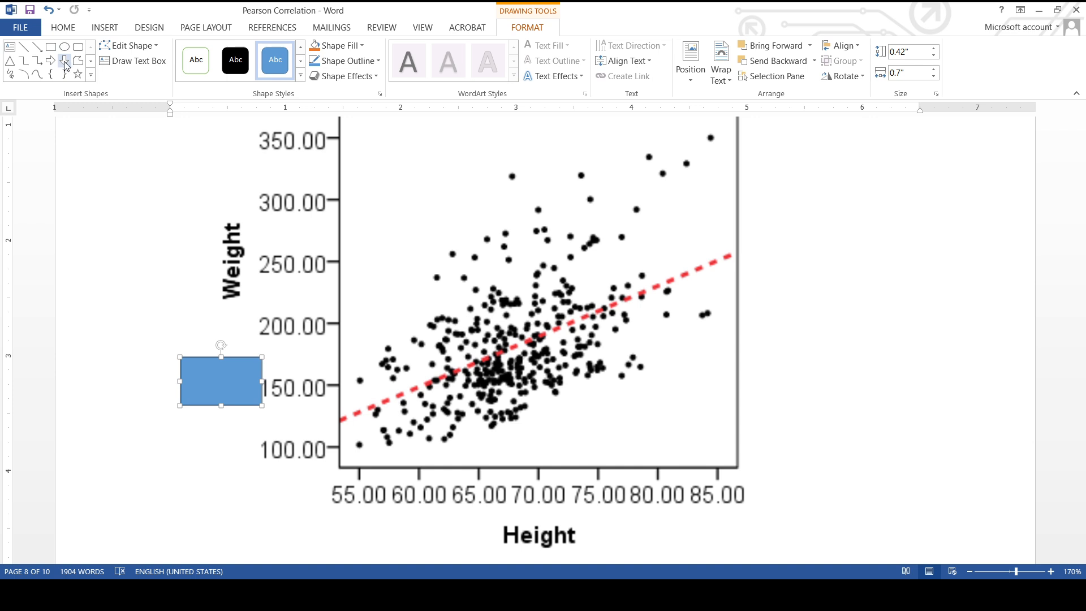
Draw a down arrow about 0.76" tall from the fit line to Height 60 and a right arrow about 0.74" long at Weight 150.
left_click(65, 61)
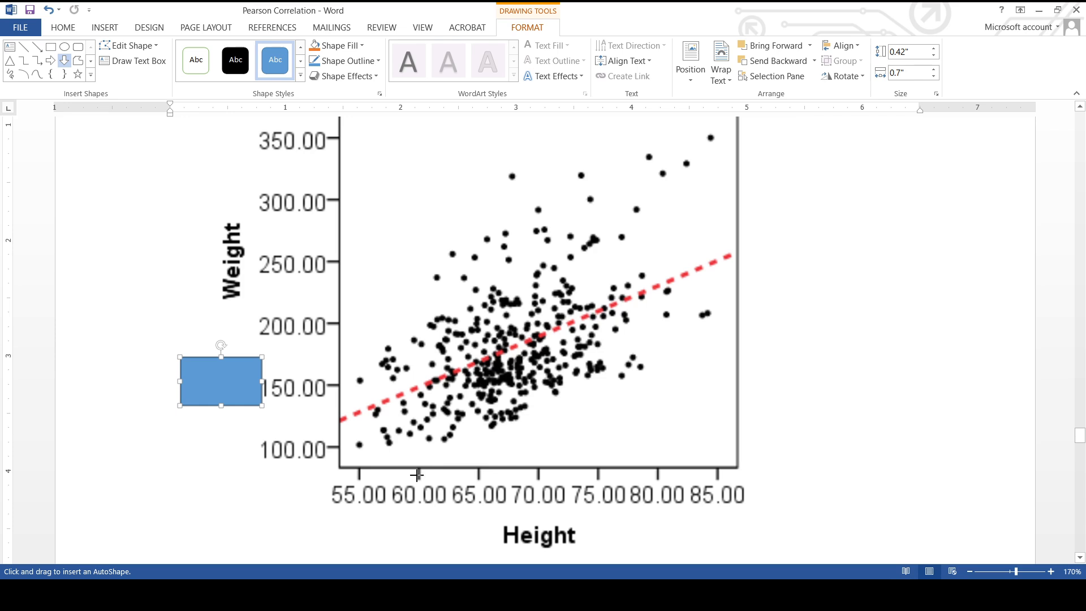
left_click_drag(419, 469, 427, 303)
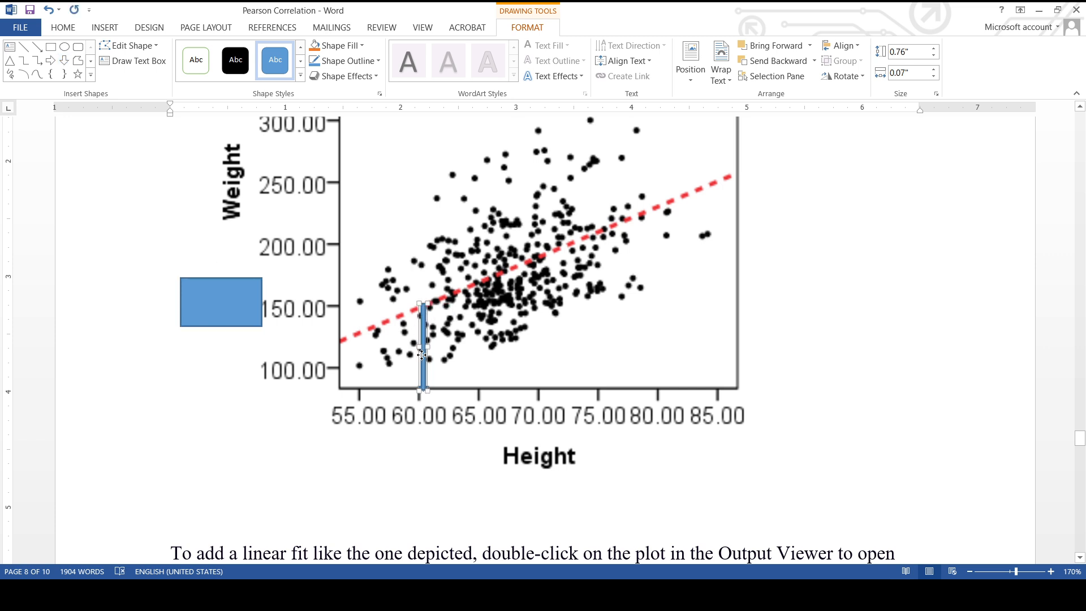
left_click_drag(421, 354, 418, 355)
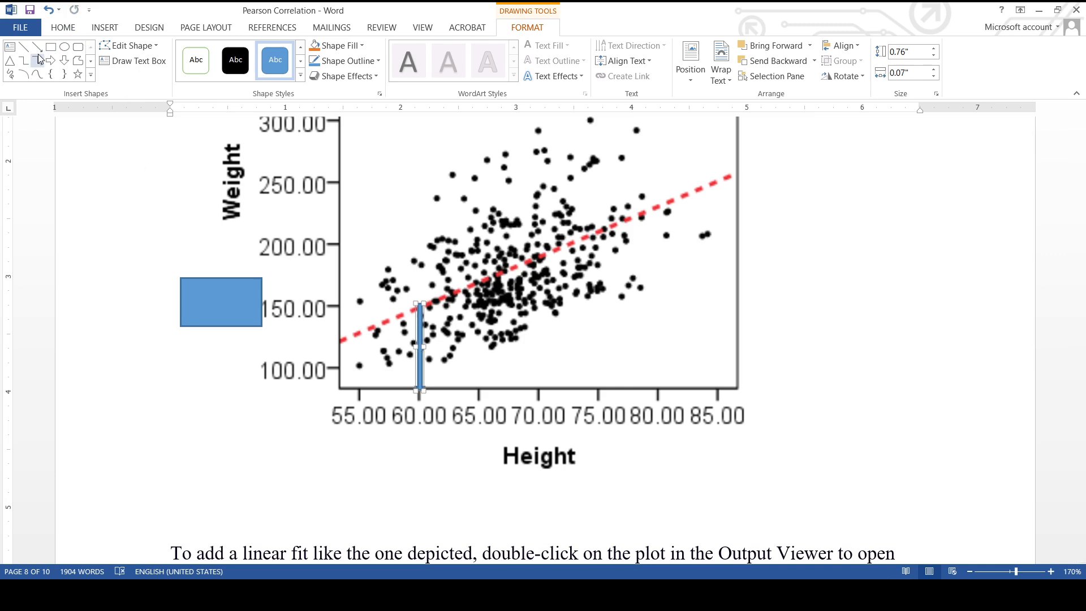
left_click(50, 61)
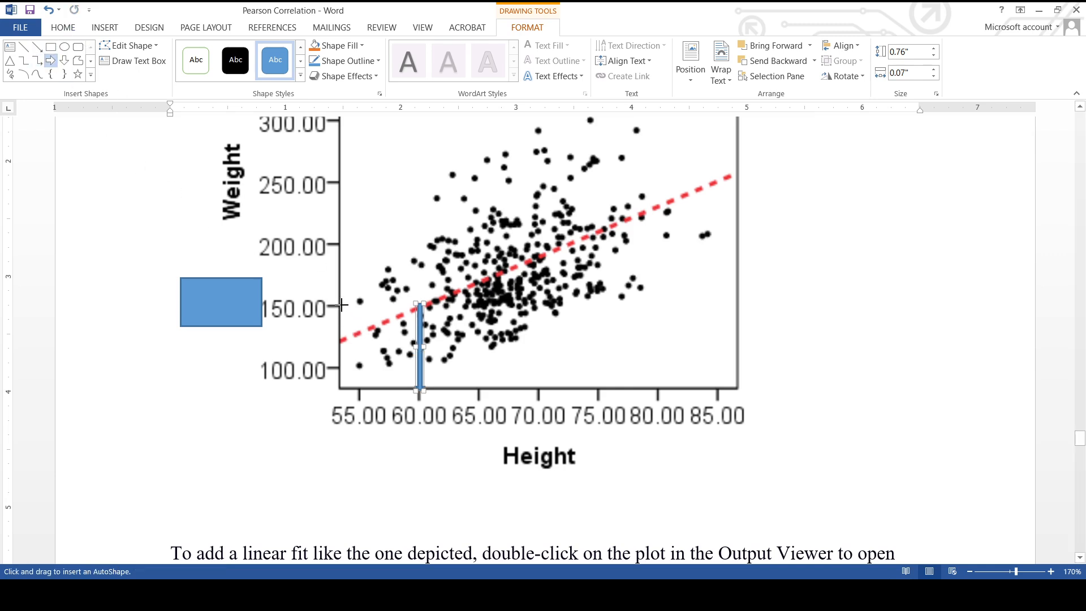
left_click_drag(340, 308, 424, 306)
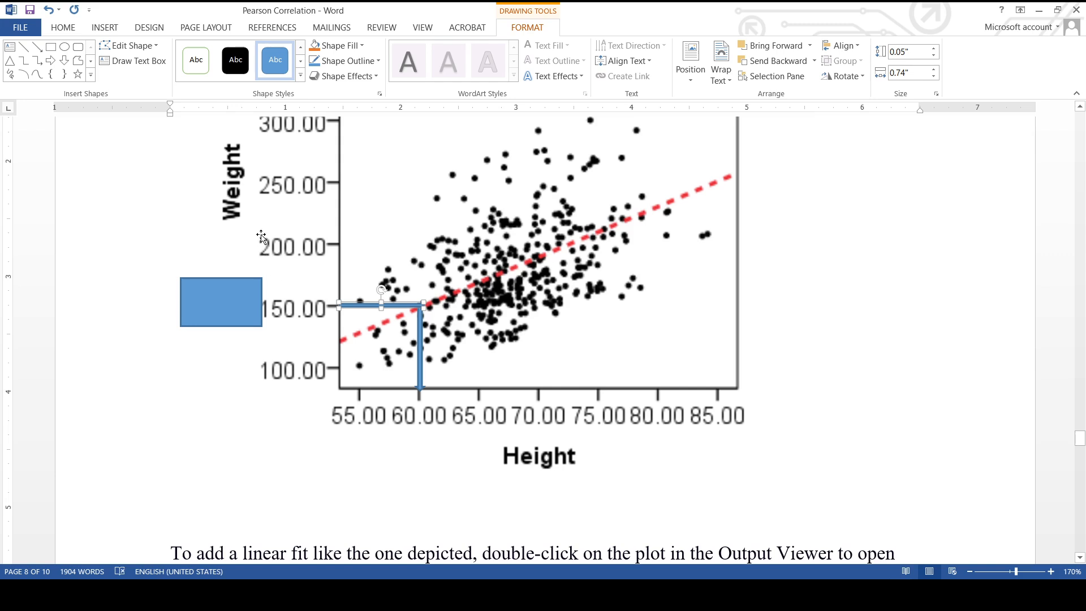
Draw a right block arrow at Weight 200 and a down block arrow about 1.27" tall at Height 70, extending the right one to about 1.7".
left_click(50, 61)
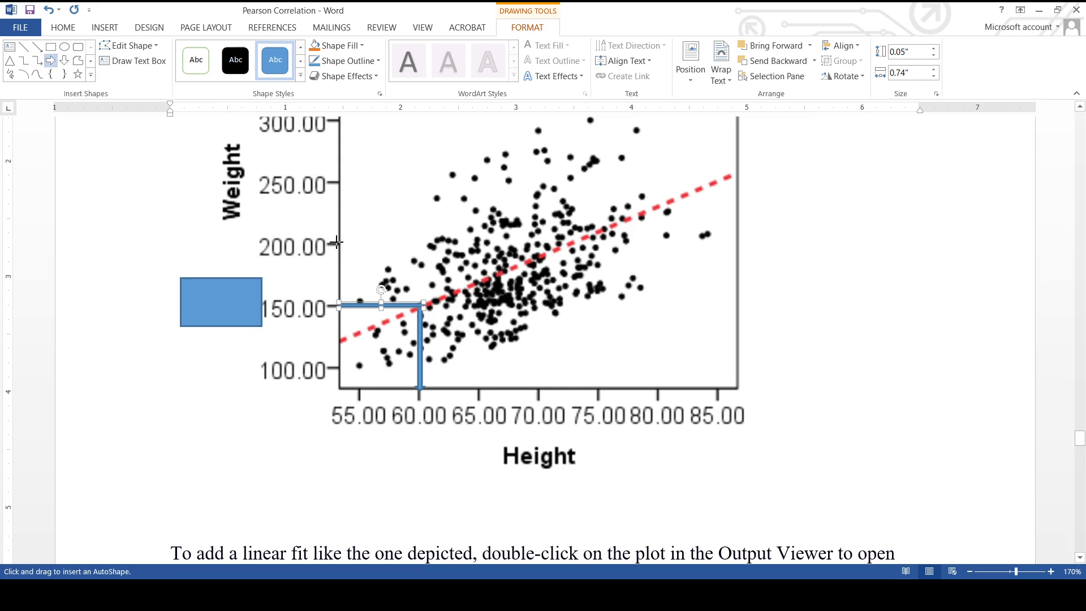
left_click_drag(338, 245, 473, 246)
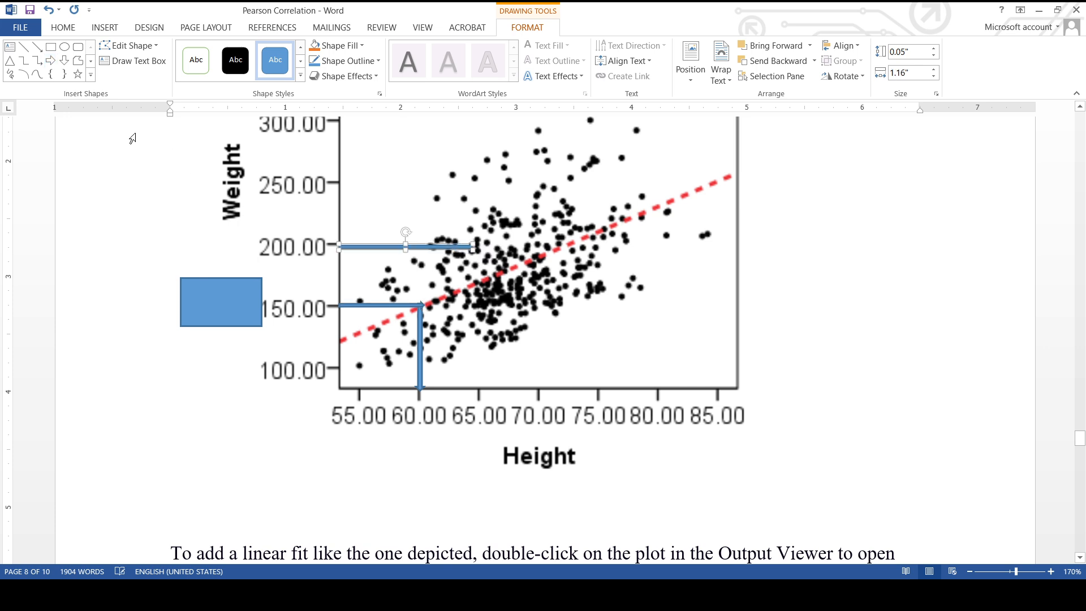
left_click(69, 67)
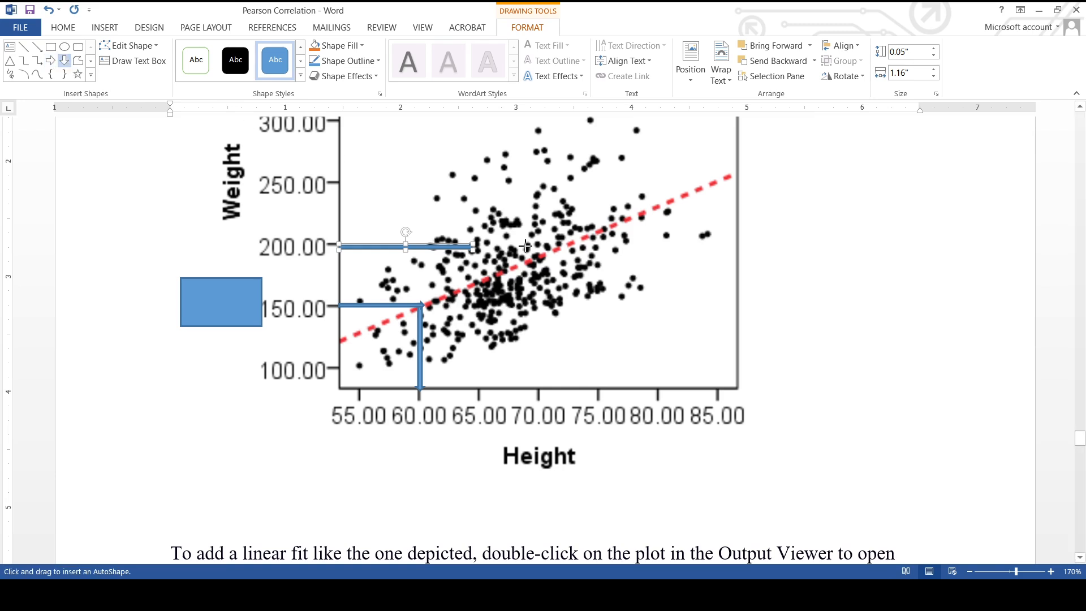
left_click_drag(535, 244, 538, 390)
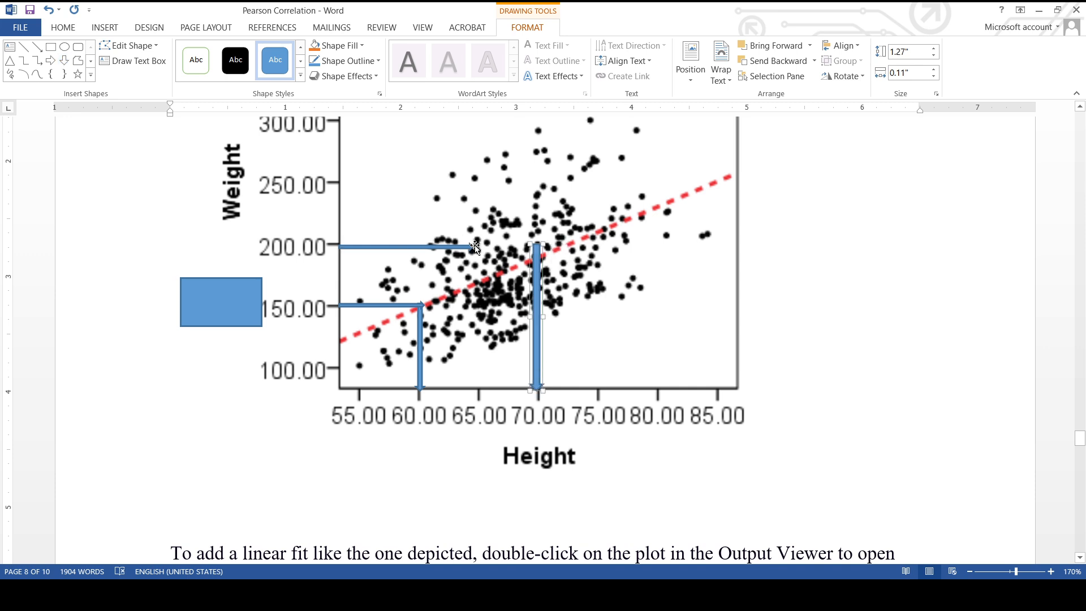
left_click(474, 248)
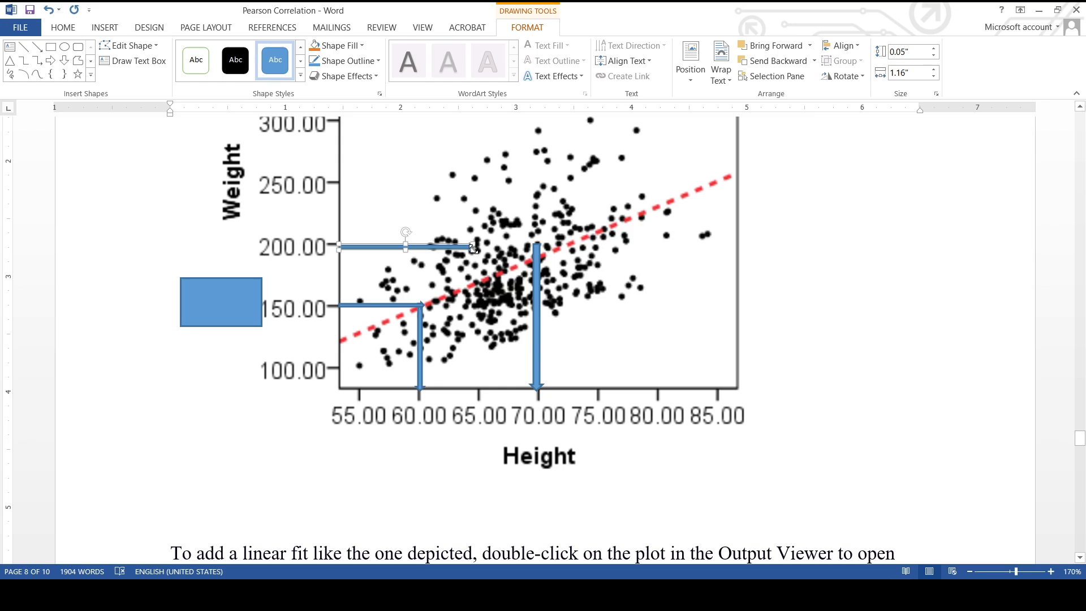
left_click_drag(474, 247, 535, 247)
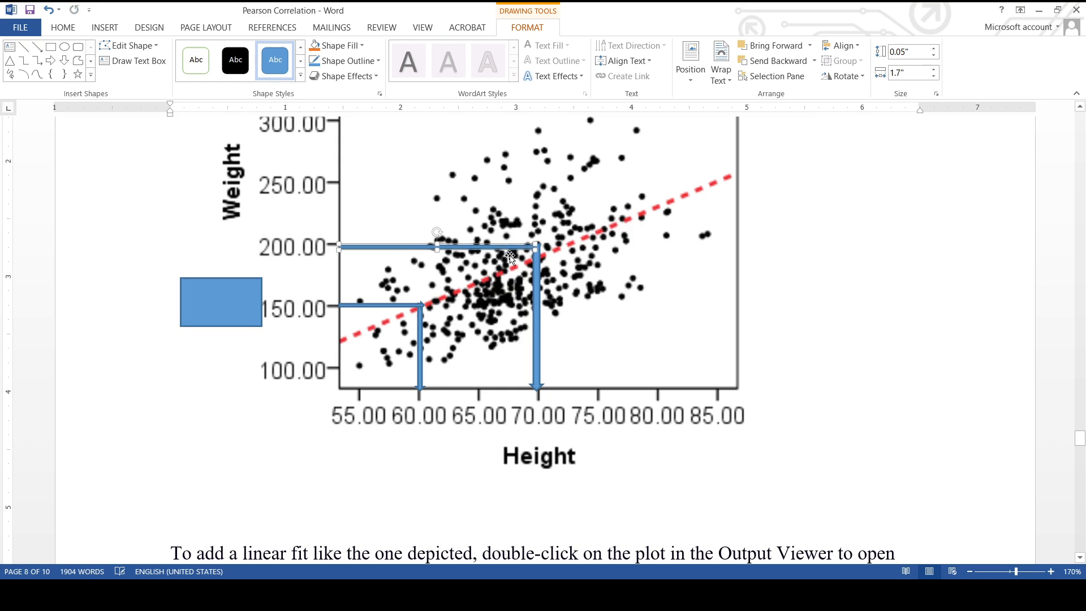
Delete the blue rectangle beside the Weight axis and draw a thin line arrow about 2.24" long across the plot from Weight 250.
left_click(231, 304)
key("Delete")
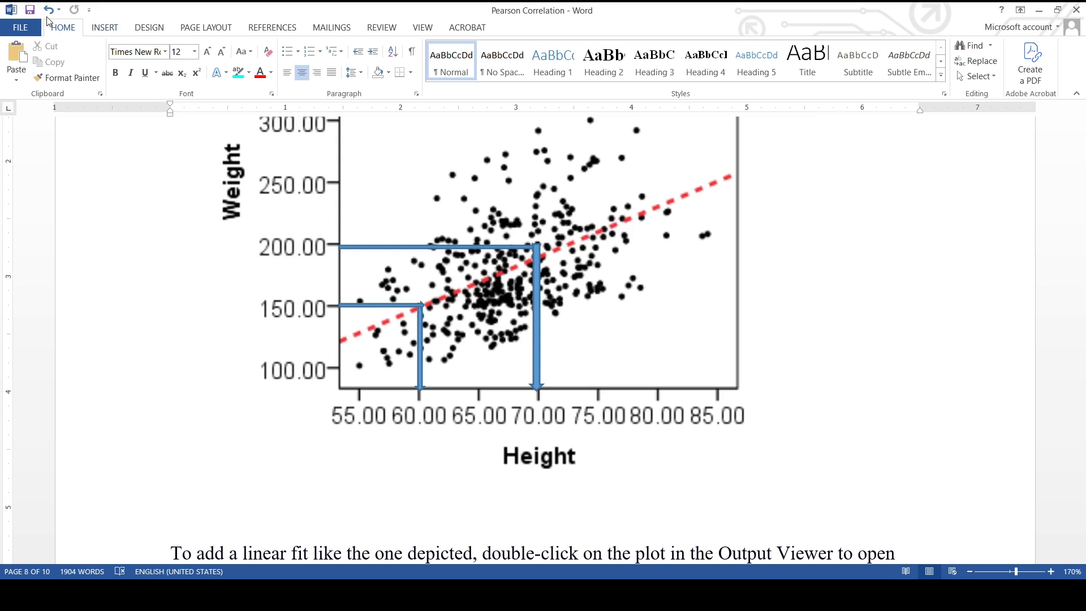
left_click(105, 28)
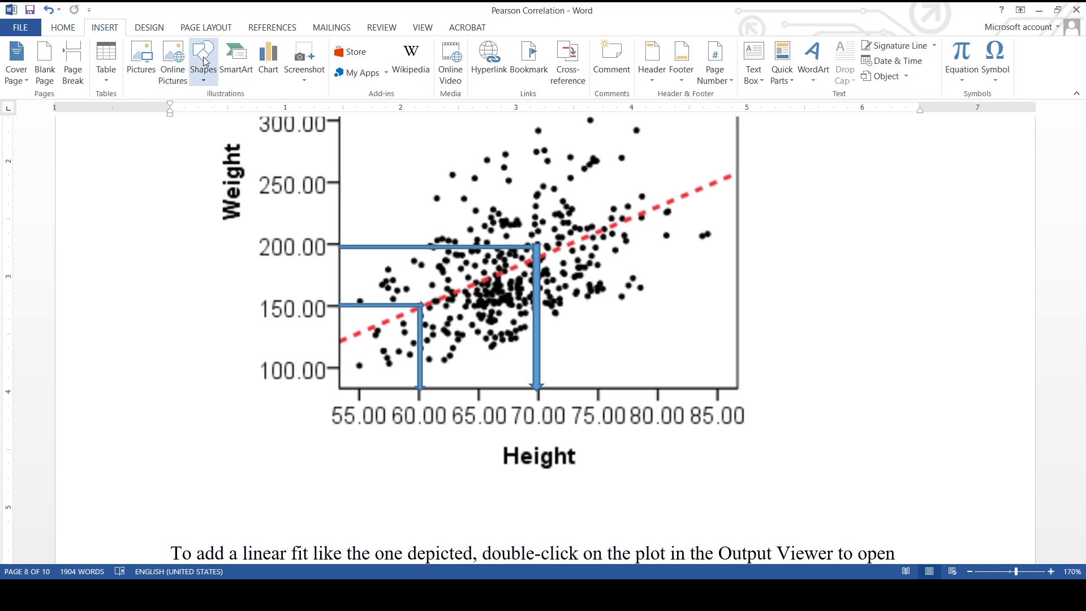
left_click(203, 82)
left_click(226, 115)
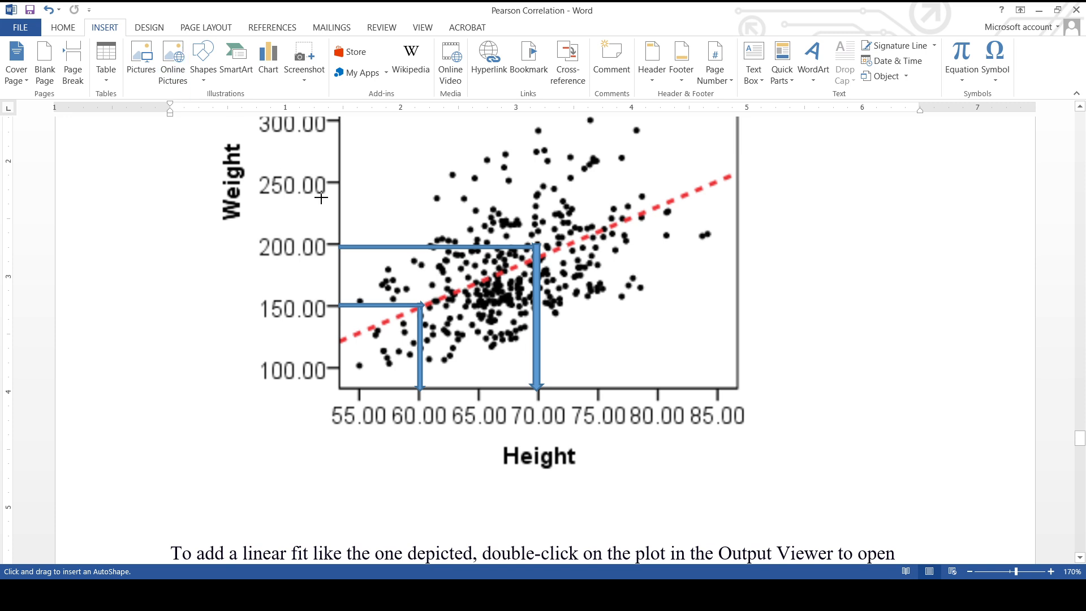
left_click_drag(338, 182, 598, 185)
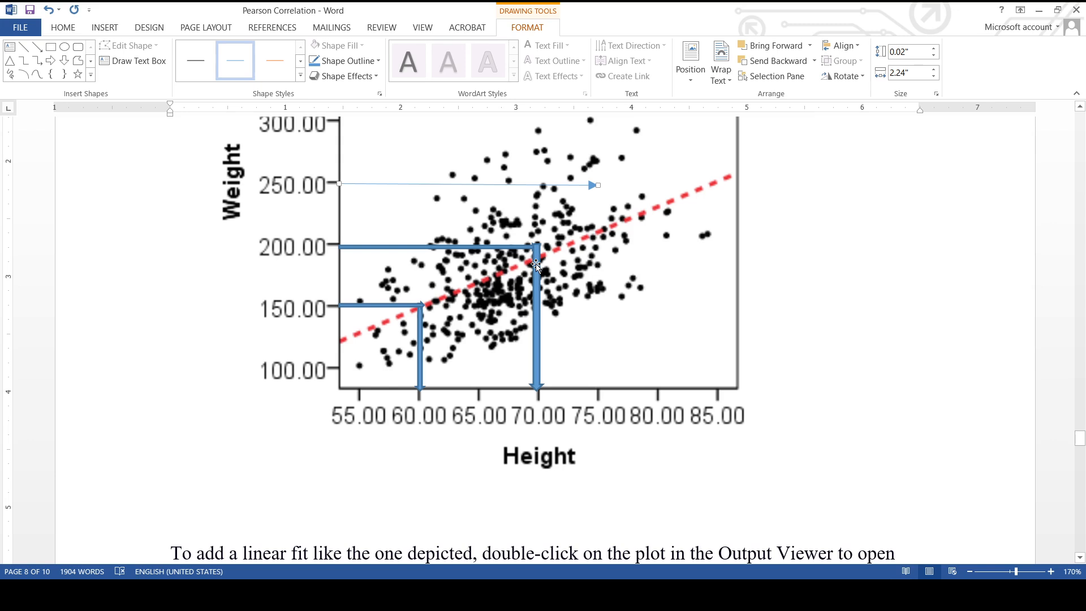
left_click(51, 60)
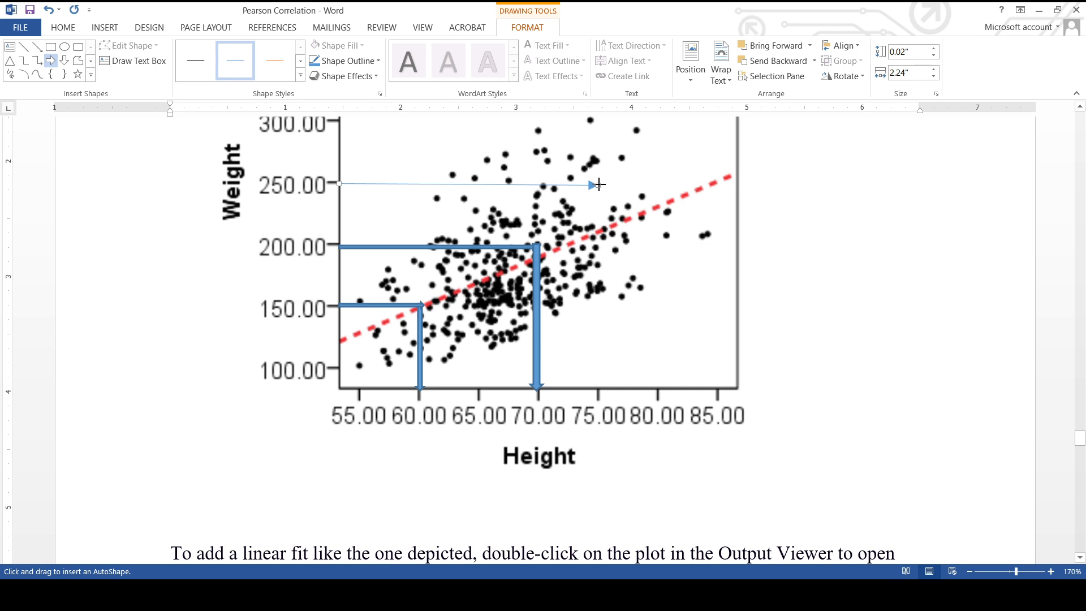
left_click_drag(599, 184, 661, 318)
key("Delete")
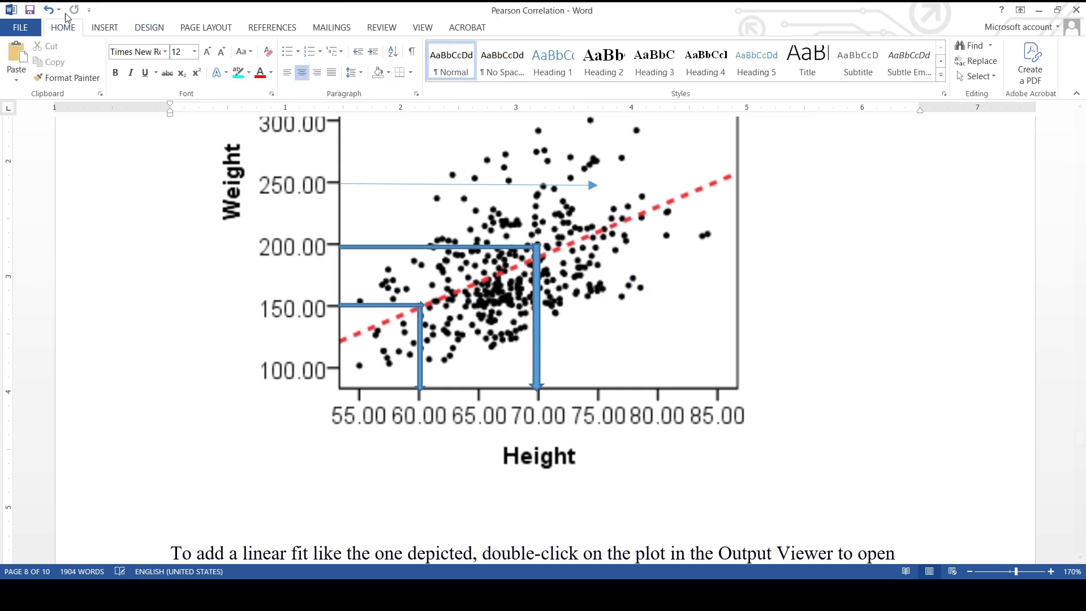
Draw a thin line arrow about 1.75" tall from the tip of the Weight 250 arrow down to Height 75.
left_click(92, 29)
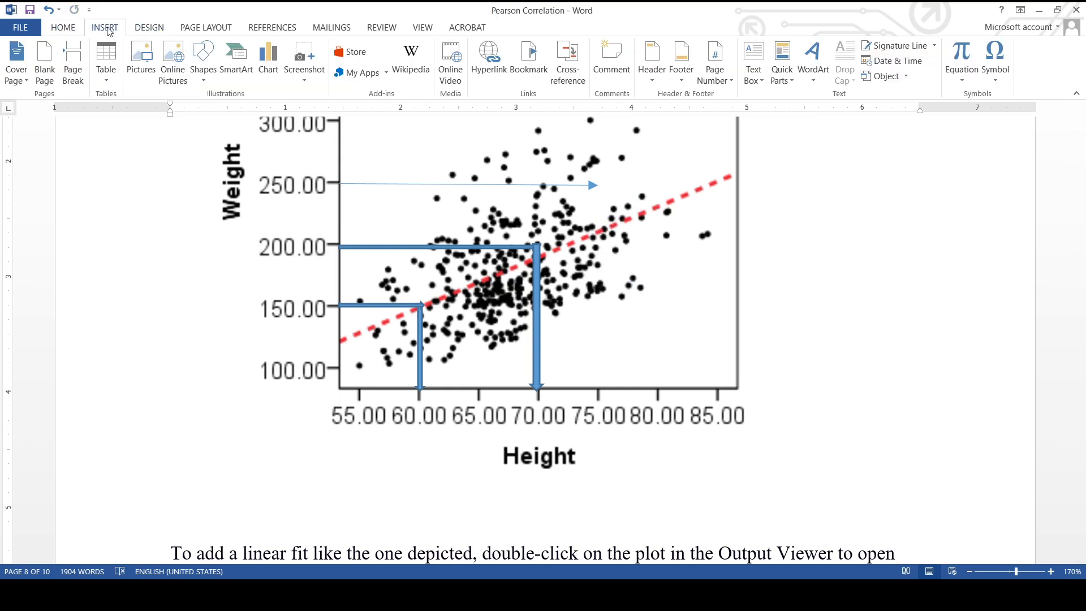
left_click(204, 86)
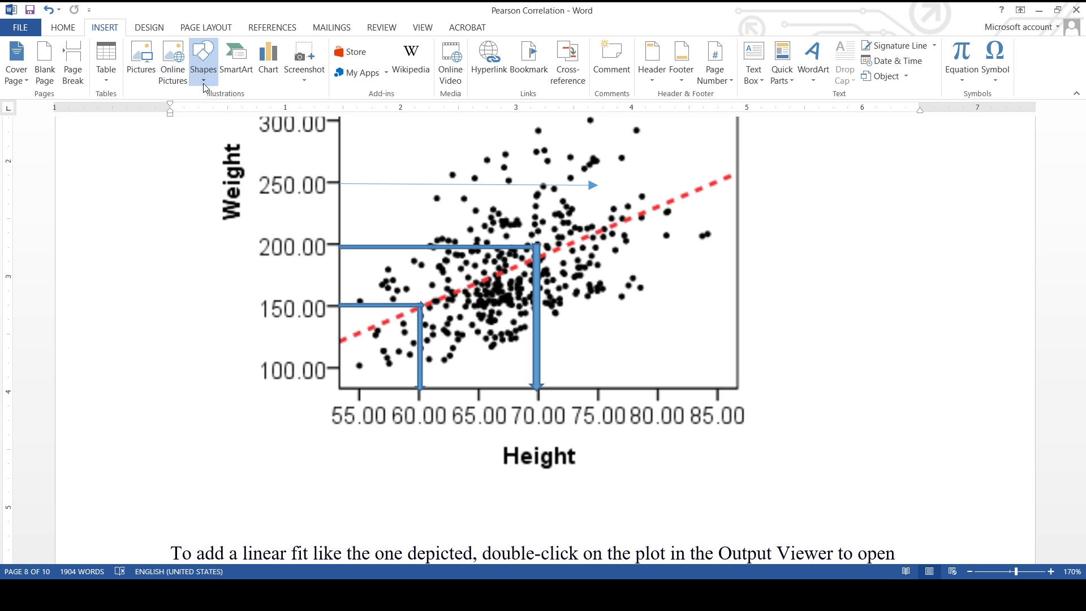
left_click(228, 117)
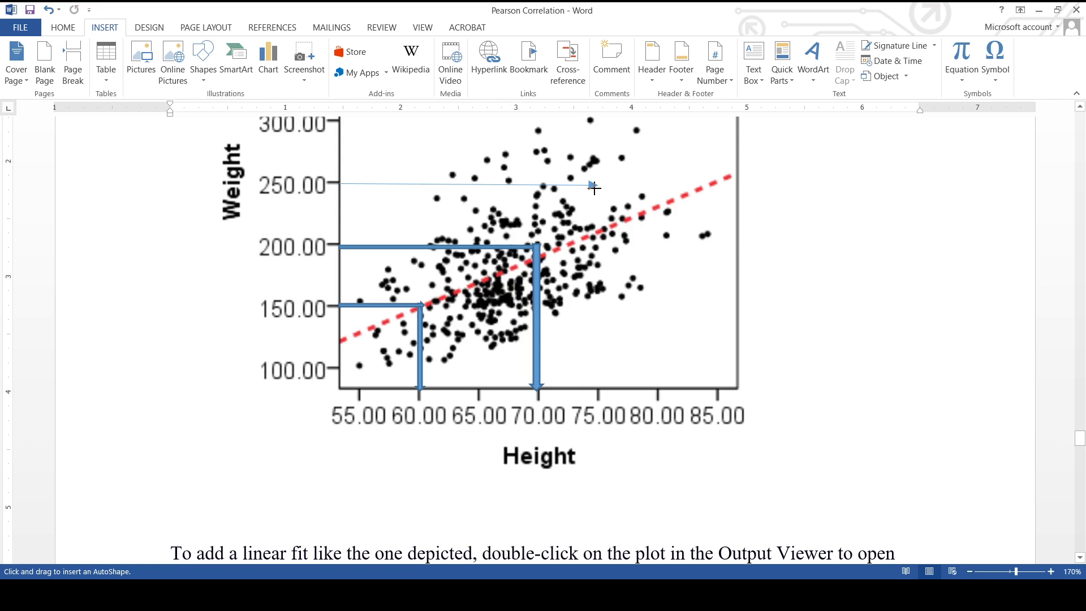
left_click_drag(594, 186, 598, 388)
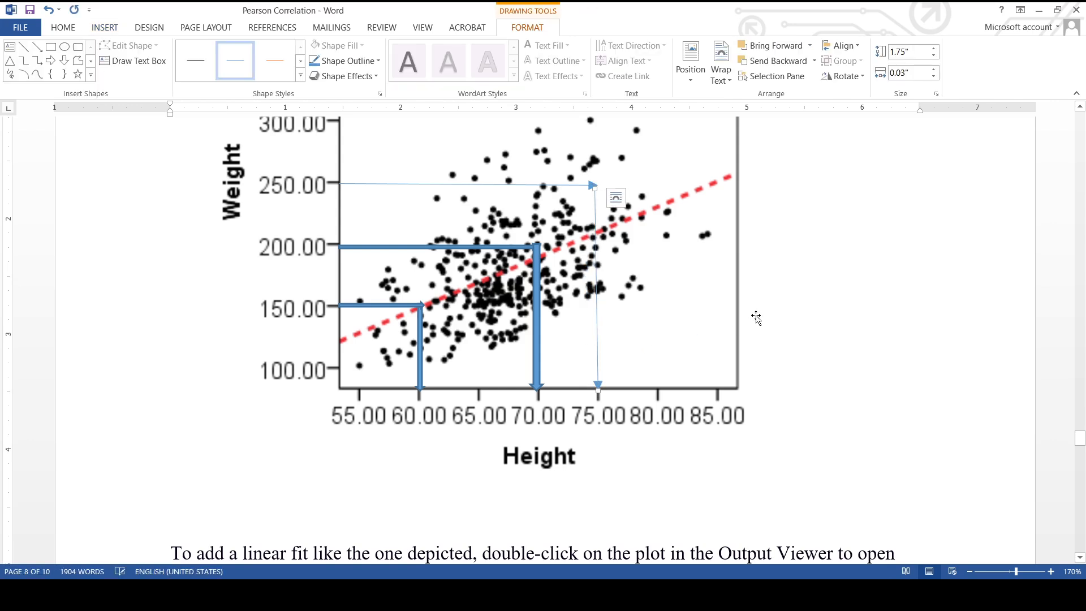
Draw thin line arrows from Weight 300 and up from Height 80, extending the Weight 300 arrow to about 2.74" so their tips meet.
scroll(757, 317, "up", 3)
scroll(759, 317, "down", 1)
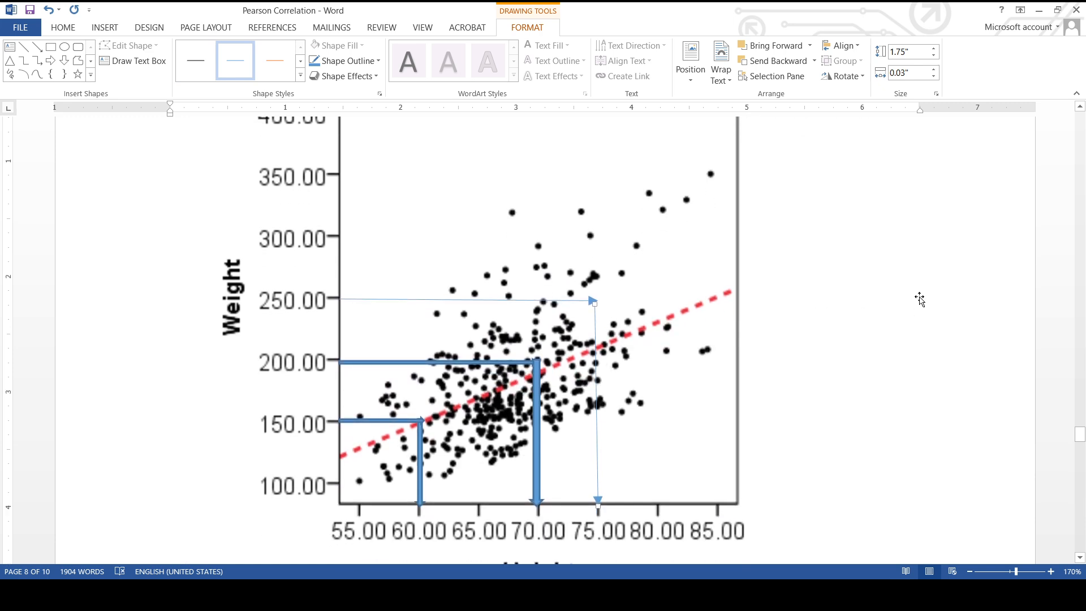
left_click(41, 49)
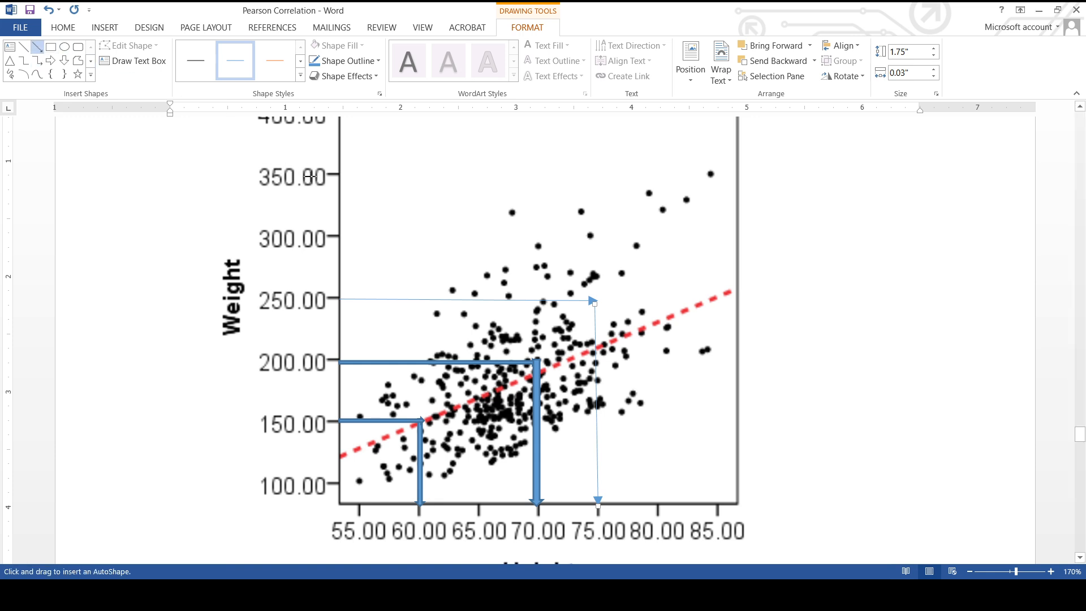
left_click_drag(339, 236, 629, 238)
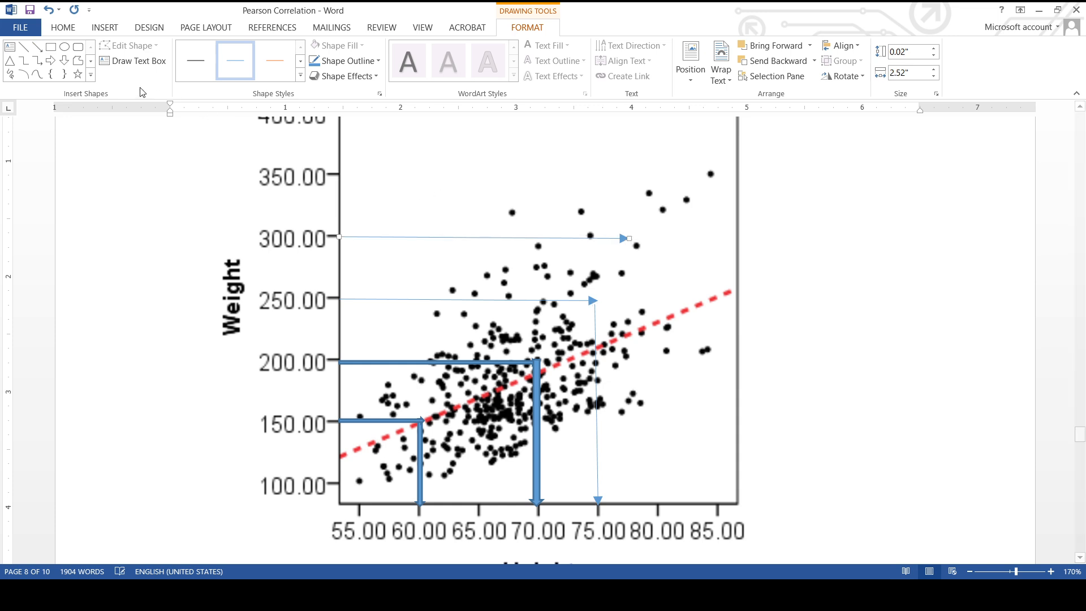
left_click(42, 49)
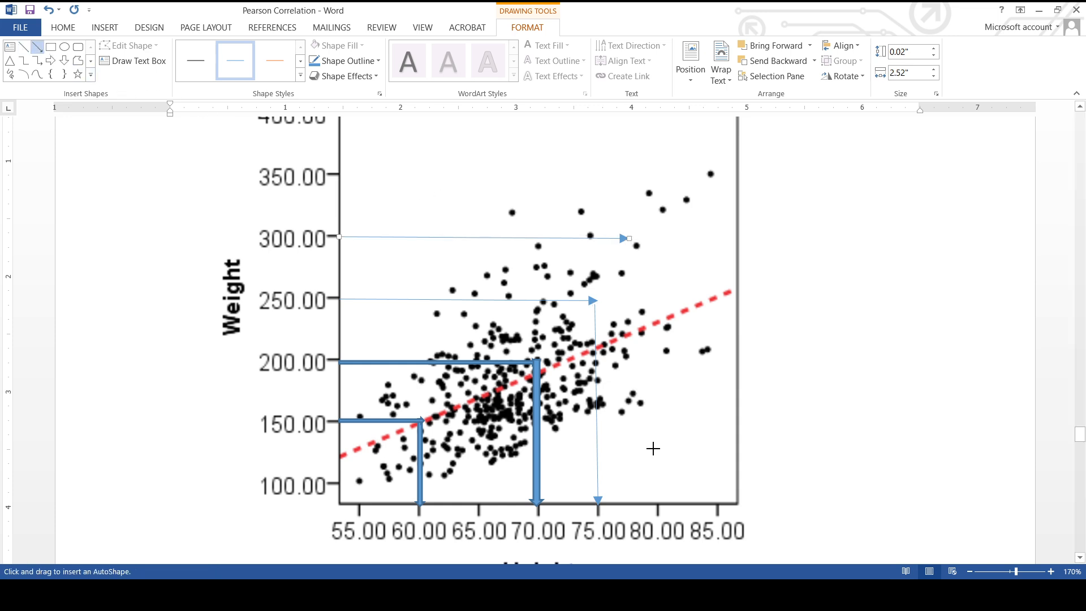
left_click_drag(656, 501, 656, 231)
left_click(624, 238)
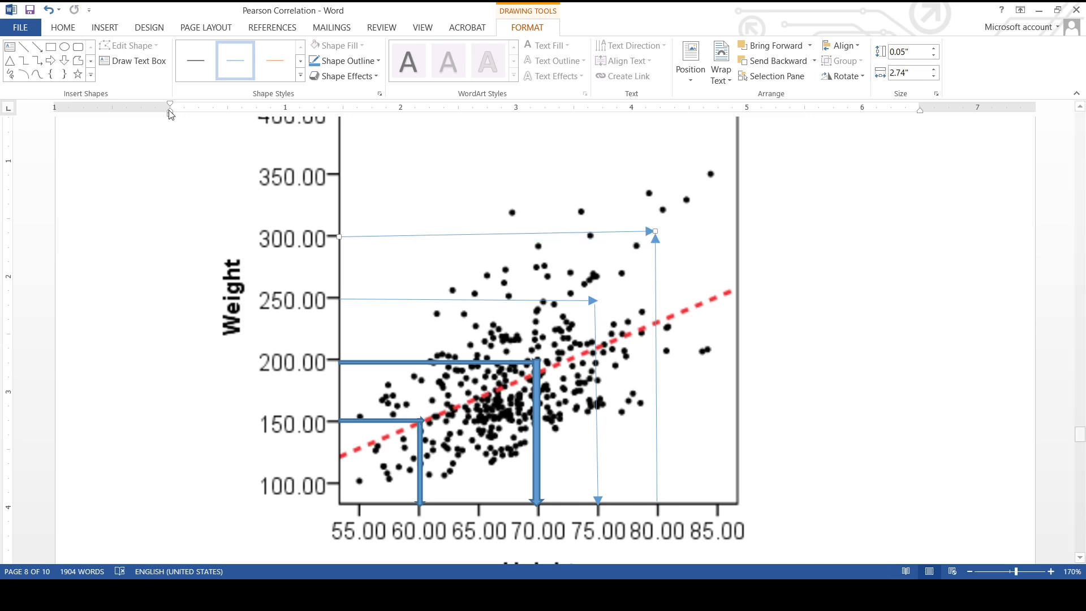
Draw a thin line arrow about 3.21" long from Weight 350 and another about 2.93" tall up from Height 85.
left_click(38, 49)
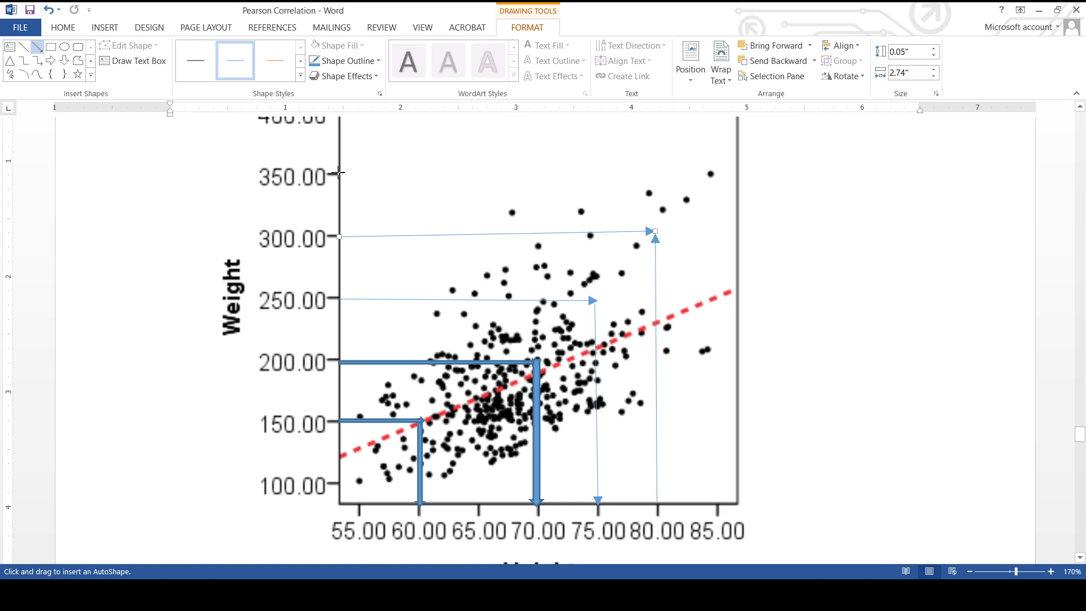
left_click_drag(339, 174, 710, 173)
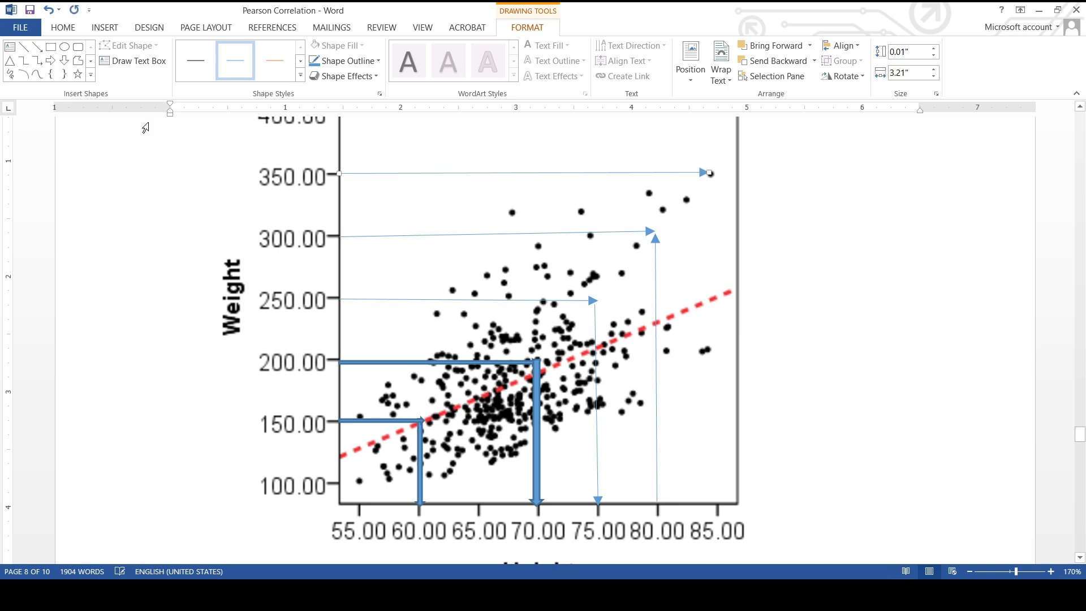
left_click(39, 48)
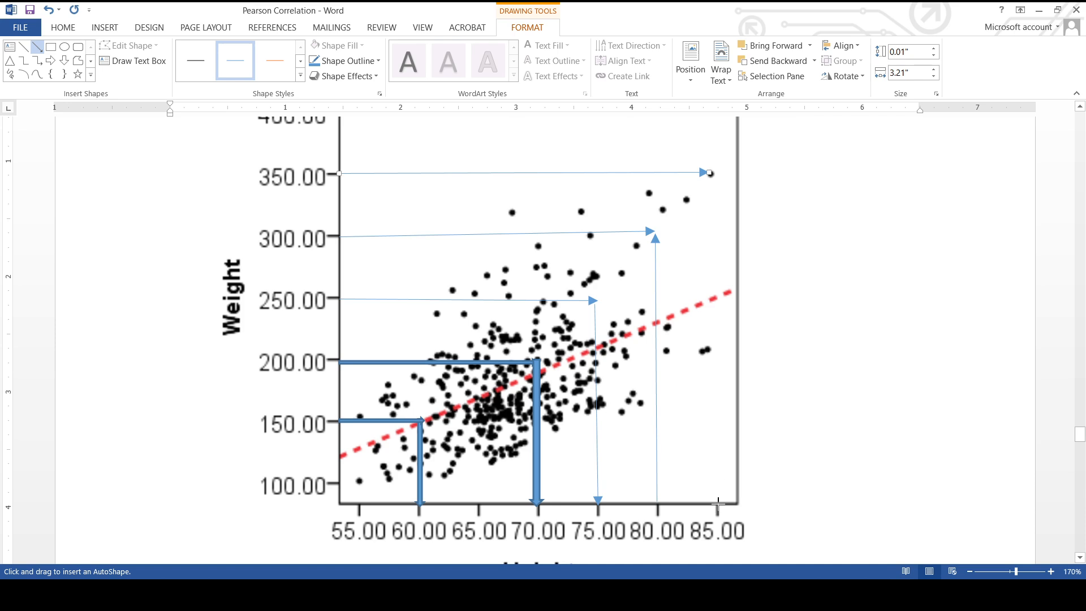
left_click_drag(718, 503, 718, 170)
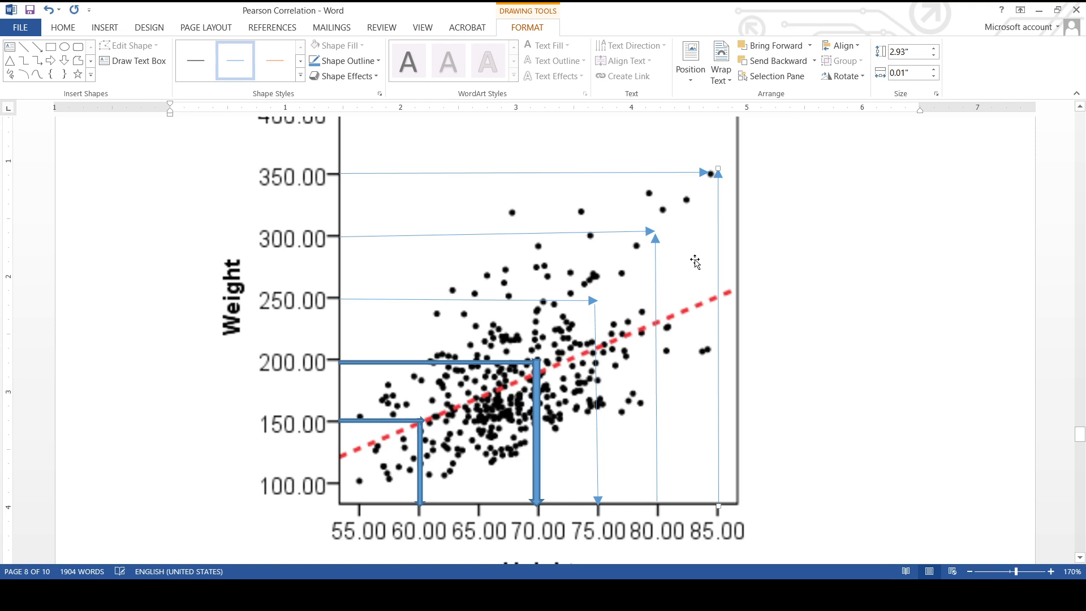
Examine the arrow pairs on the scatterplot against the Weight and Height axes, the dashed fit line and the R² Linear label.
scroll(794, 341, "down", 2)
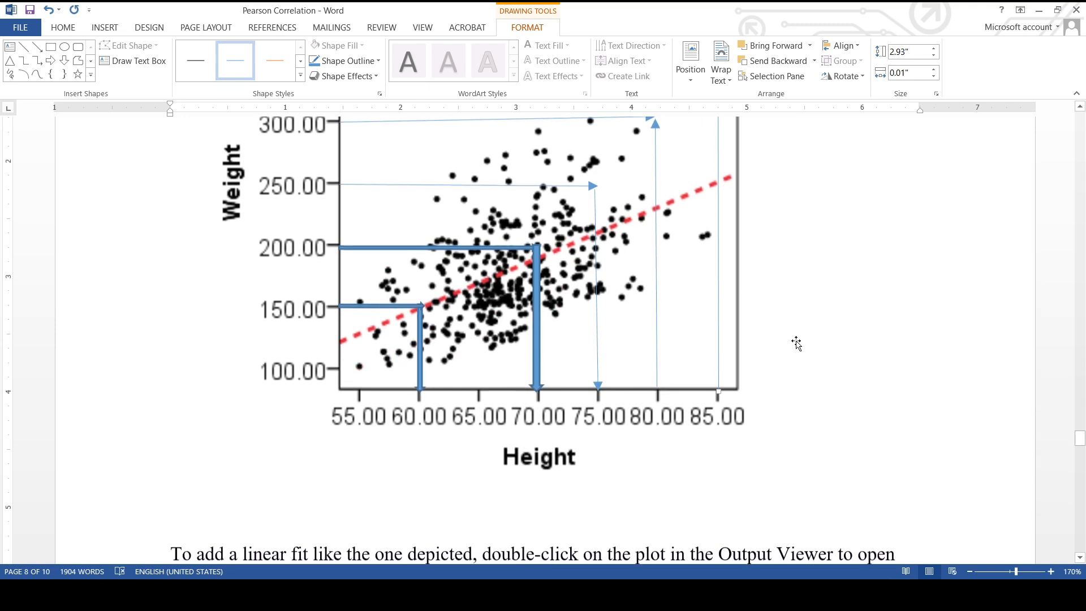
scroll(794, 342, "up", 1)
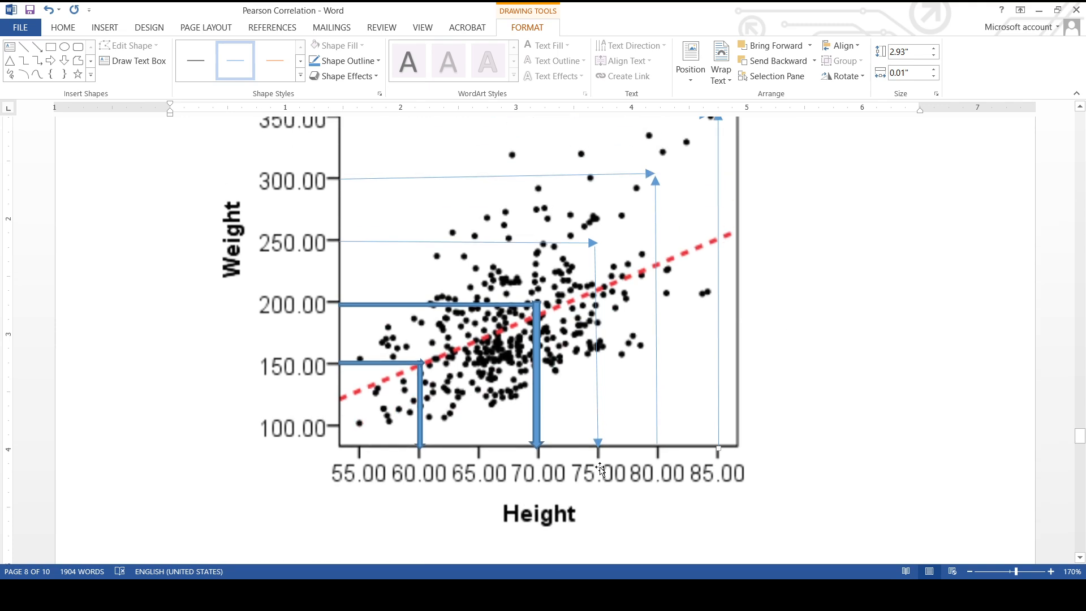
scroll(828, 409, "up", 1)
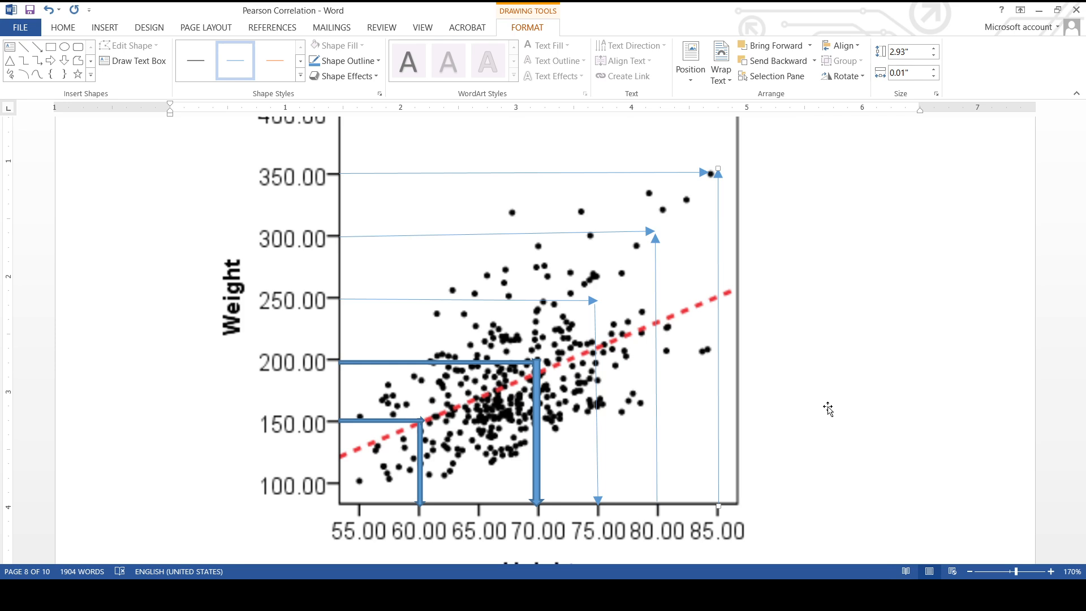
scroll(650, 405, "down", 3)
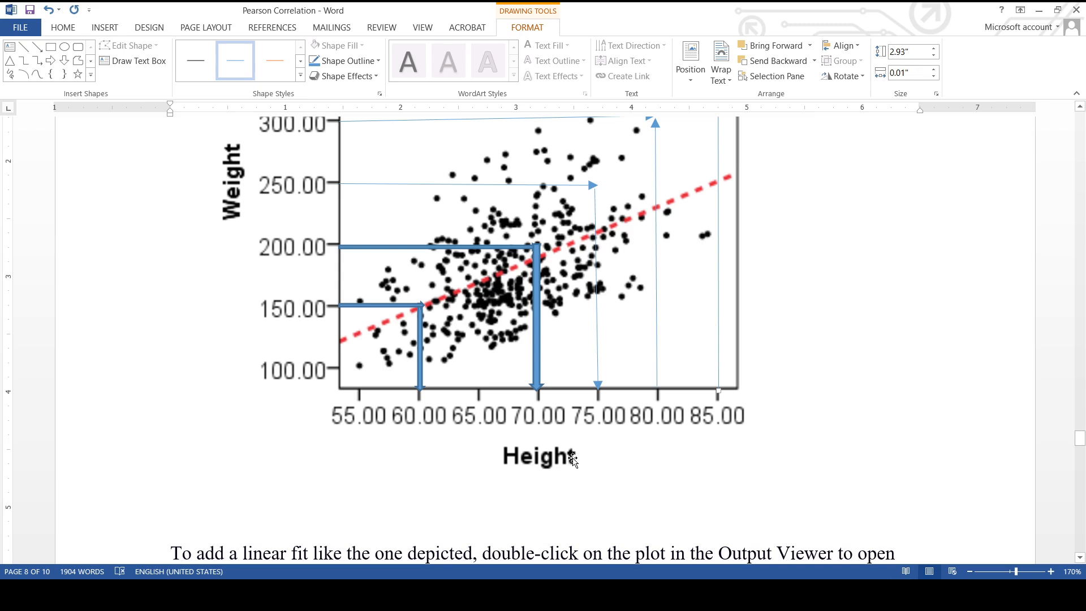
left_click(572, 460)
scroll(170, 378, "up", 5)
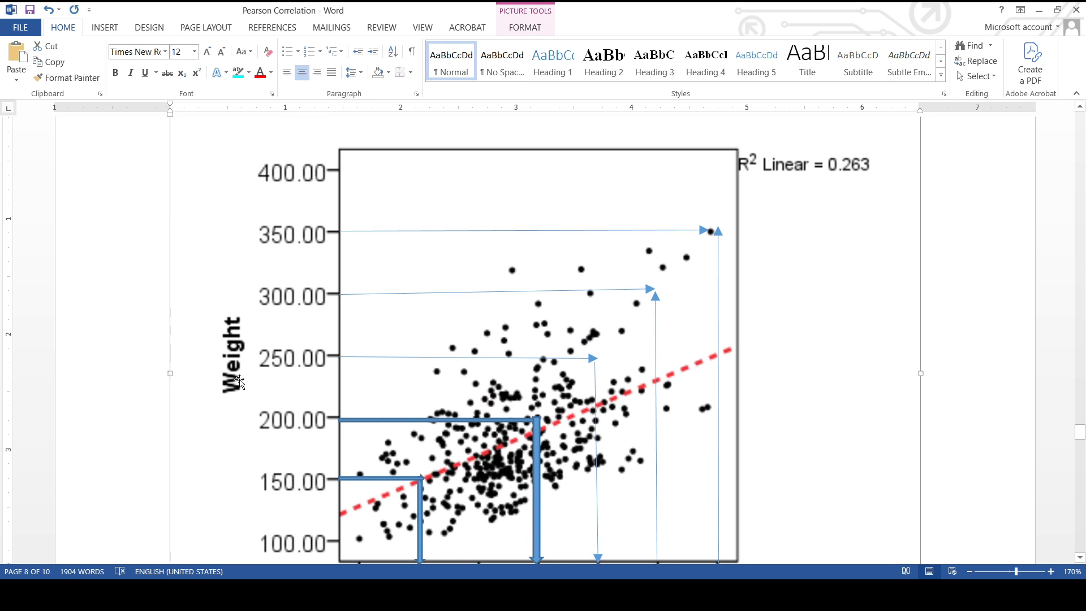
scroll(523, 357, "down", 5)
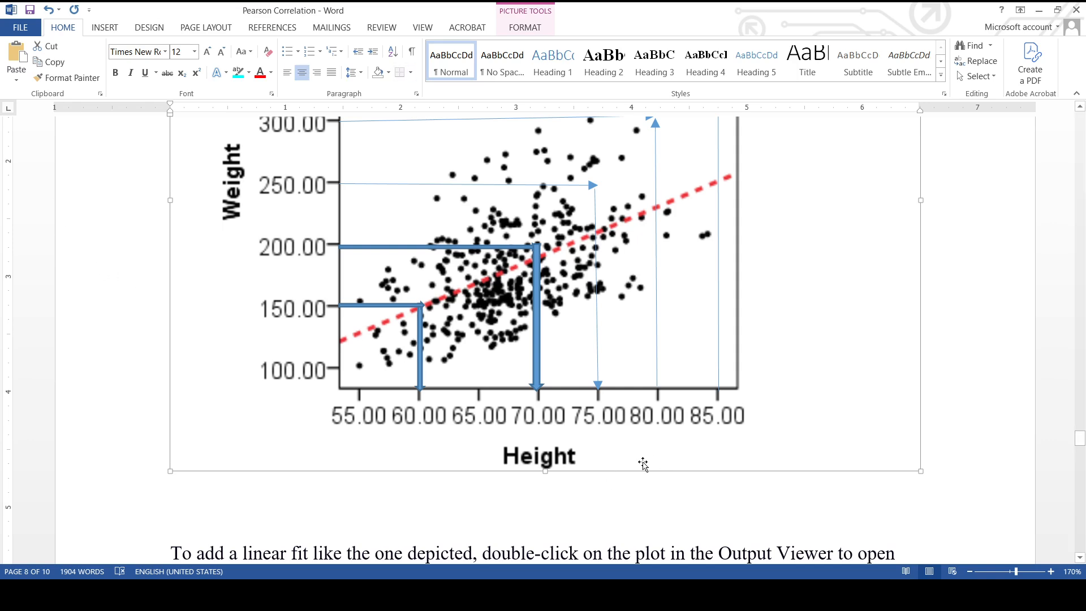
scroll(613, 420, "up", 2)
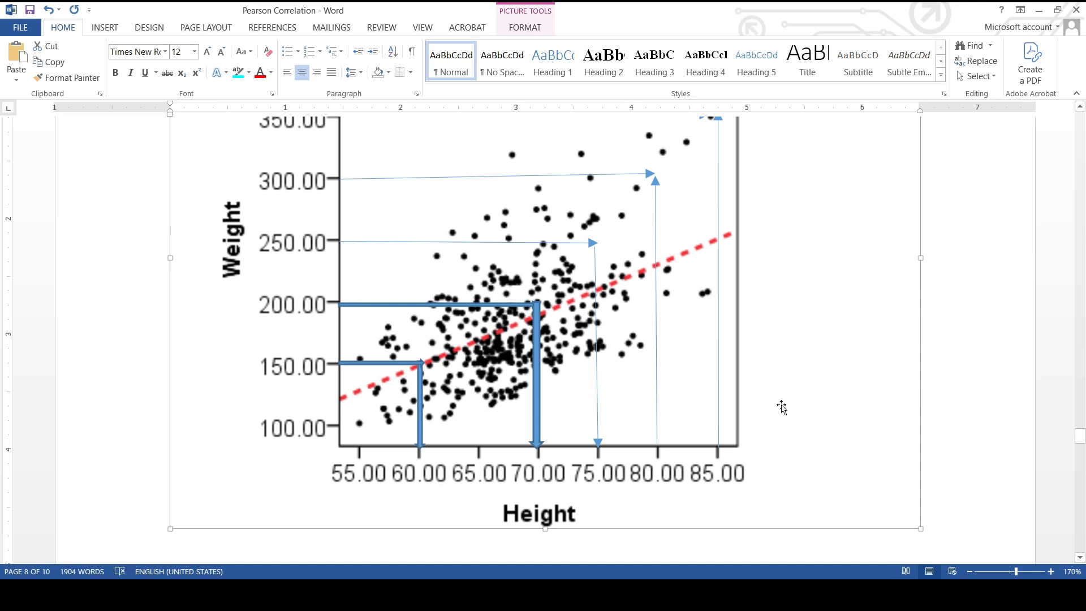
scroll(780, 406, "up", 1)
scroll(780, 406, "up", 2)
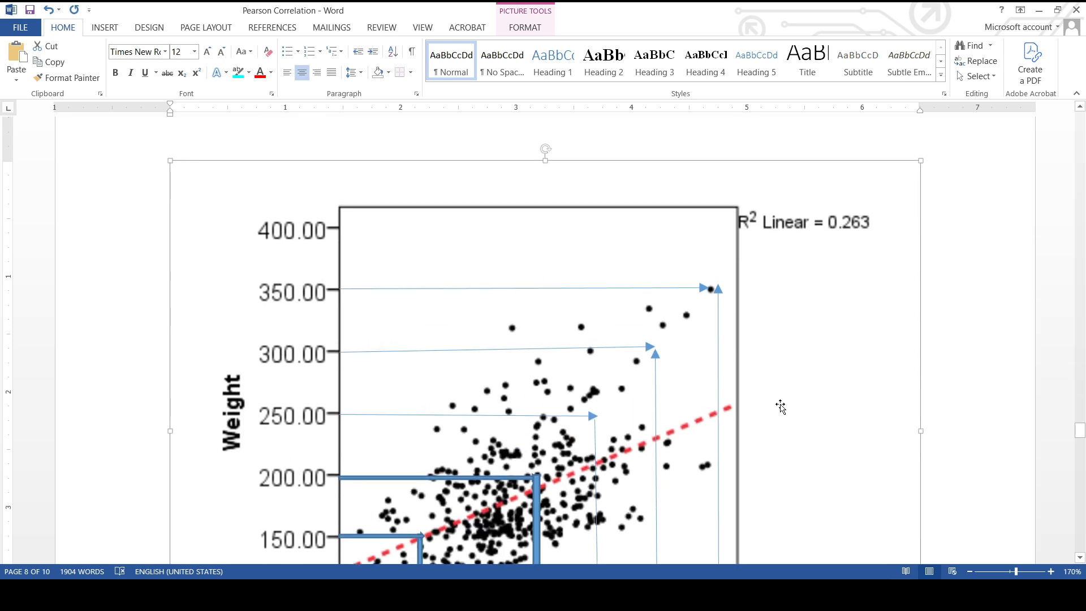
scroll(780, 406, "down", 2)
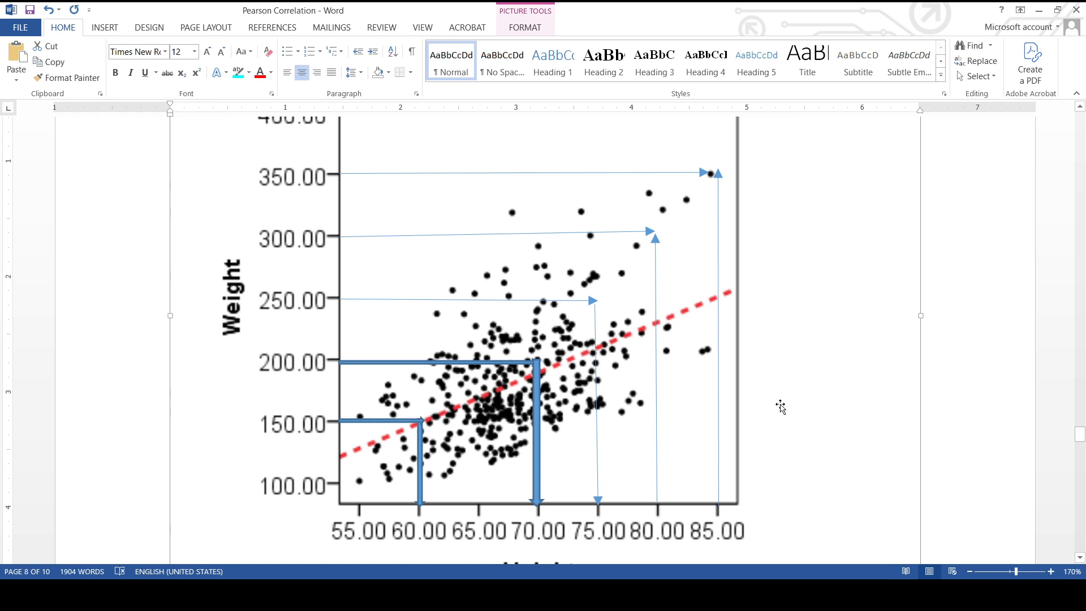
Save the Pearson Correlation document with the annotated scatterplot.
left_click(30, 10)
scroll(700, 352, "down", 3)
scroll(700, 356, "up", 2)
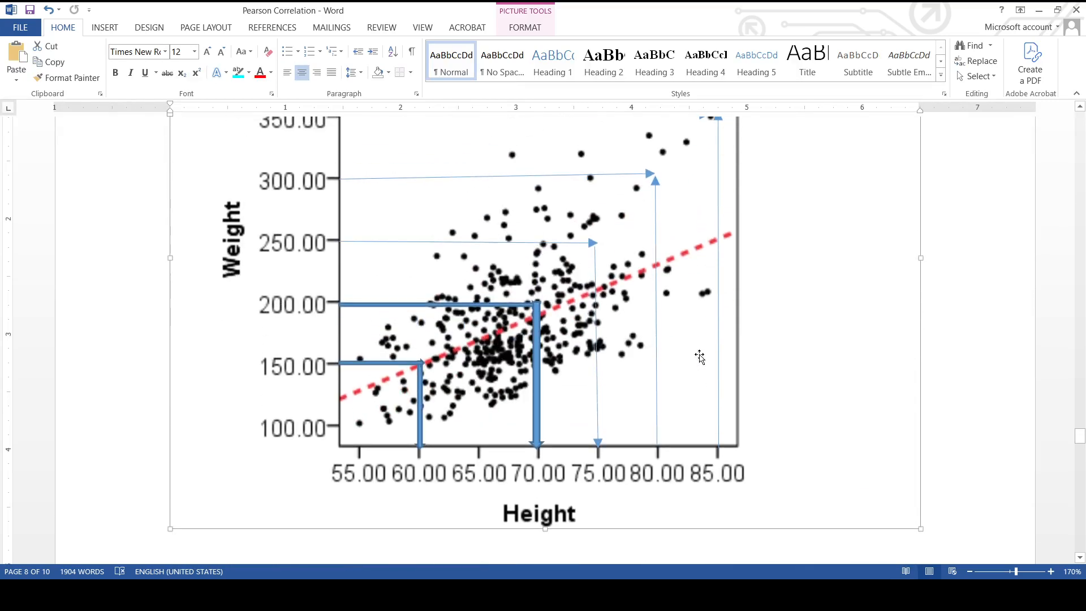
Look through the document from the annotated scatterplot to the Correlations output table and back to the Weight and Height arrow pairs.
scroll(701, 354, "up", 1)
scroll(701, 355, "down", 1)
scroll(701, 354, "up", 1)
scroll(701, 354, "down", 9)
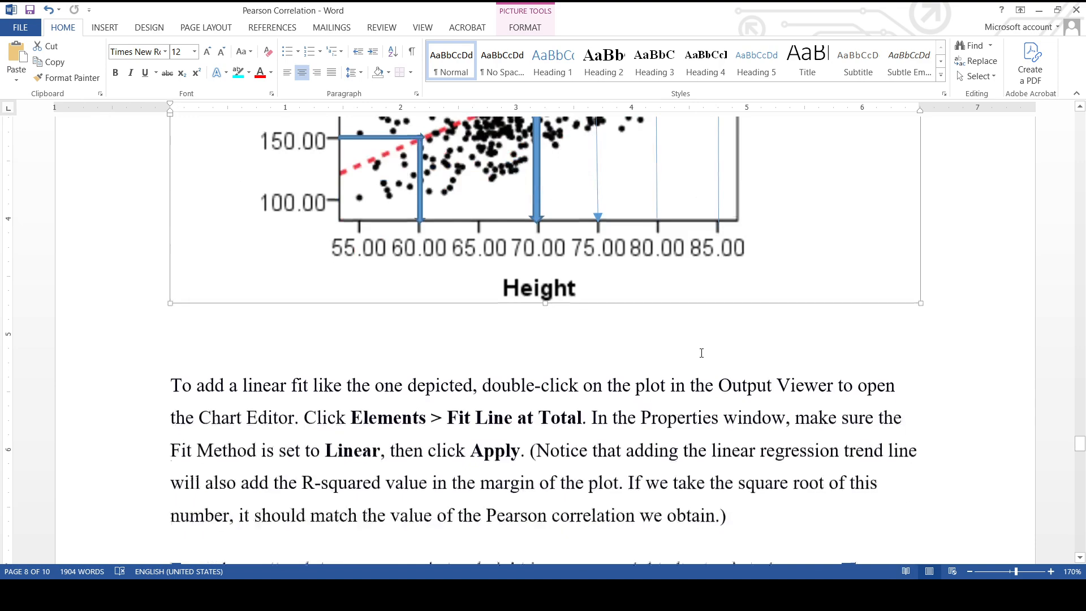
scroll(701, 353, "down", 12)
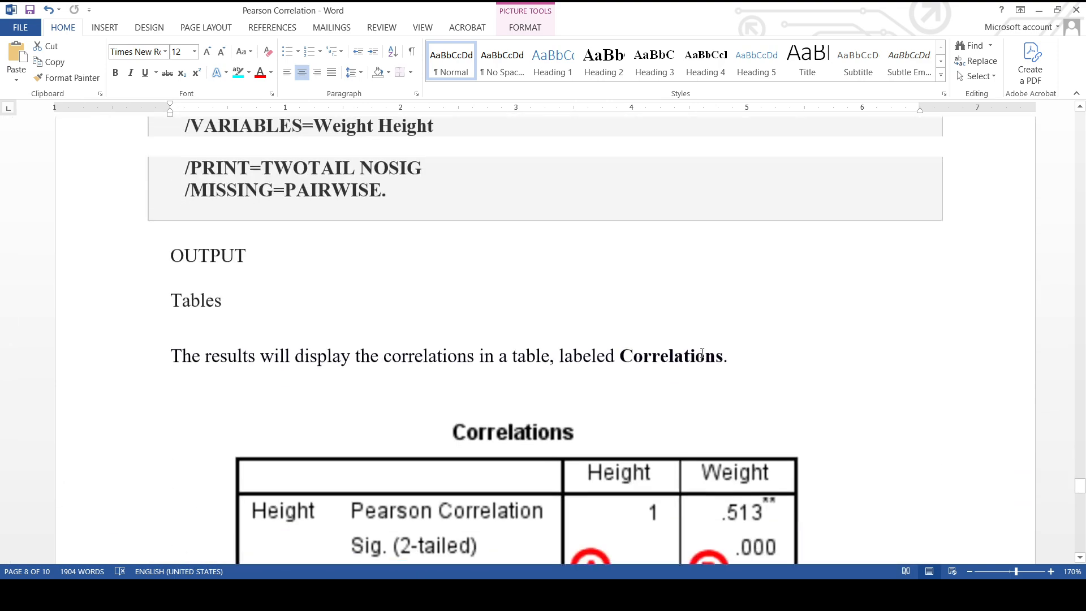
scroll(702, 355, "down", 5)
scroll(702, 353, "up", 20)
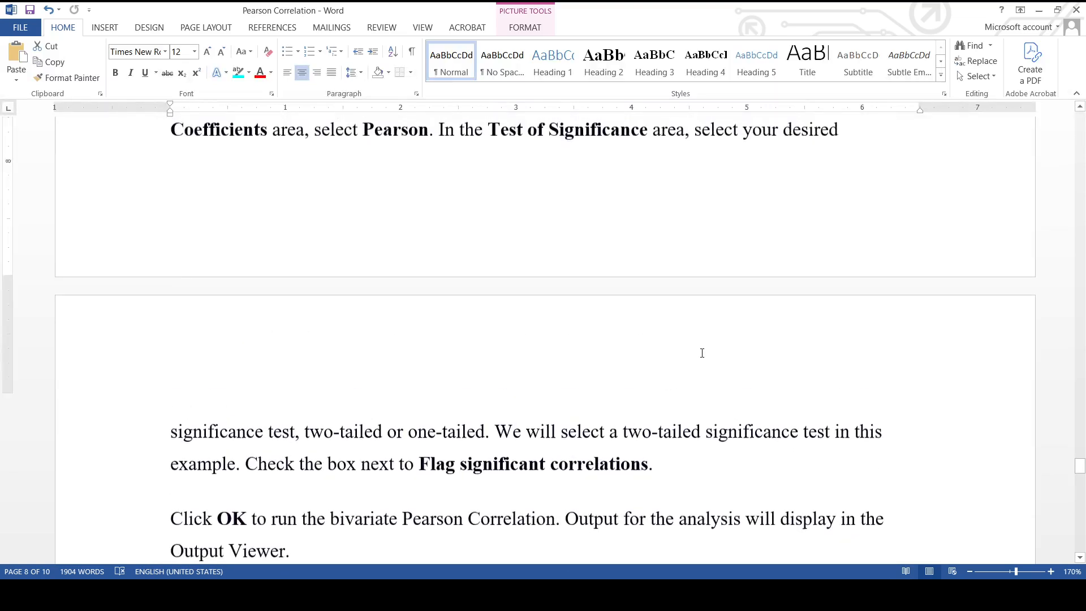
scroll(702, 354, "up", 10)
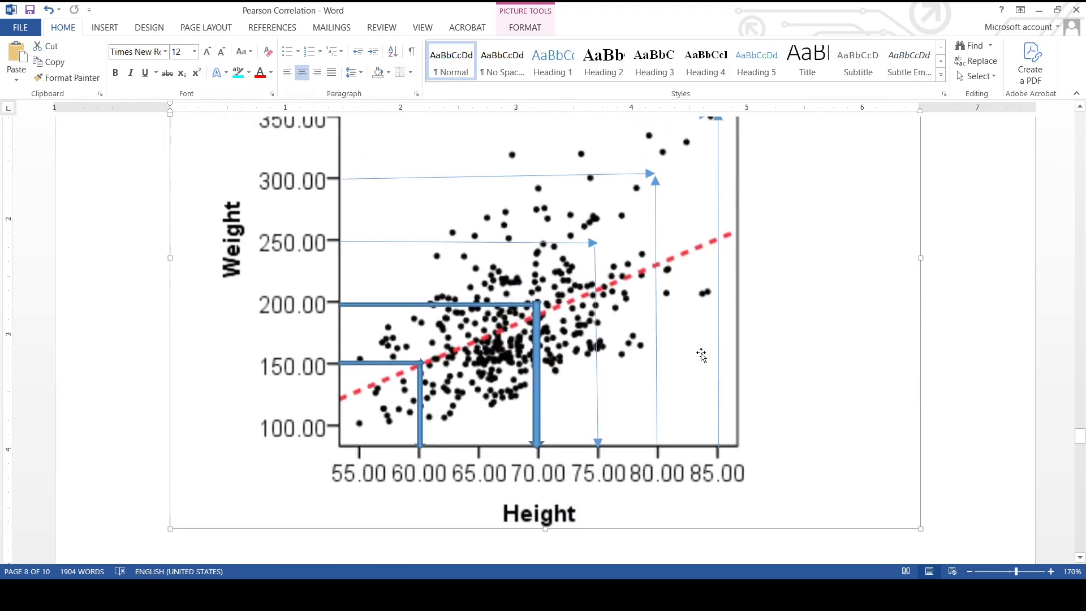
scroll(702, 354, "down", 2)
scroll(772, 386, "up", 1)
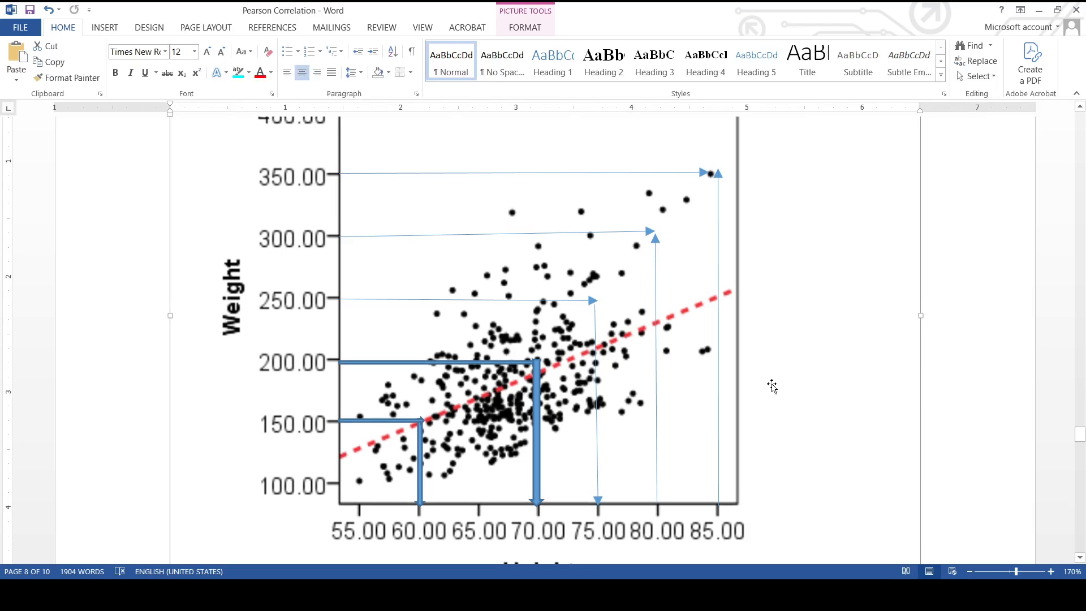
scroll(772, 387, "down", 1)
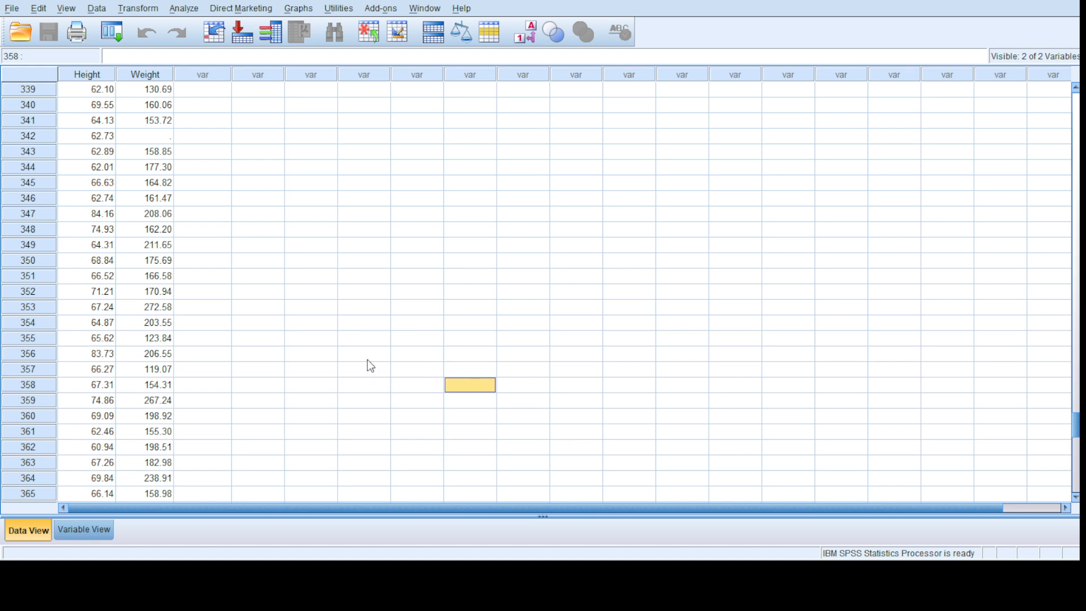
Examine the definitions of the Height and Weight variables in the SPSS dataset.
scroll(195, 365, "up", 20)
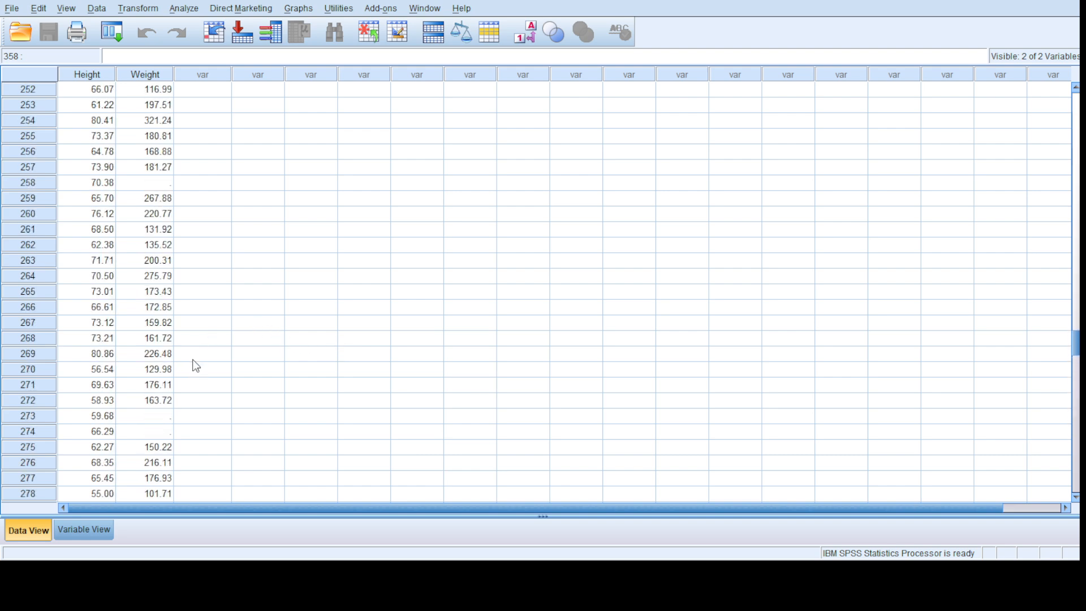
left_click(79, 532)
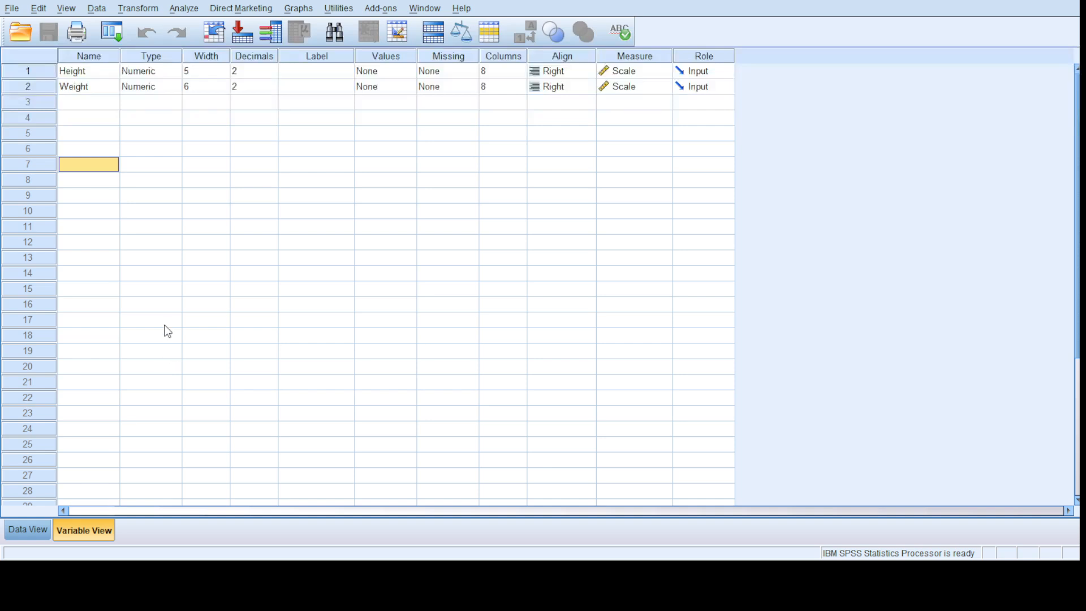
left_click(153, 226)
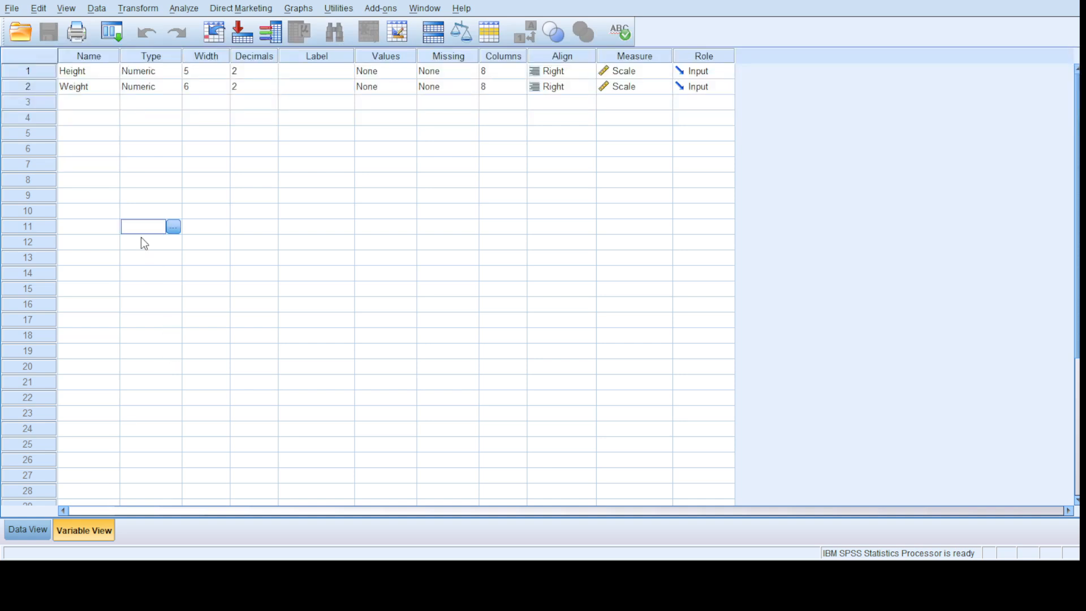
left_click(75, 73)
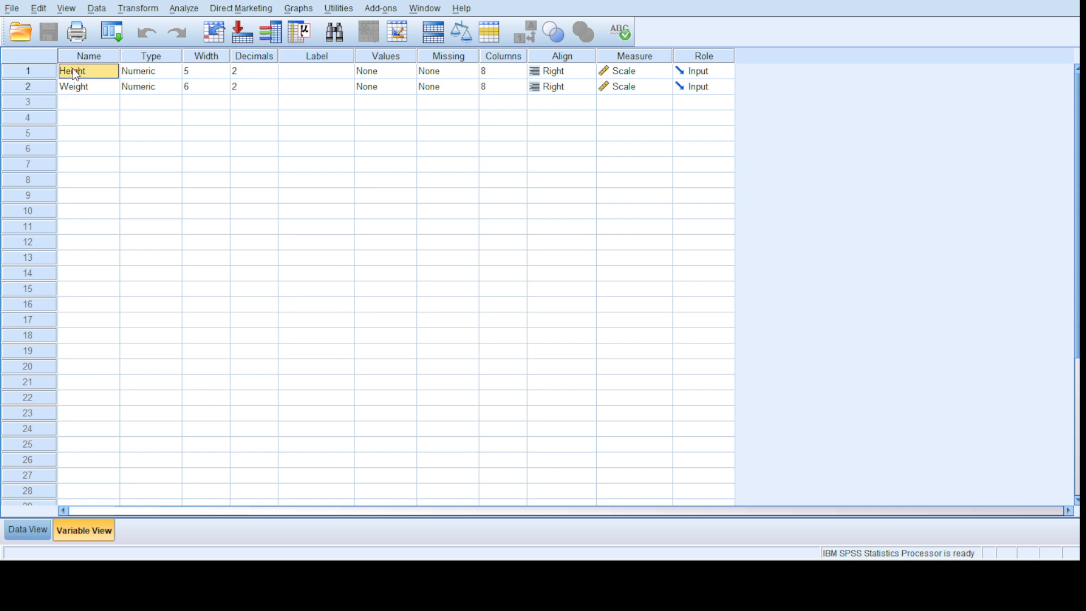
left_click(76, 90)
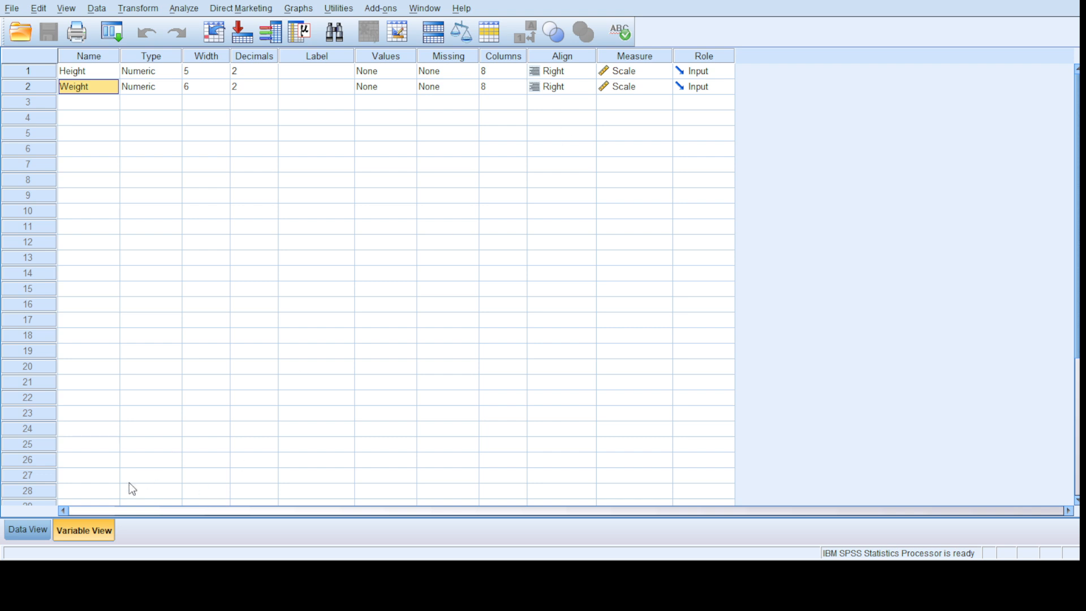
Go to the end of the Height and Weight data and select the row of the last case, 383.
left_click(22, 530)
scroll(158, 351, "down", 8)
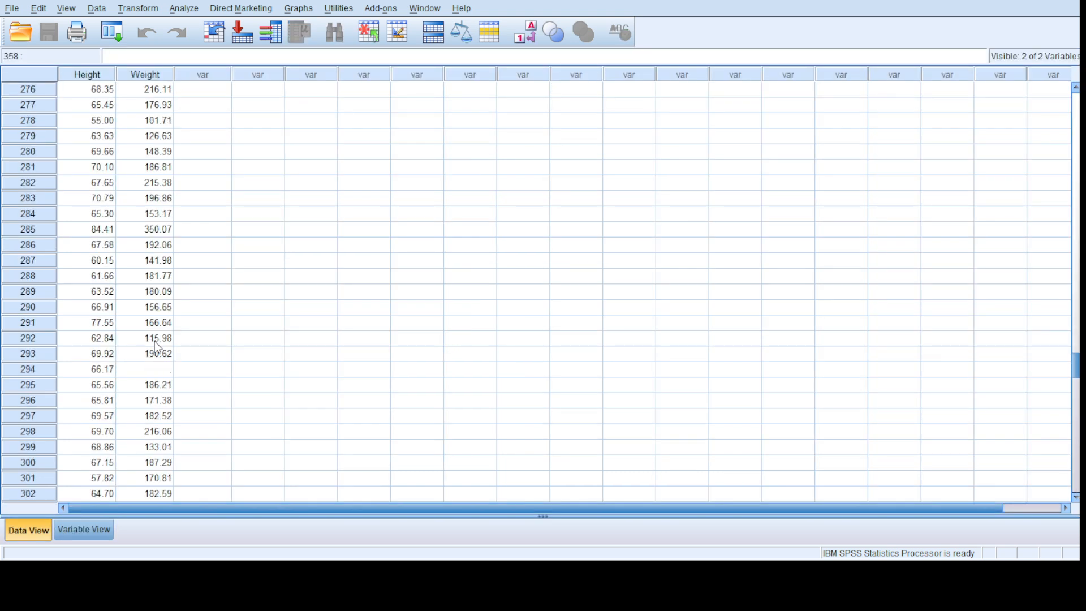
scroll(158, 346, "down", 20)
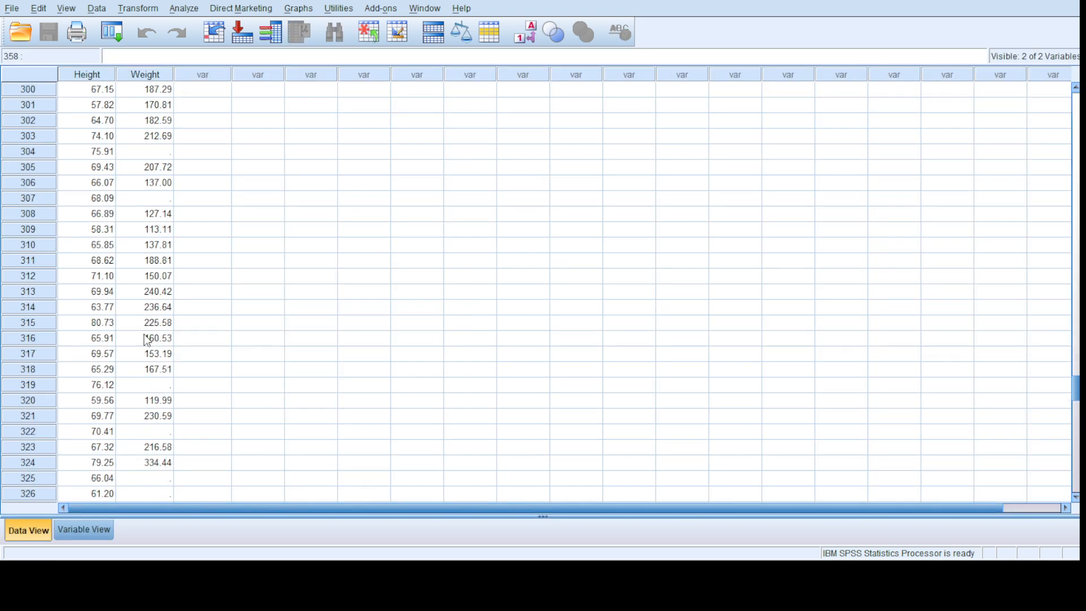
left_click(275, 313)
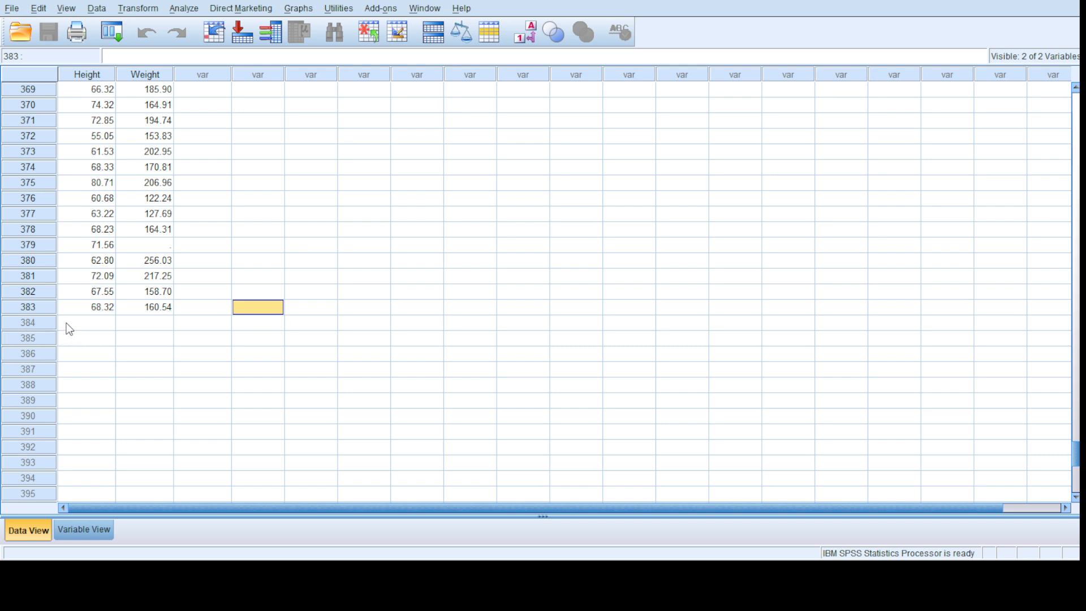
left_click(14, 312)
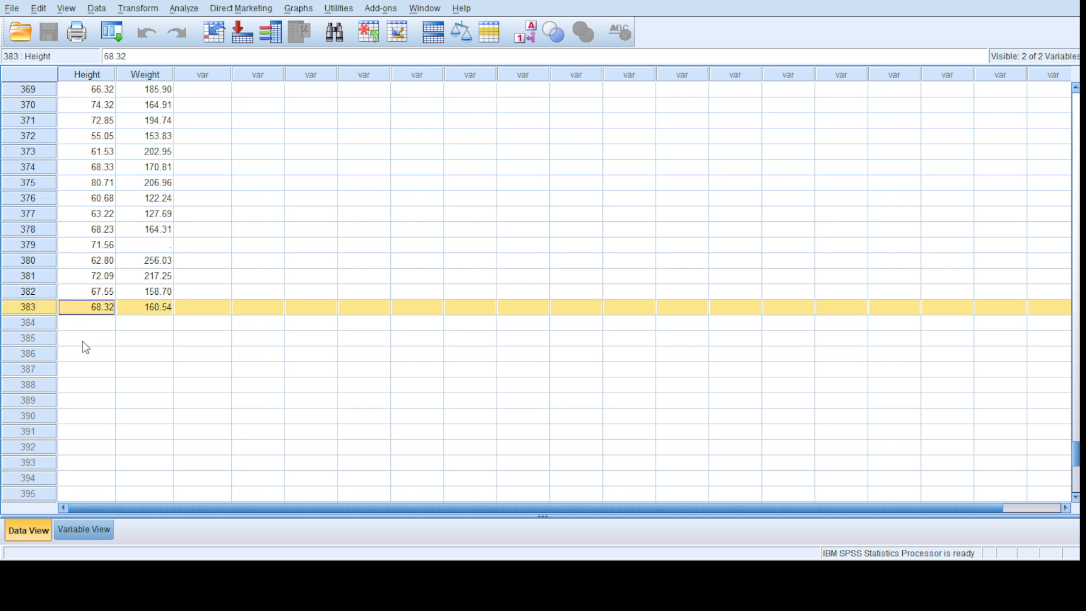
left_click(64, 370)
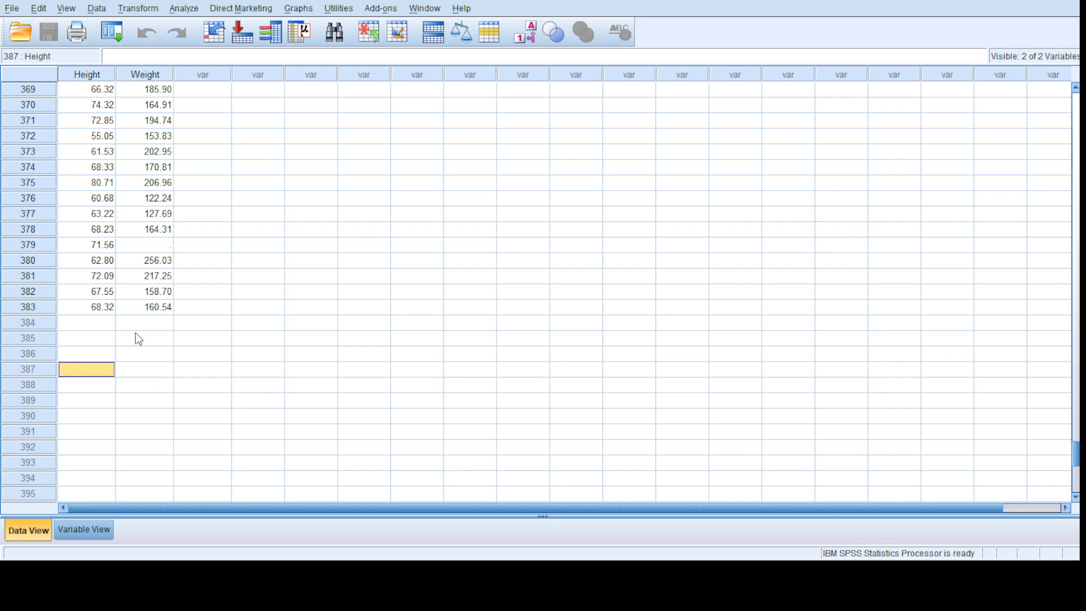
Examine the Height and Weight values of the final cases down to the first empty row, 384.
scroll(148, 331, "up", 2)
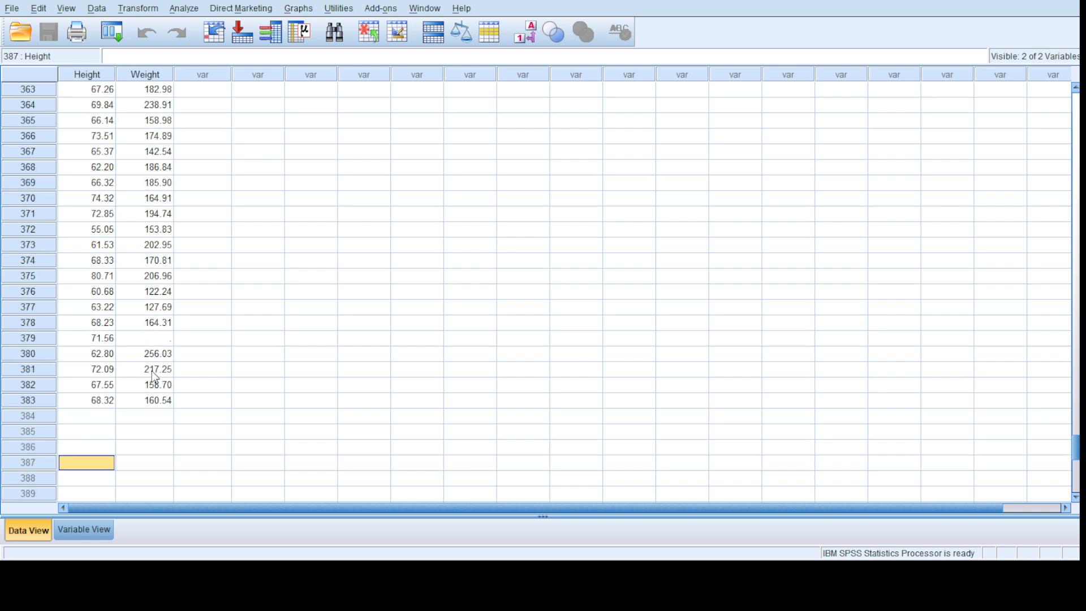
scroll(153, 378, "up", 1)
scroll(153, 378, "up", 1)
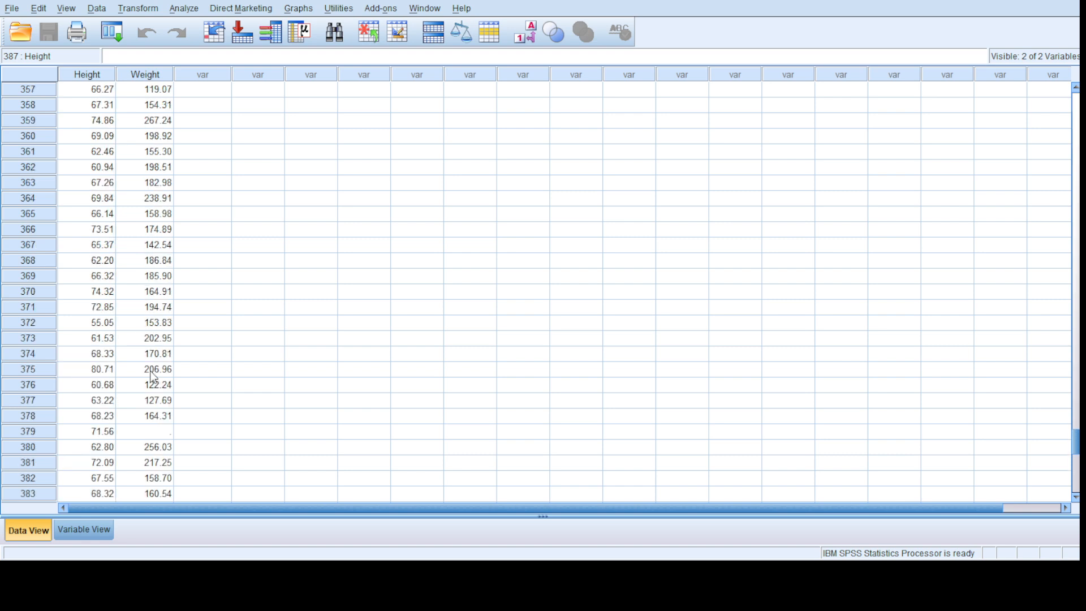
scroll(153, 377, "down", 3)
scroll(153, 377, "up", 1)
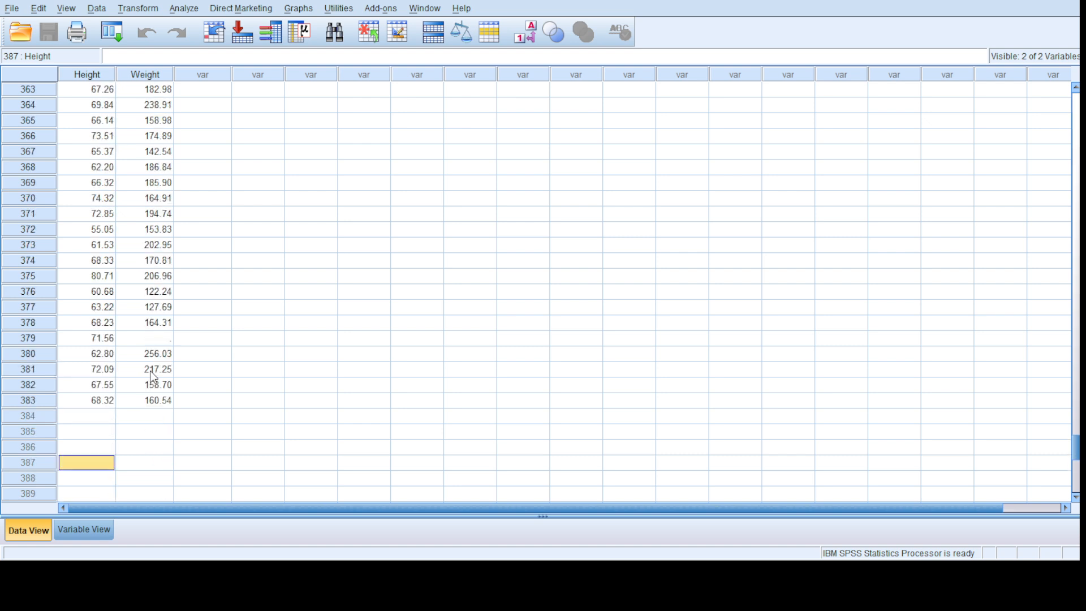
left_click(93, 416)
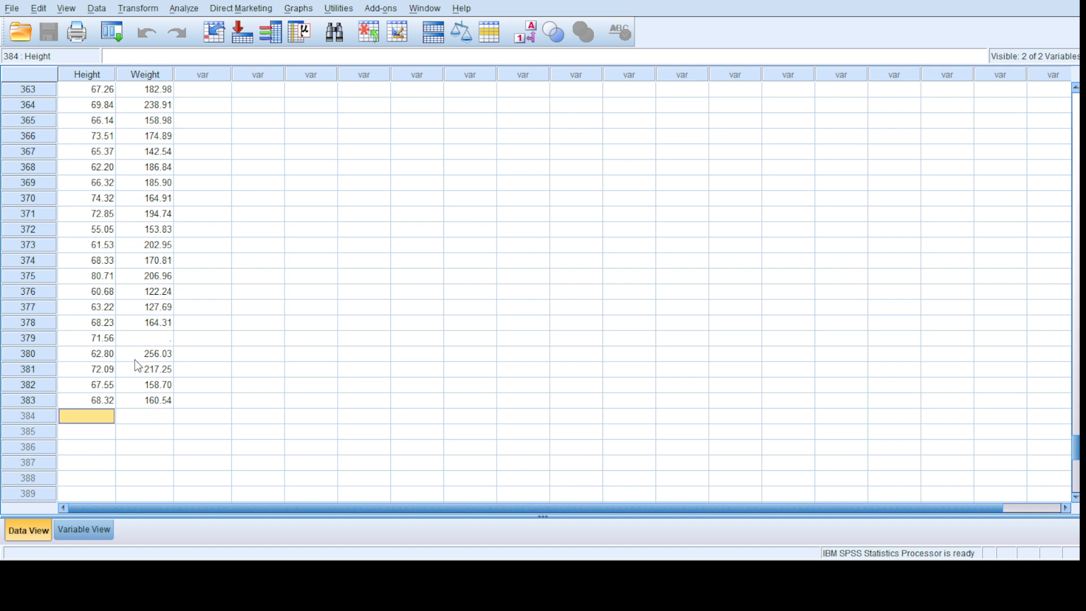
Review the Height and Weight values from the final cases back up to case 1, looking for missing entries.
scroll(160, 372, "up", 13)
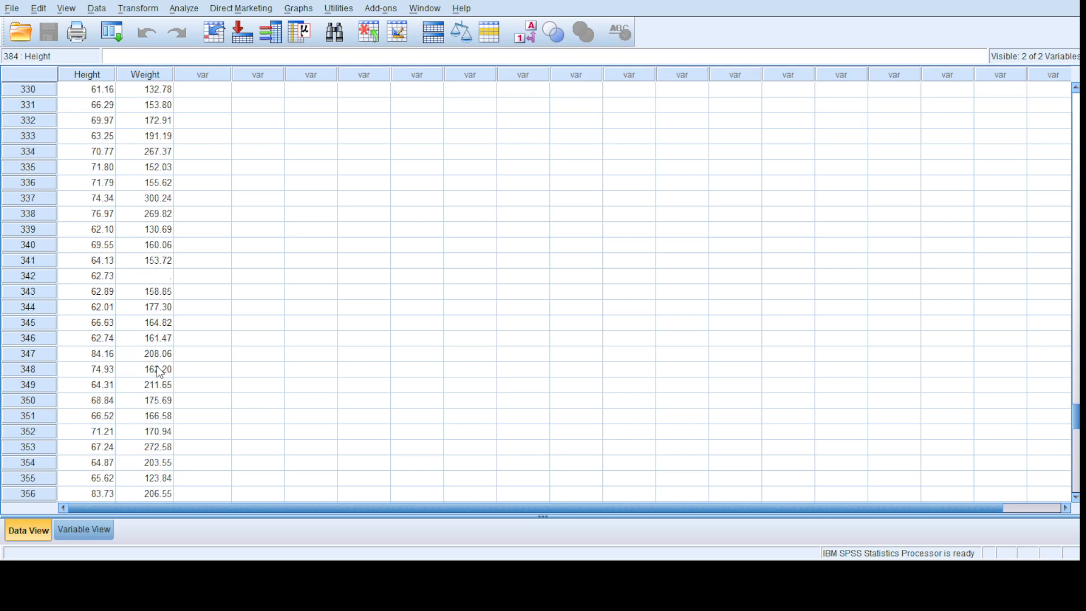
scroll(160, 371, "up", 10)
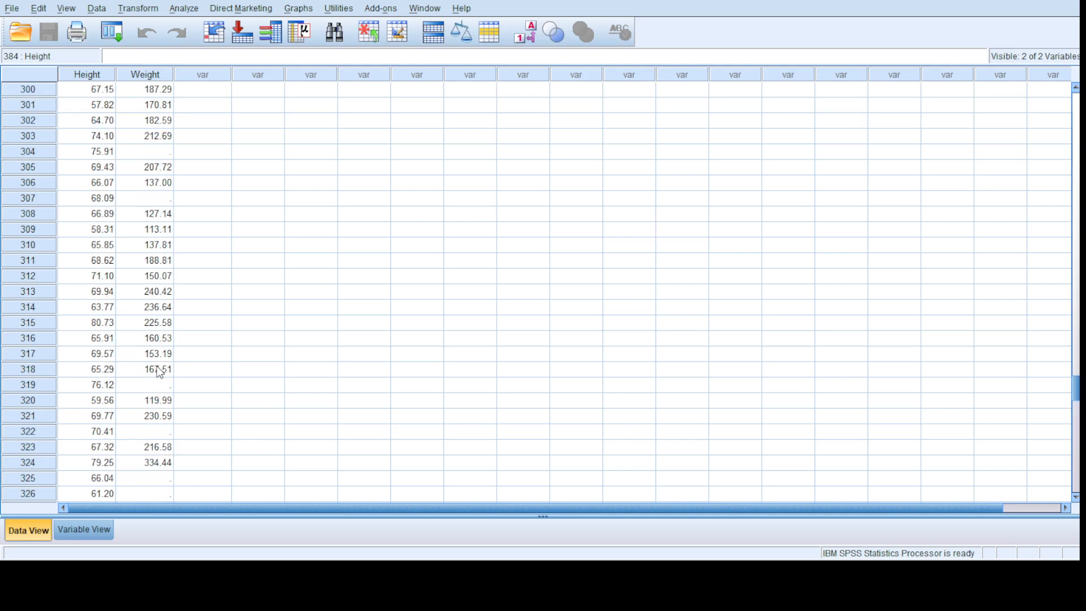
scroll(160, 371, "up", 13)
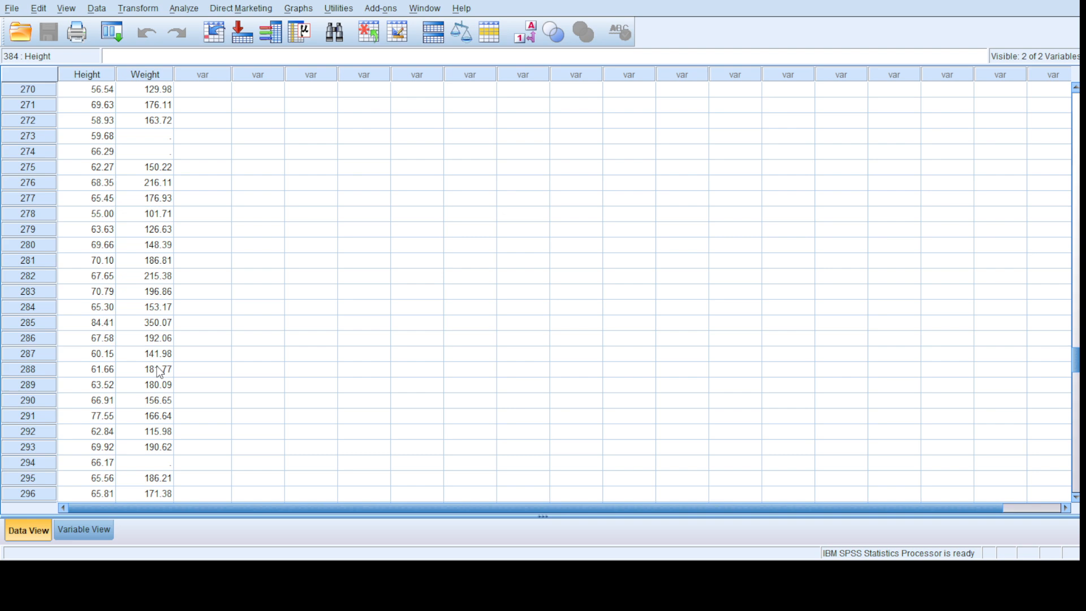
scroll(160, 372, "up", 15)
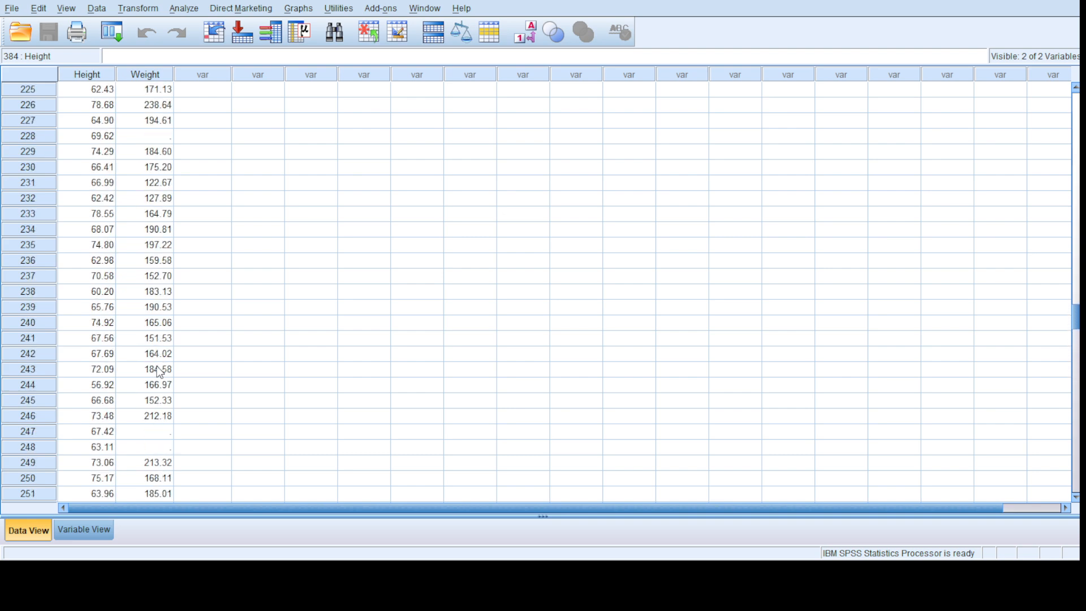
scroll(159, 372, "up", 18)
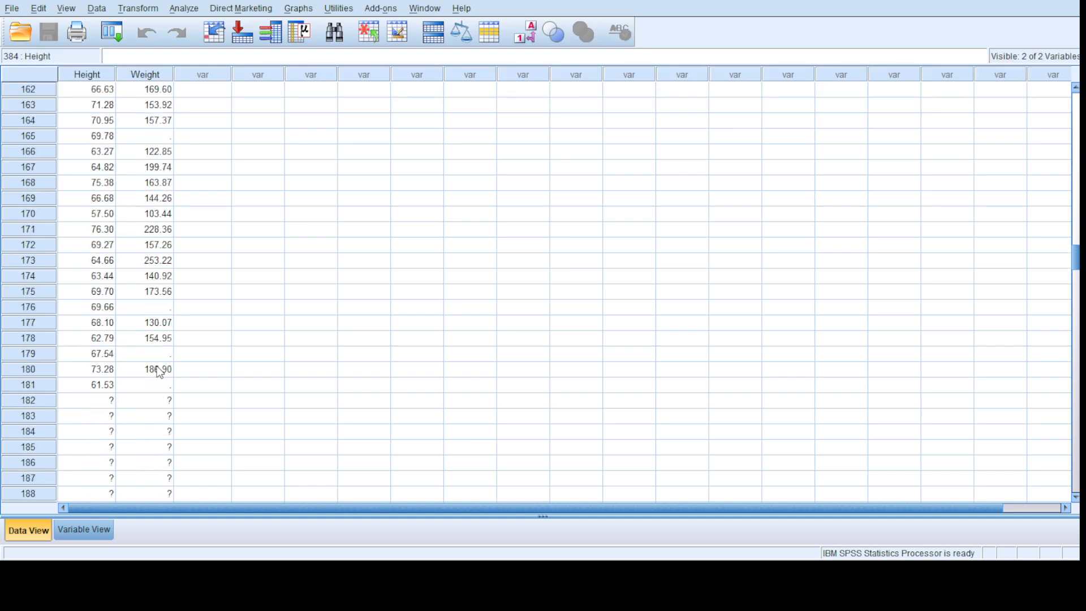
scroll(160, 372, "up", 15)
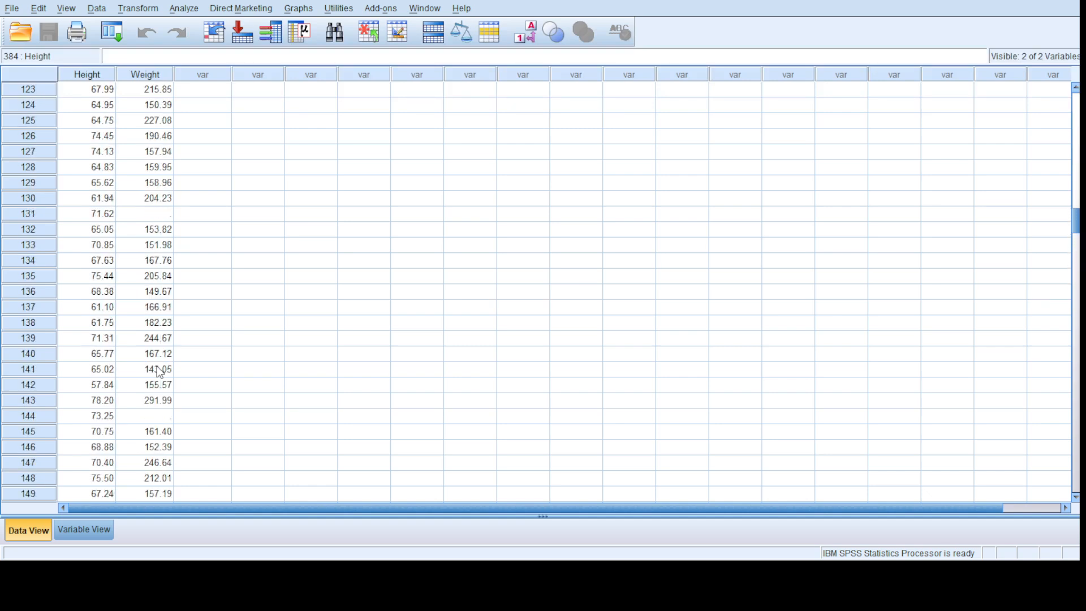
scroll(159, 370, "up", 12)
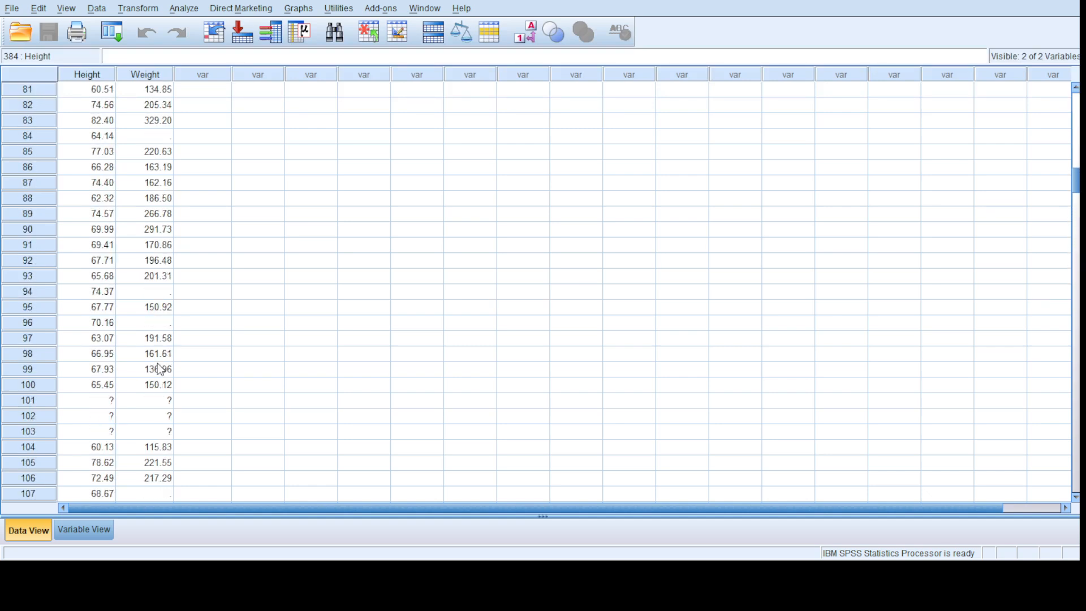
scroll(160, 370, "up", 12)
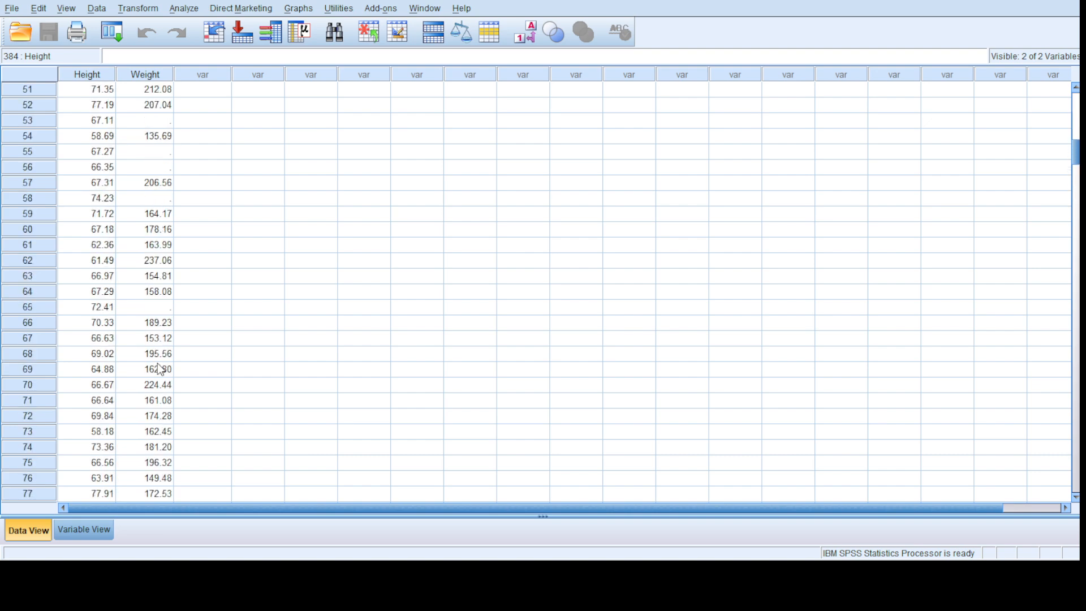
scroll(160, 371, "up", 10)
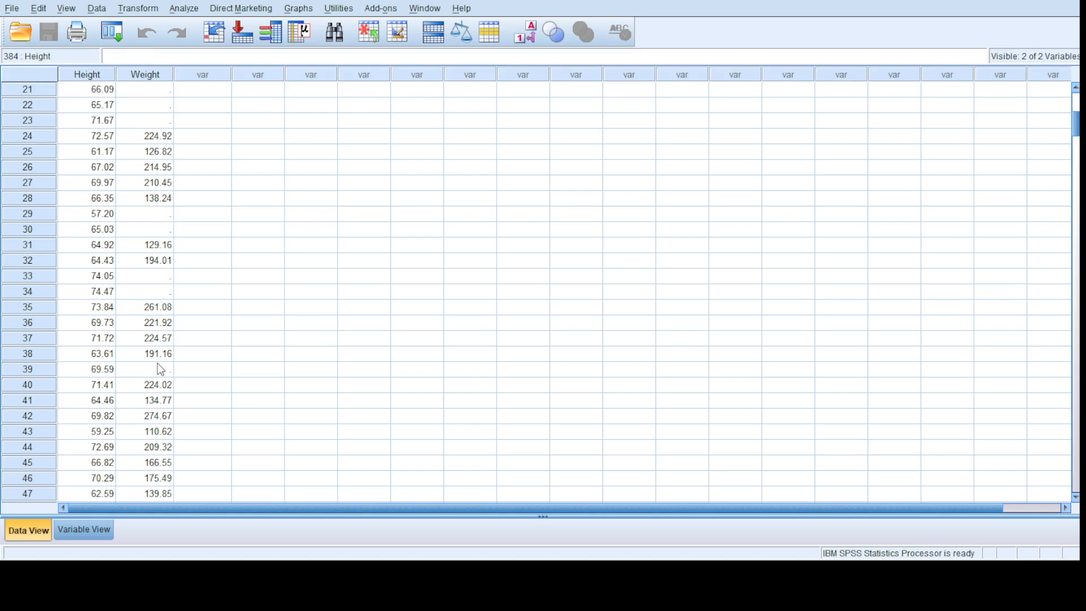
scroll(159, 371, "up", 3)
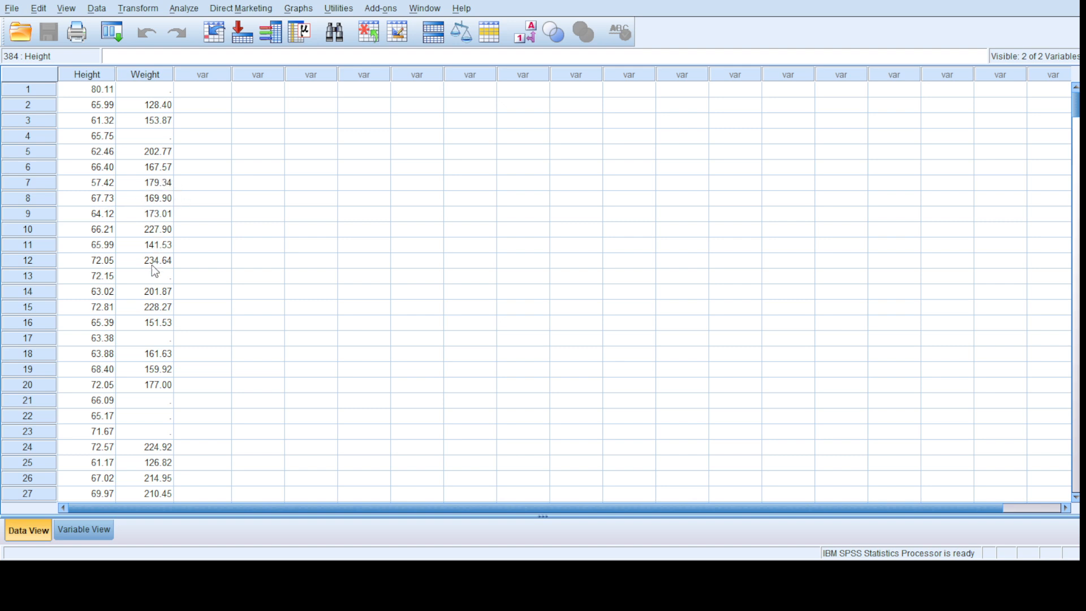
Point out the missing Weight cells in cases 1, 4, 13, 17, 21, 22 and 23, and select the complete row of case 5.
scroll(155, 330, "down", 5)
scroll(155, 331, "up", 5)
left_click(152, 276)
left_click(155, 139)
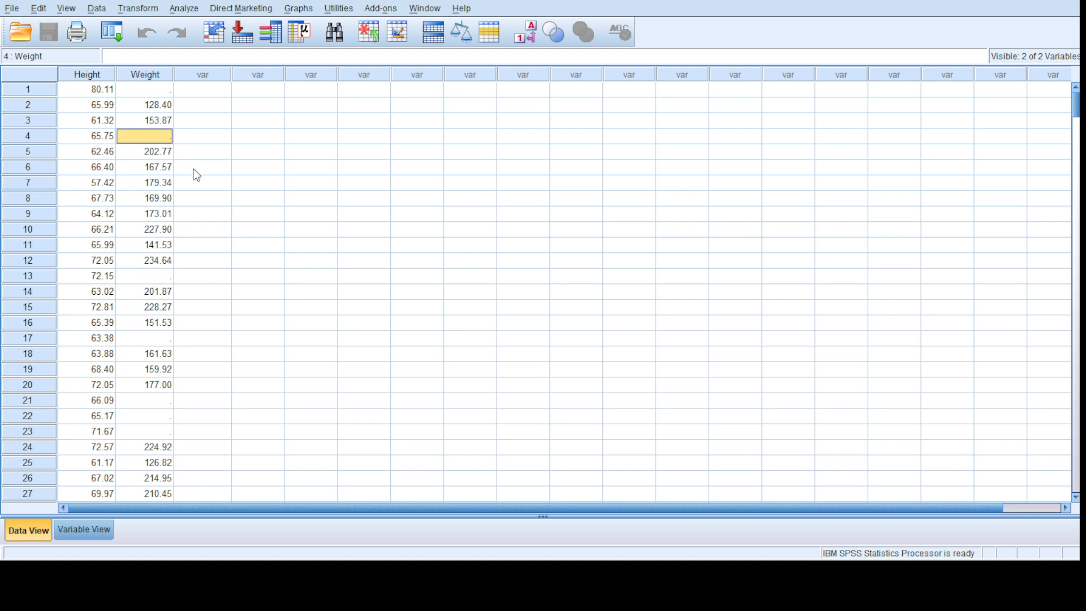
left_click(154, 89)
left_click(159, 140)
left_click(151, 274)
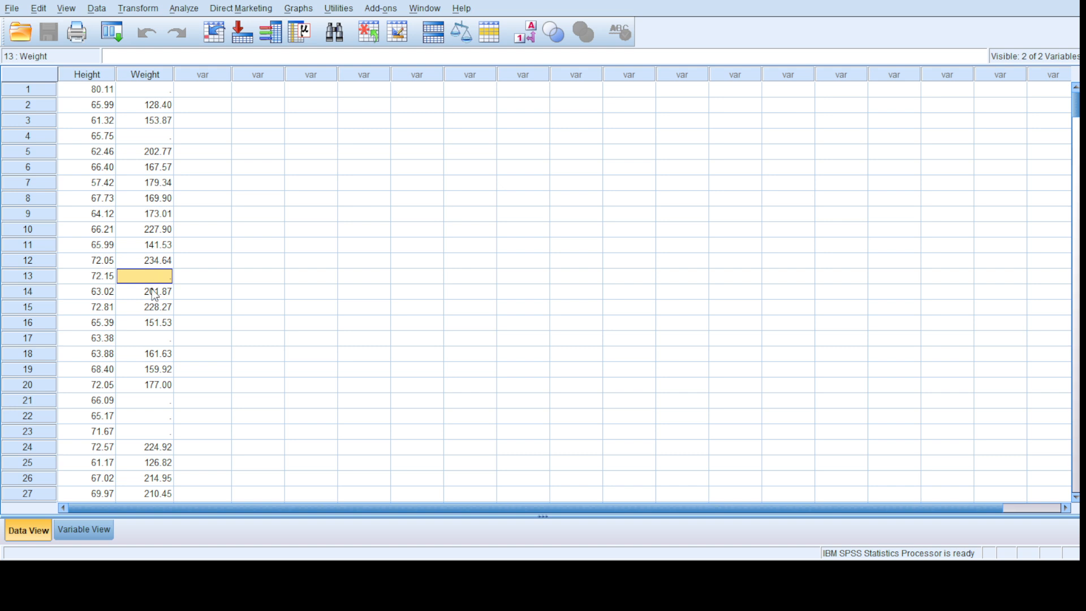
left_click(155, 337)
left_click(151, 401)
left_click(158, 416)
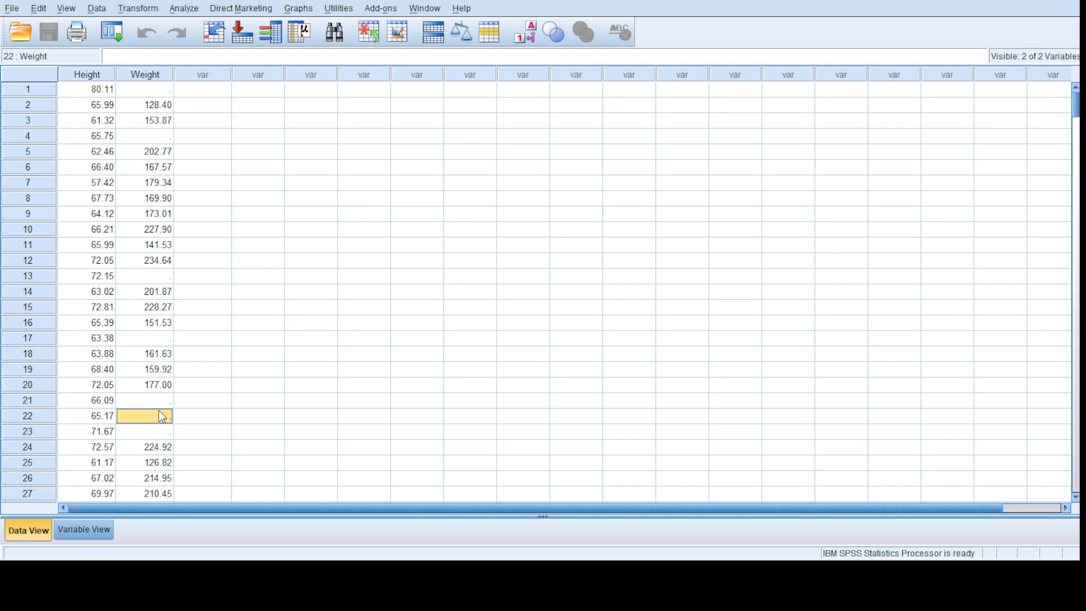
left_click(159, 434)
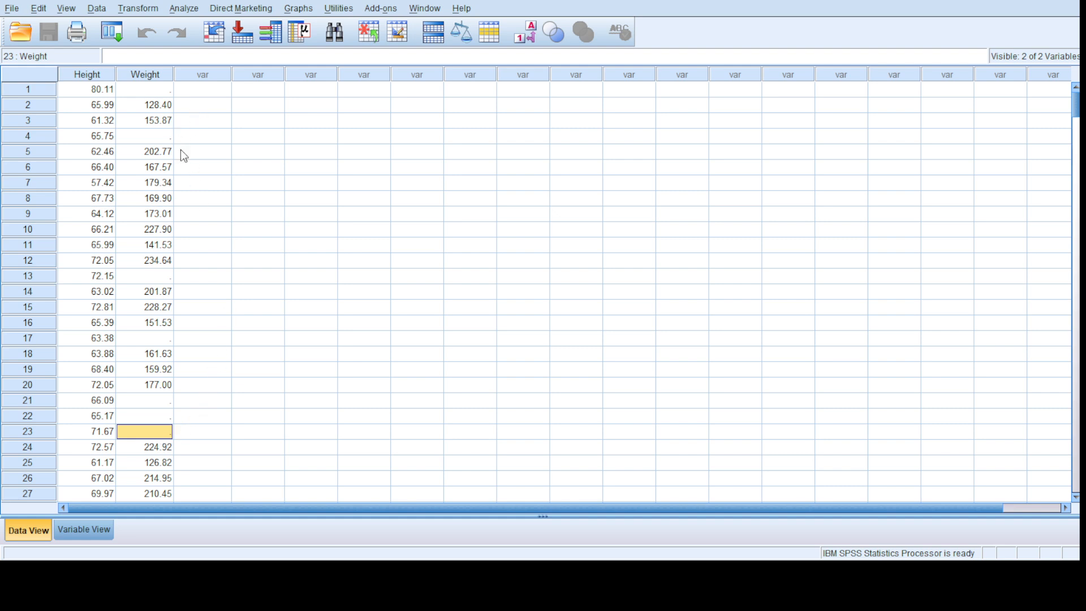
left_click(17, 152)
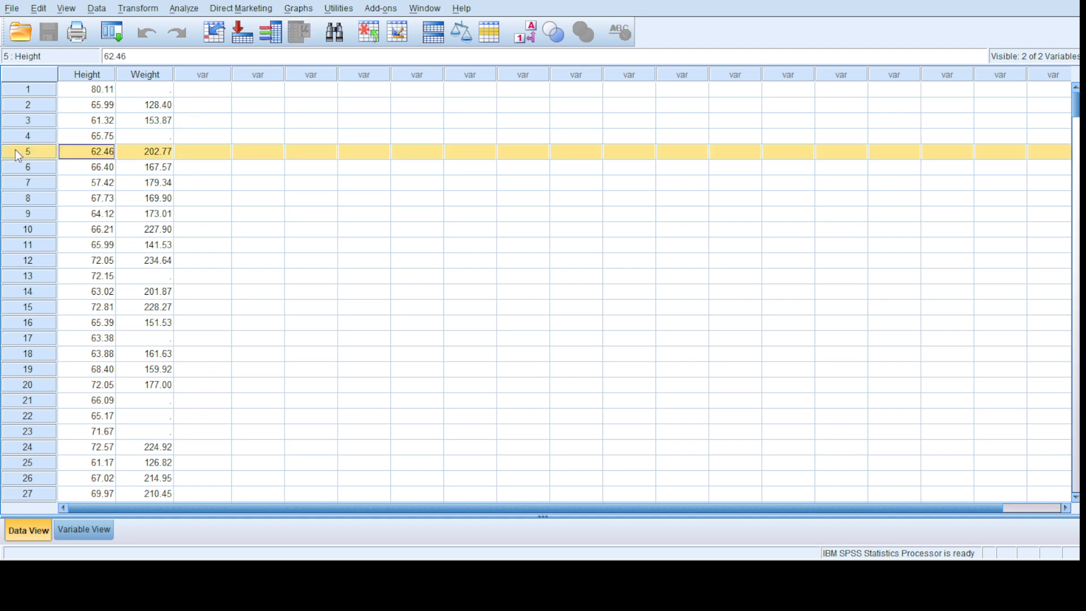
Point out case 5's Height and Weight values and the complete row of case 10 as valid pairs.
left_click(88, 156)
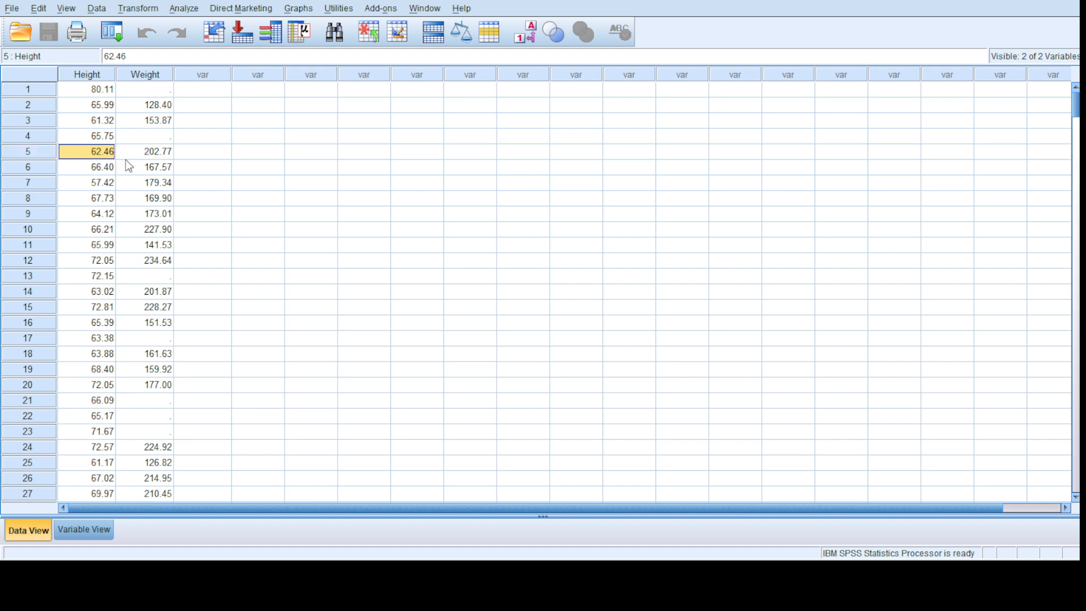
left_click(146, 151)
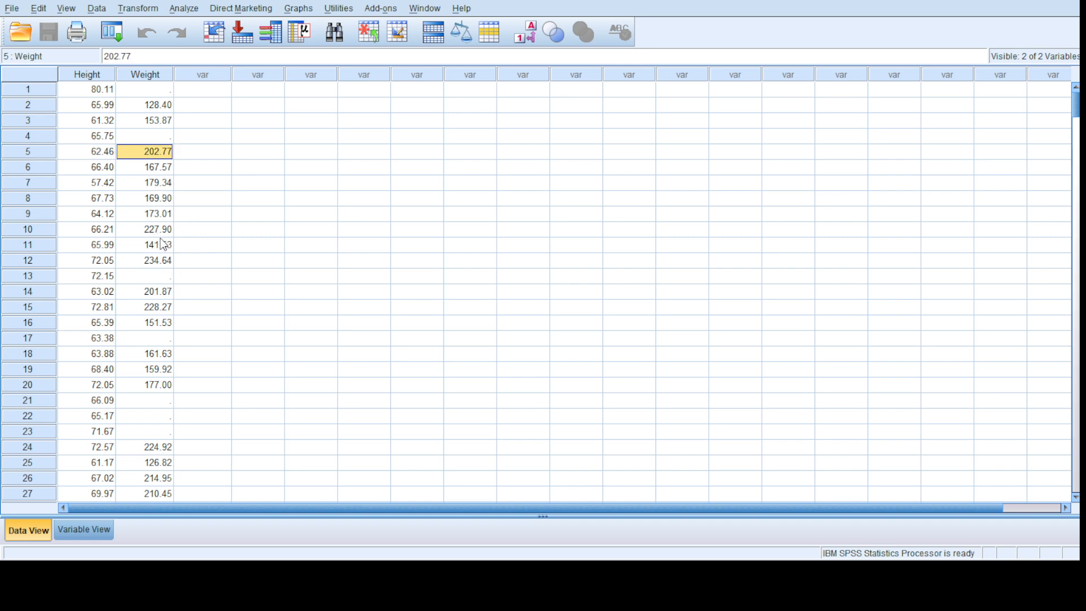
left_click(28, 229)
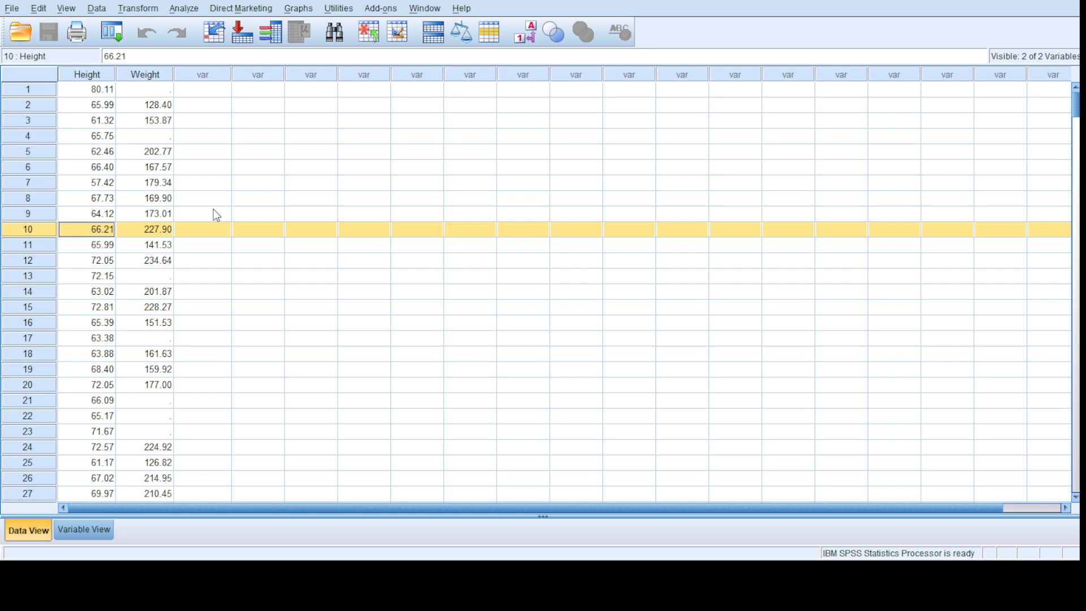
left_click(216, 169)
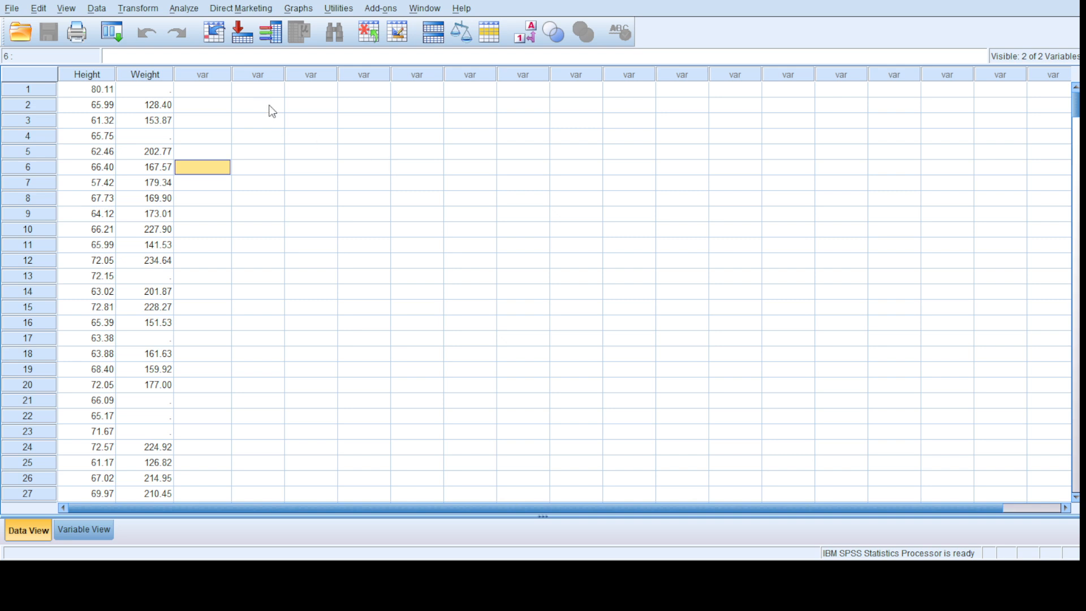
left_click(299, 9)
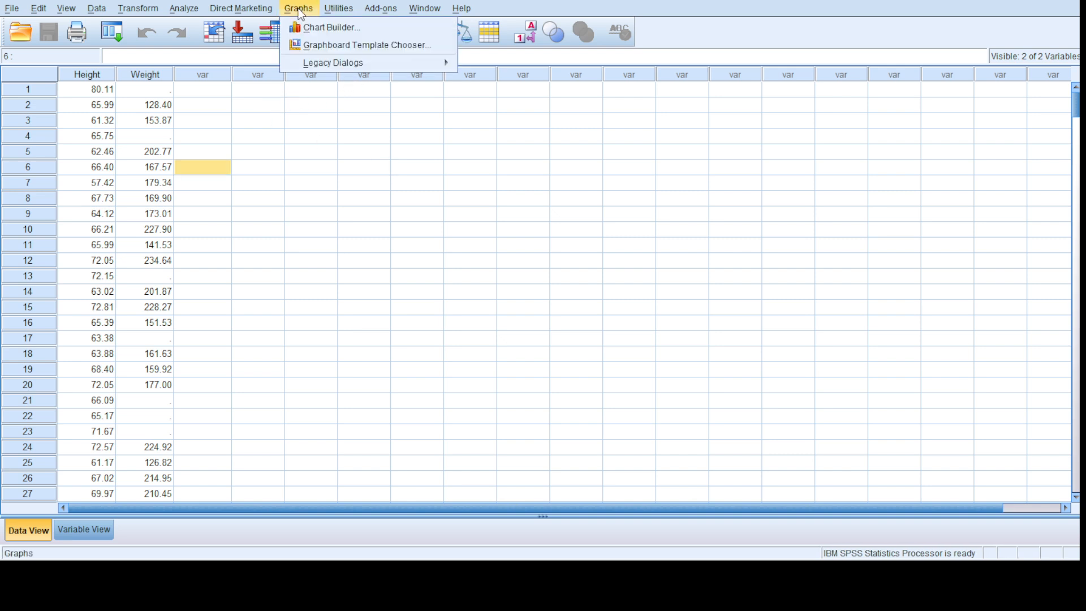
mouse_move(331, 67)
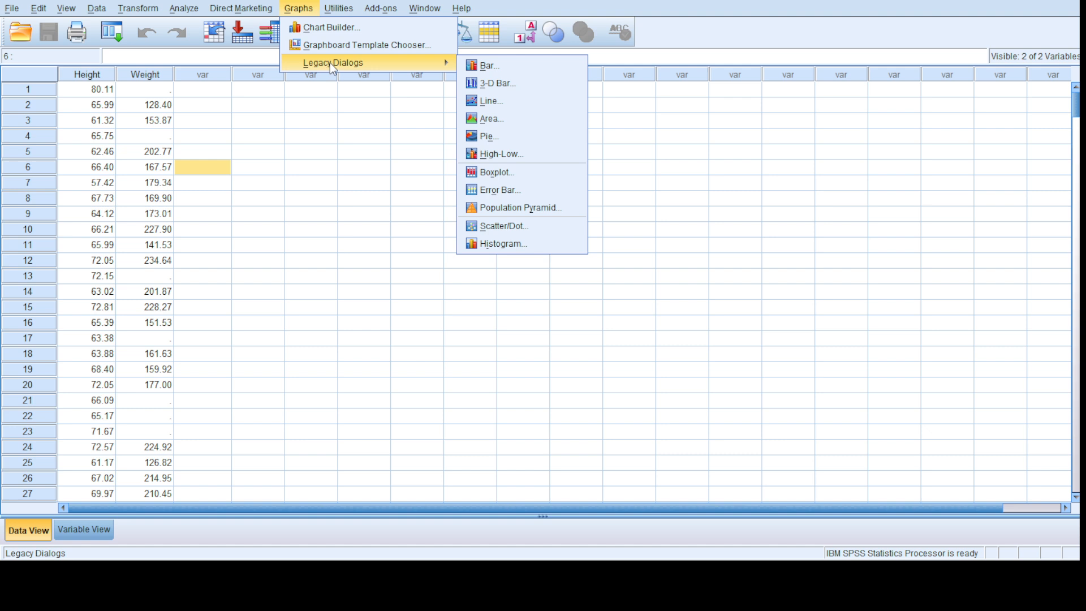
left_click(523, 226)
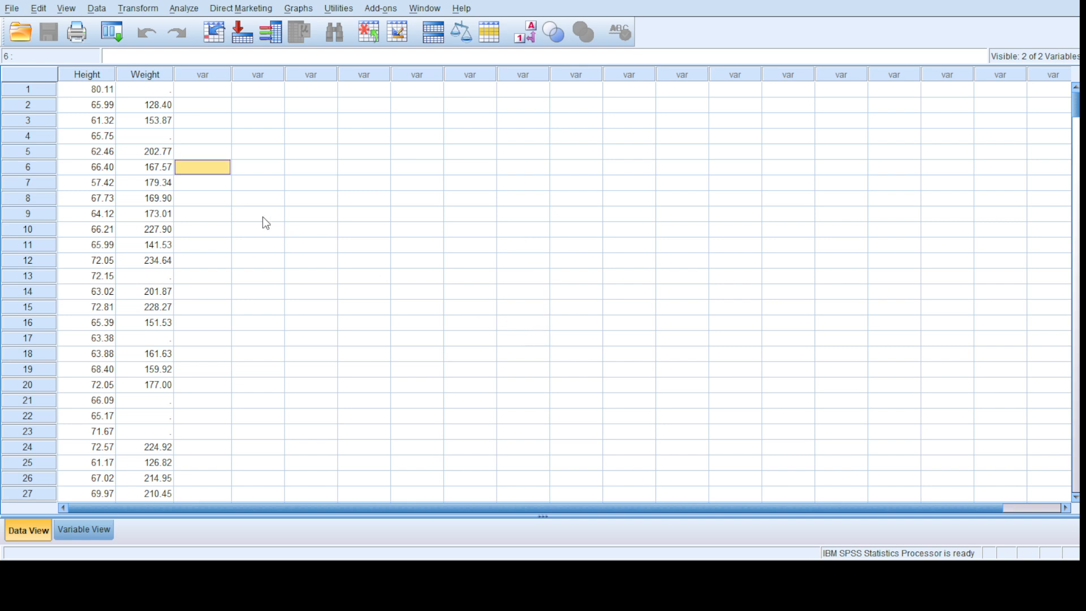
left_click(208, 199)
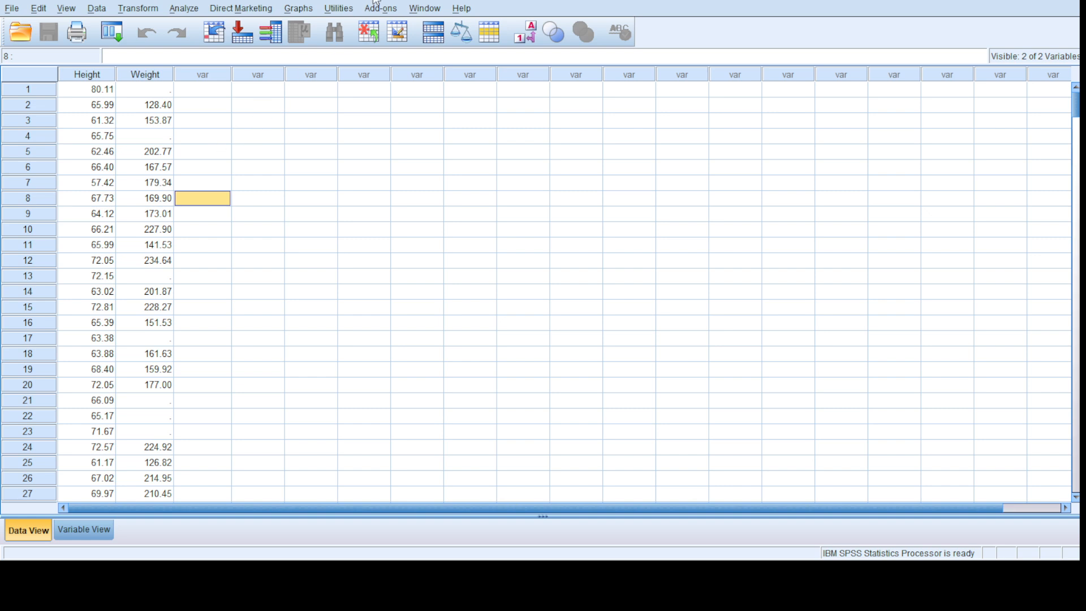
left_click(300, 12)
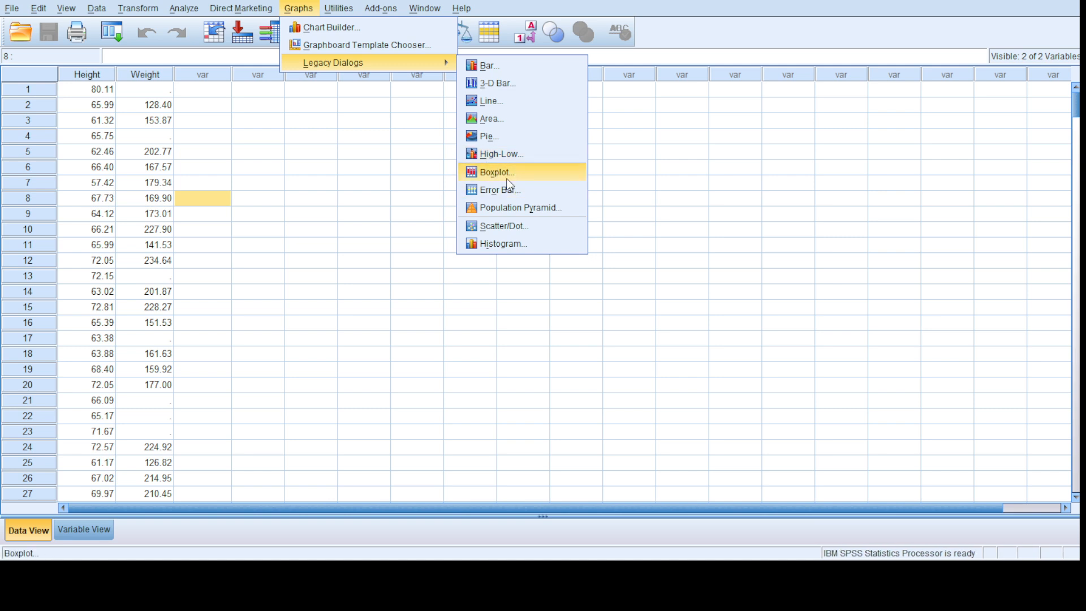
left_click(529, 229)
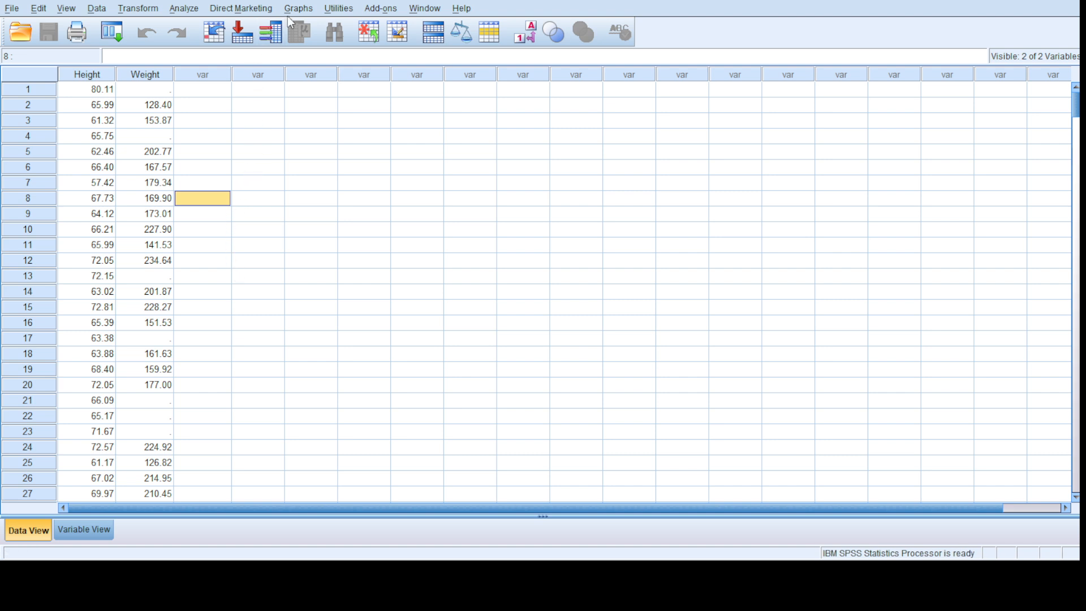
left_click(282, 182)
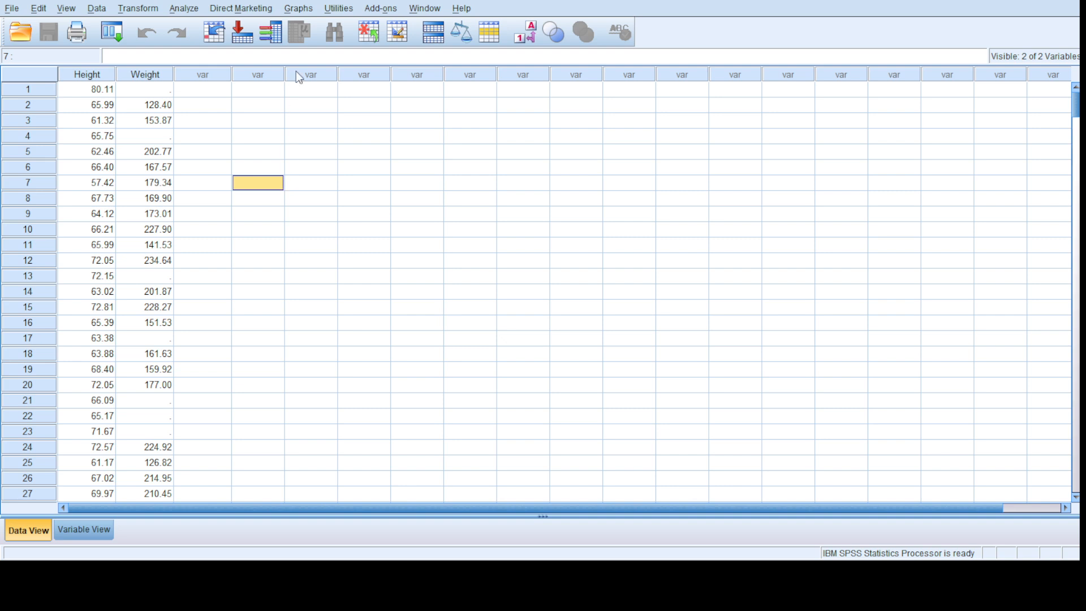
Create a simple legacy scatterplot with Height on the X axis and Weight on the Y axis.
left_click(295, 10)
mouse_move(316, 63)
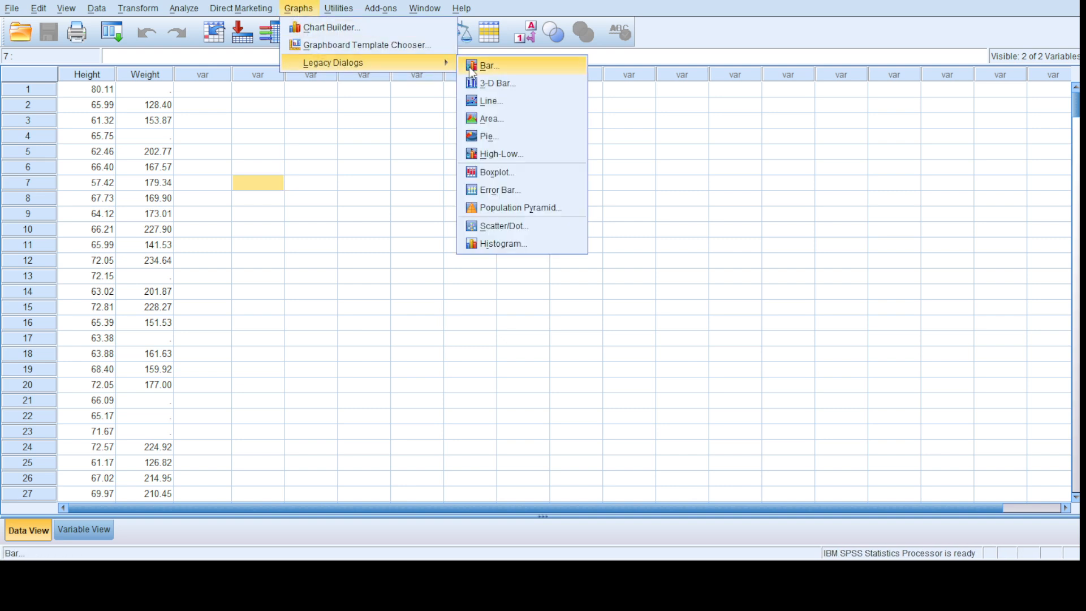
left_click(490, 222)
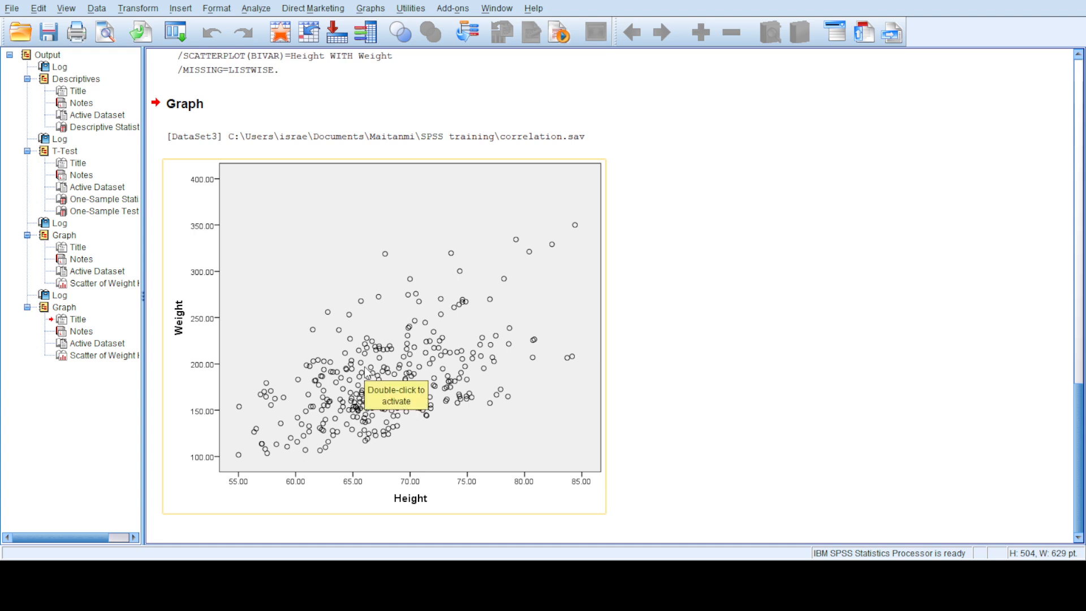
left_click(791, 320)
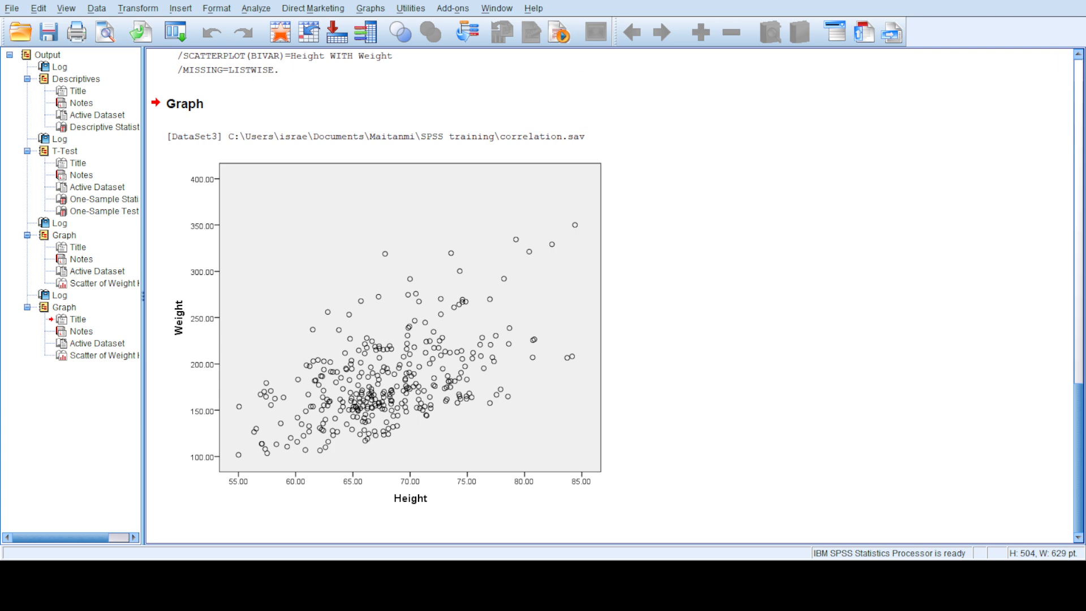
Add a linear fit line with its equation label to the new Height and Weight scatterplot.
left_click(420, 164)
double_click(415, 295)
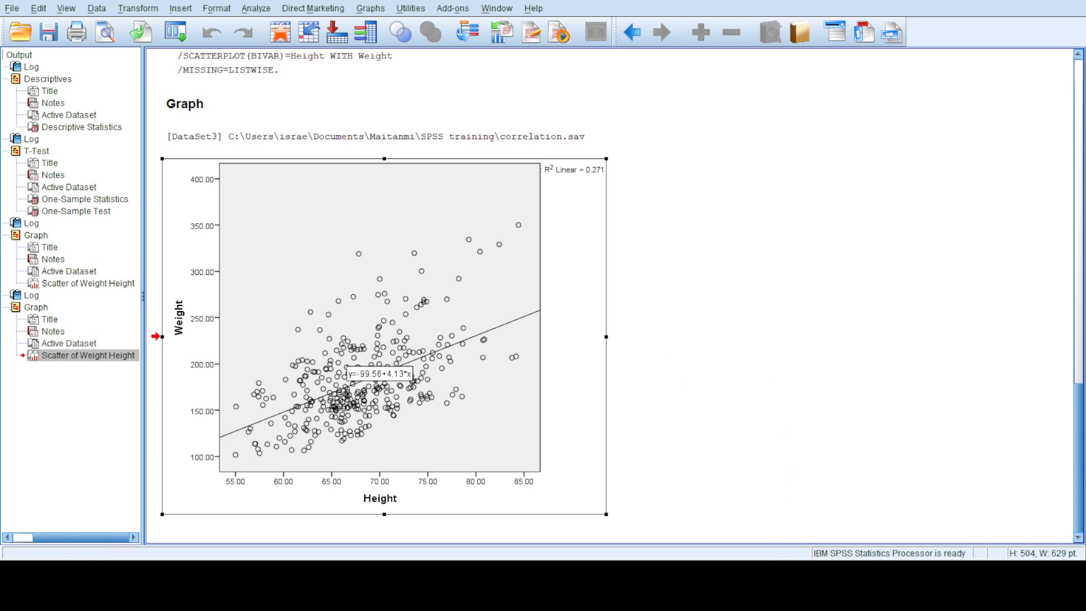
left_click(725, 328)
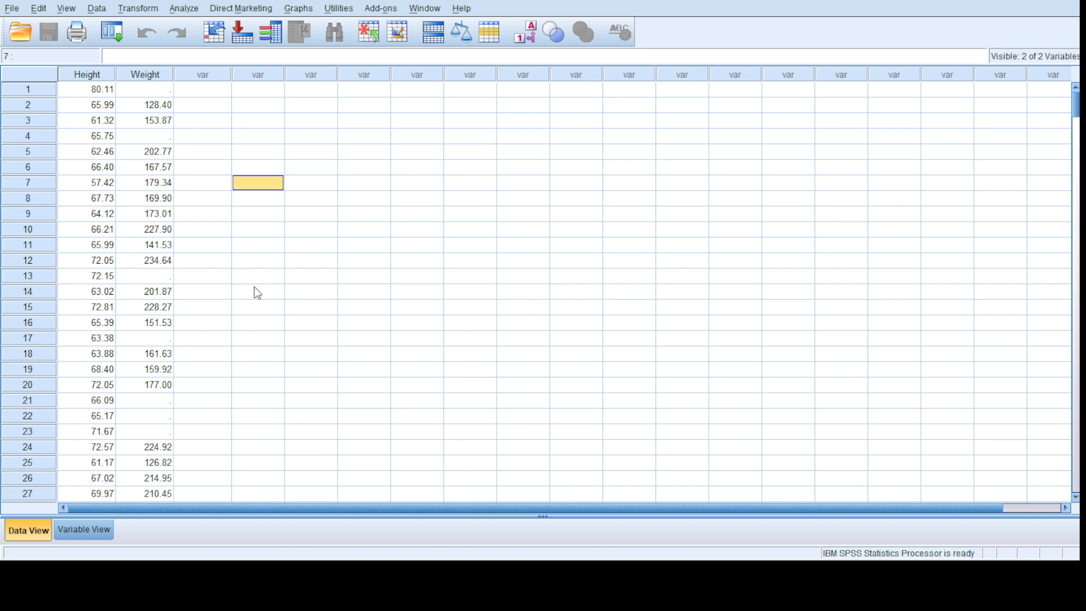
left_click(206, 309)
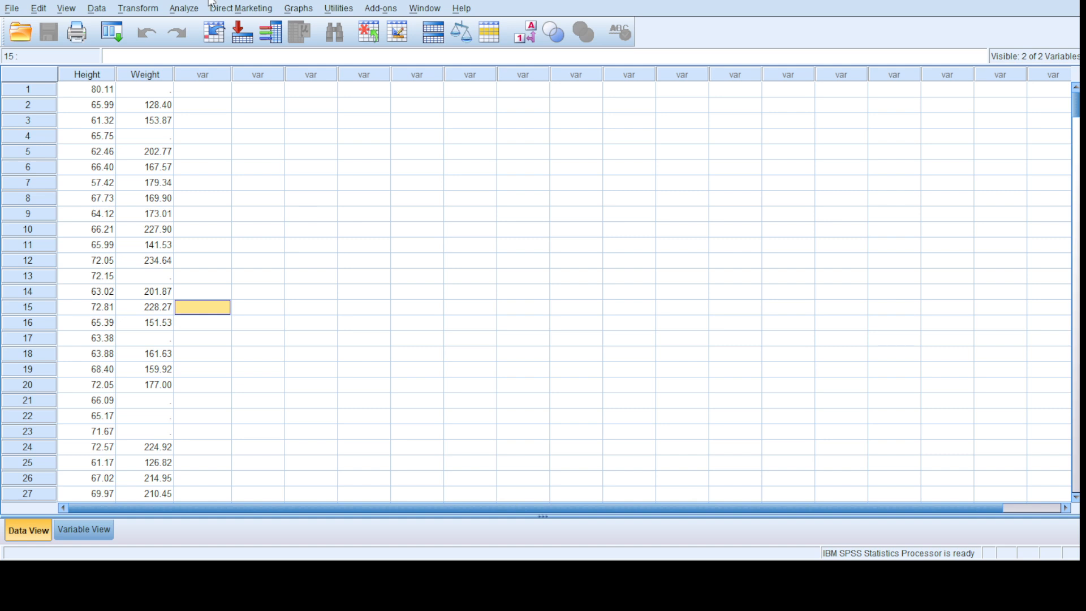
left_click(184, 9)
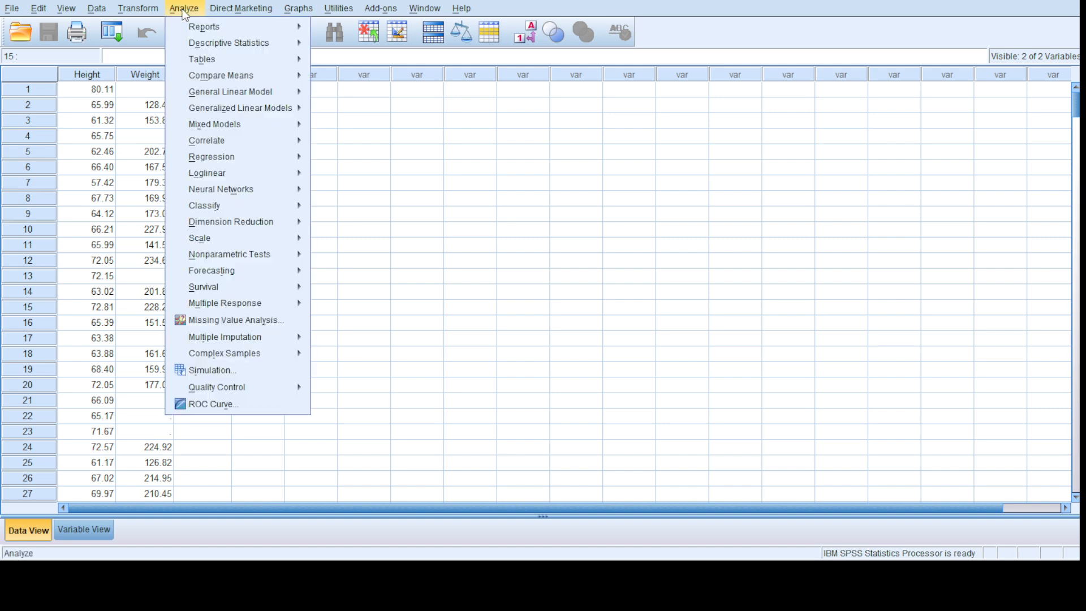
left_click(383, 228)
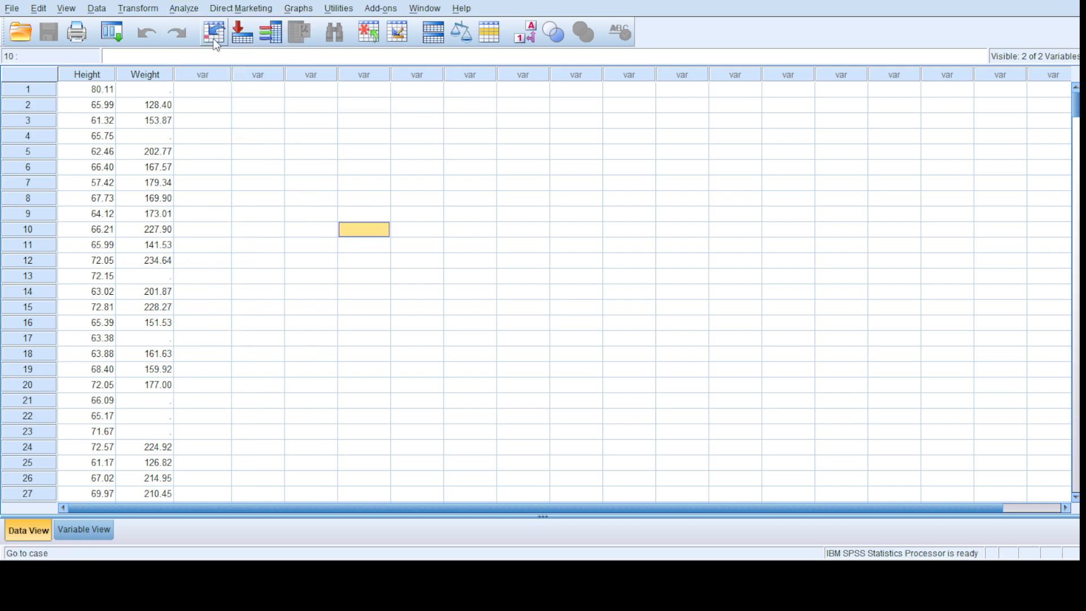
left_click(240, 245)
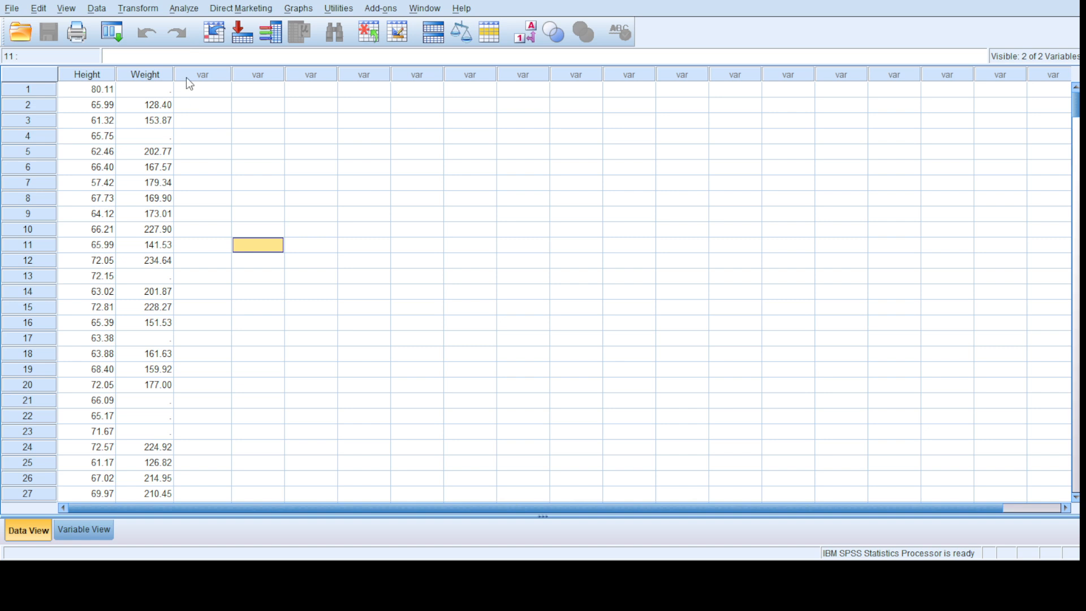
left_click(181, 9)
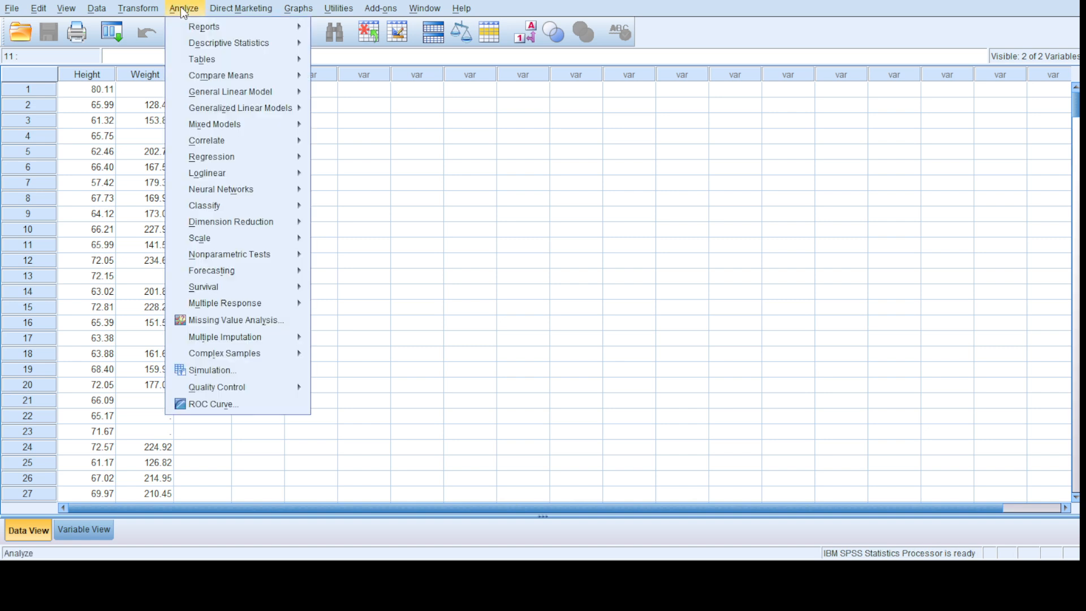
mouse_move(228, 141)
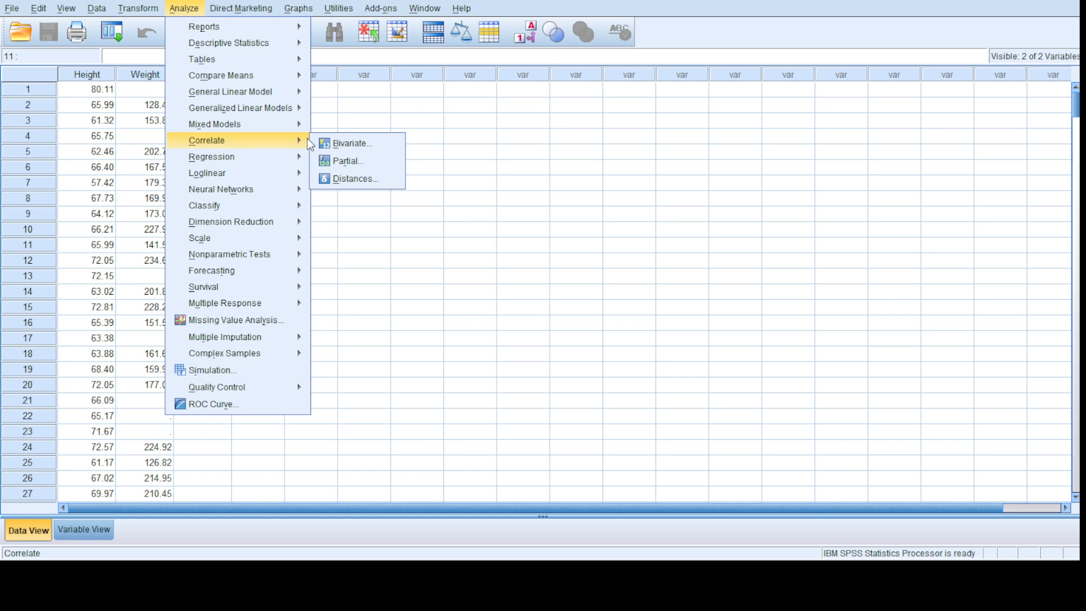
left_click(360, 145)
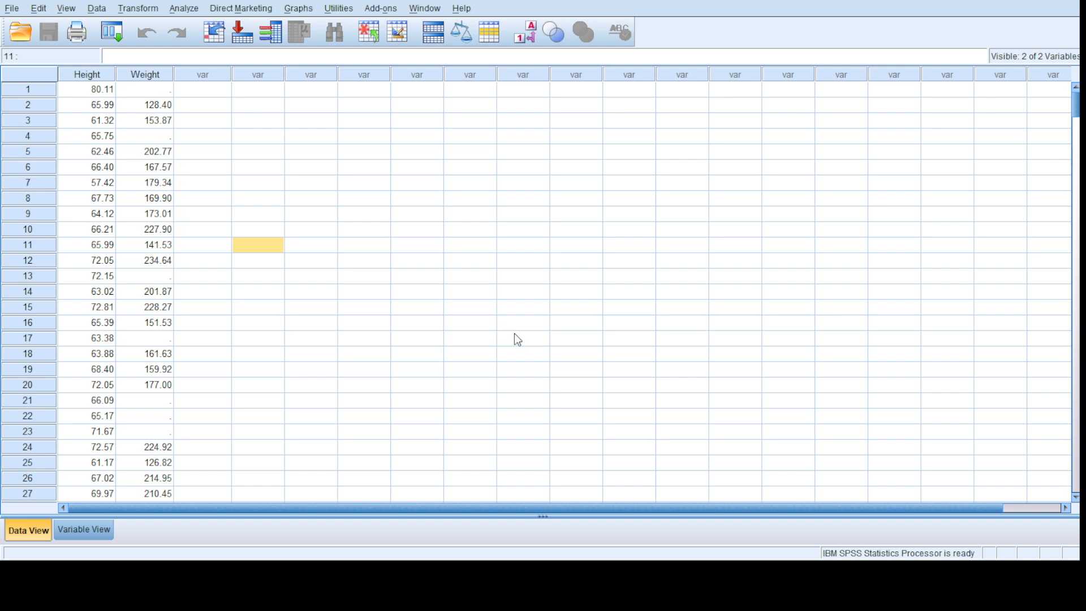
left_click(314, 324)
Run a bivariate Pearson correlation of Height and Weight with a two-tailed test, flagged significant correlations and pairwise exclusion of missing values.
left_click(190, 8)
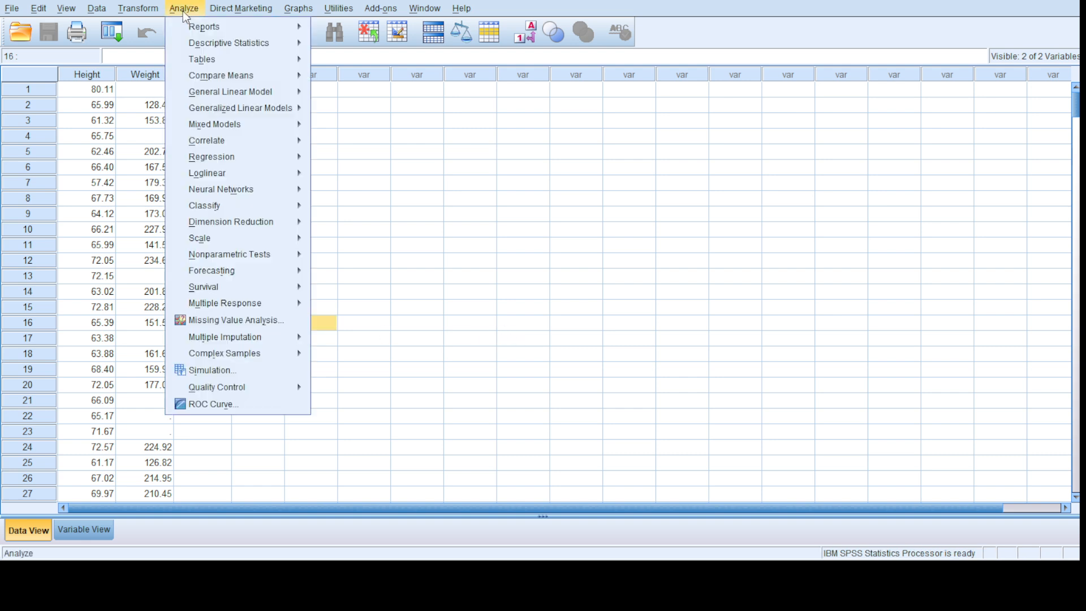
mouse_move(229, 144)
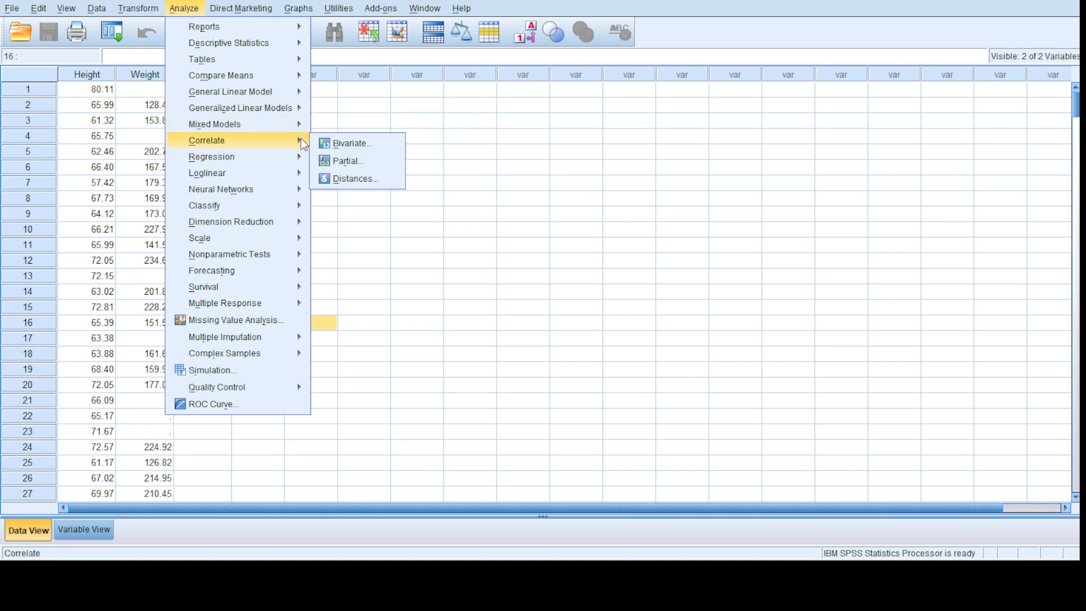
left_click(340, 141)
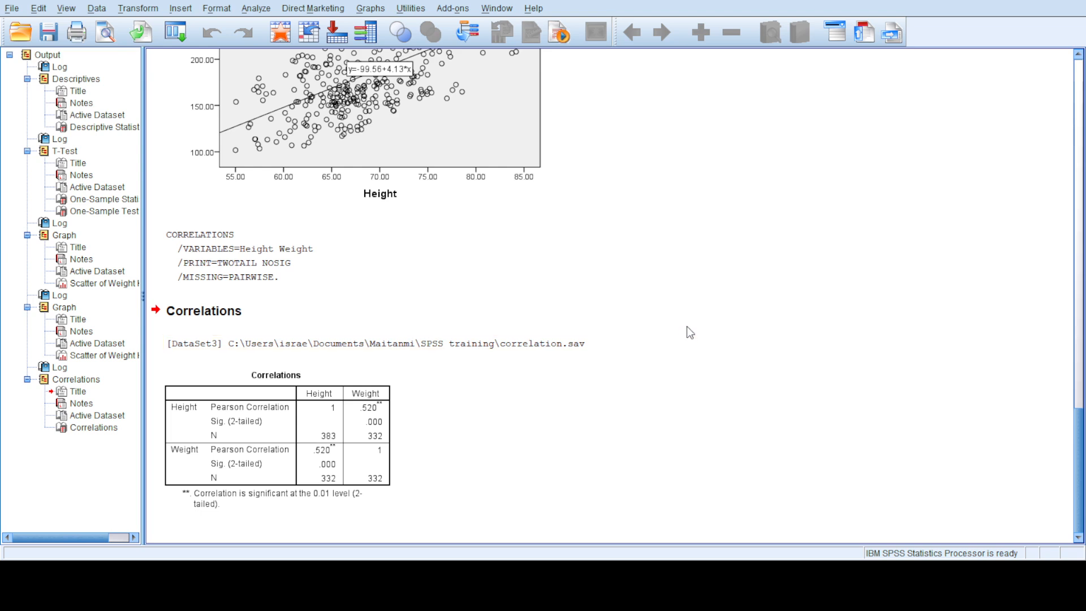
Activate the Correlations table and highlight the Pearson Correlation, Sig. (2-tailed) and N cells where Height and Weight are paired.
scroll(691, 330, "up", 3)
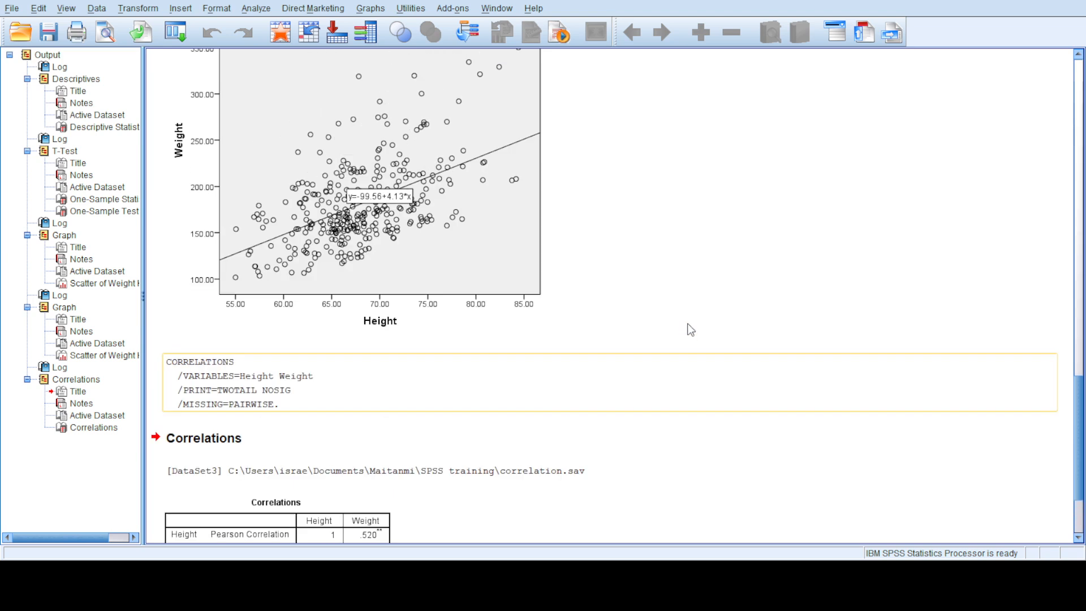
scroll(691, 329, "down", 3)
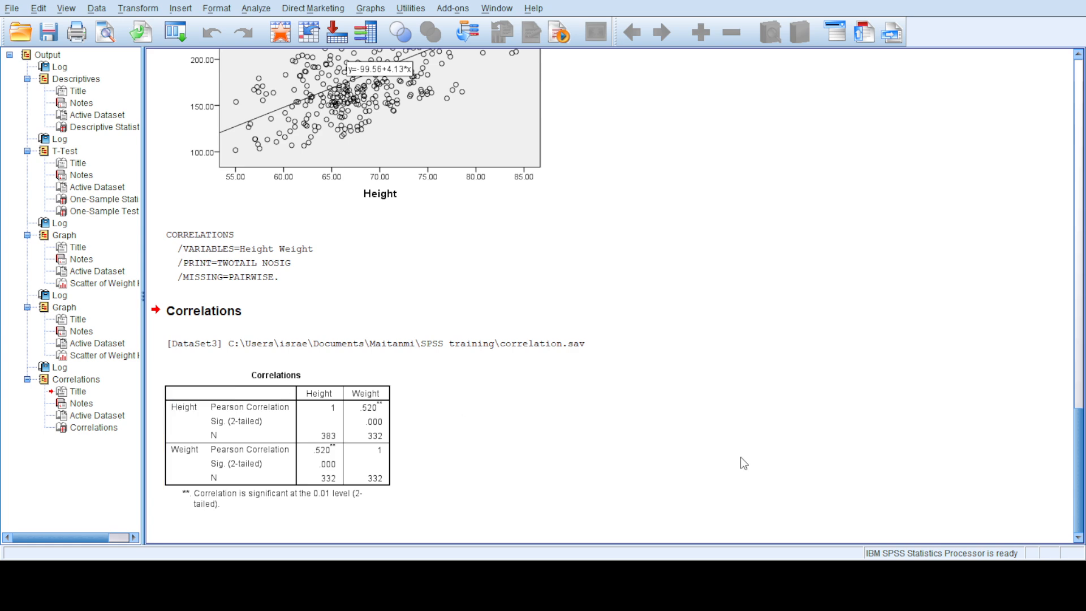
scroll(562, 428, "up", 15)
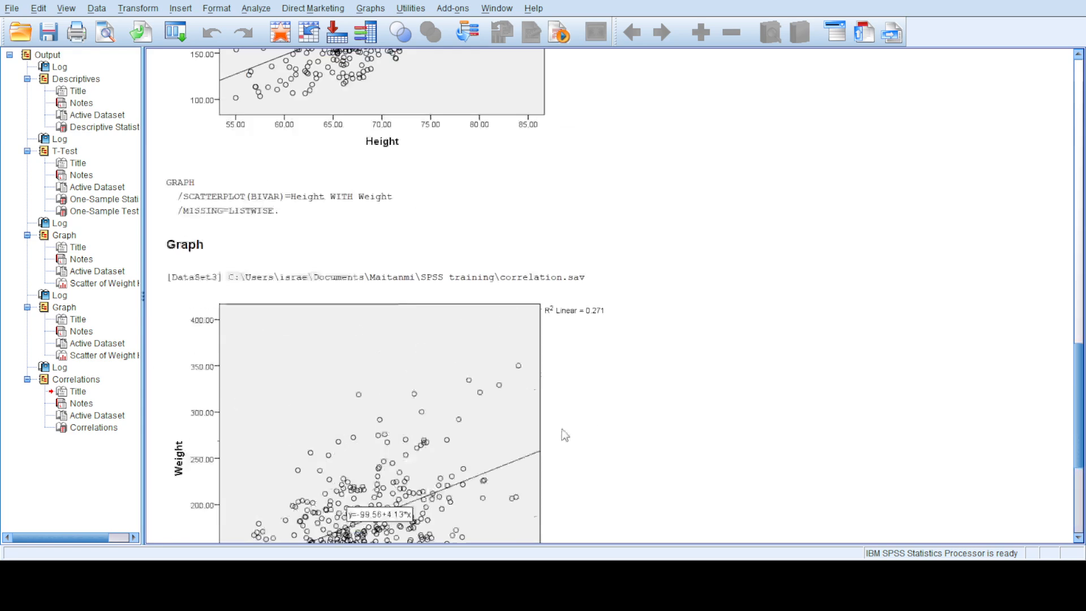
scroll(536, 427, "down", 15)
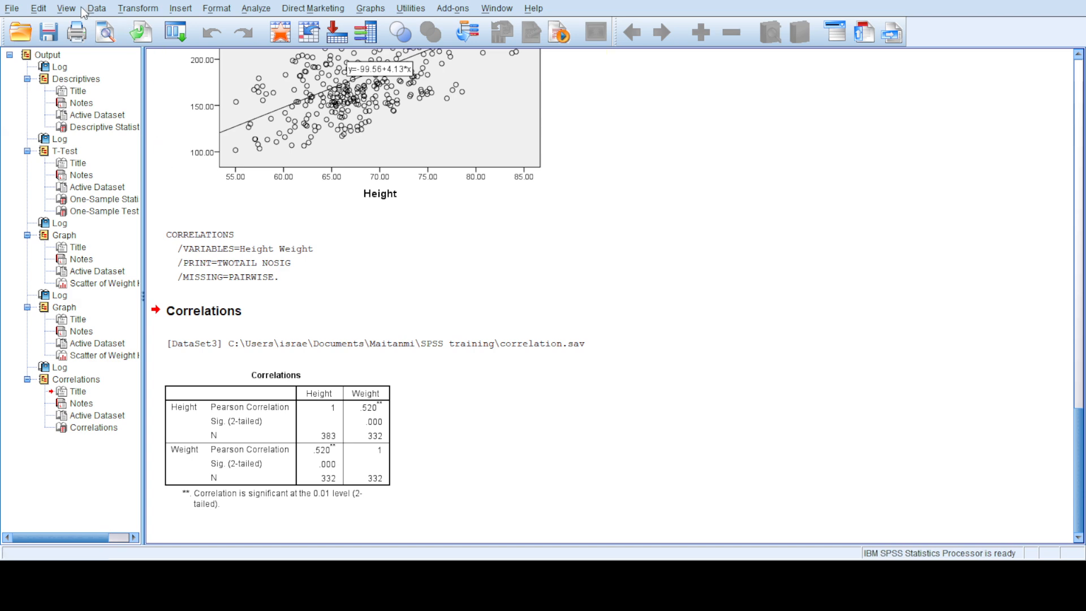
left_click(266, 465)
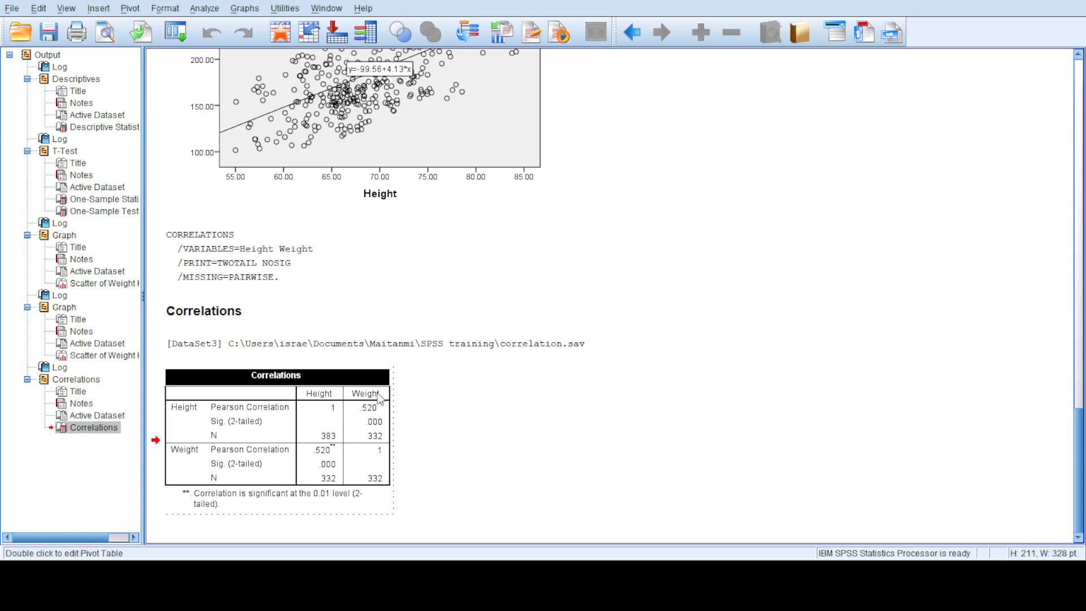
left_click_drag(386, 394, 340, 450)
left_click(376, 419)
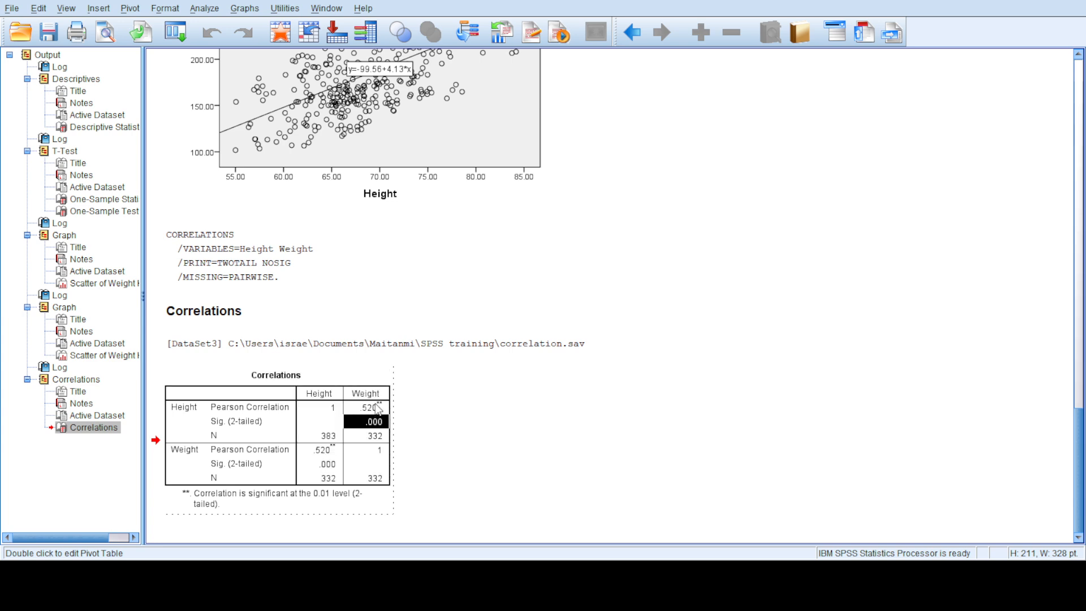
left_click_drag(374, 403, 376, 435)
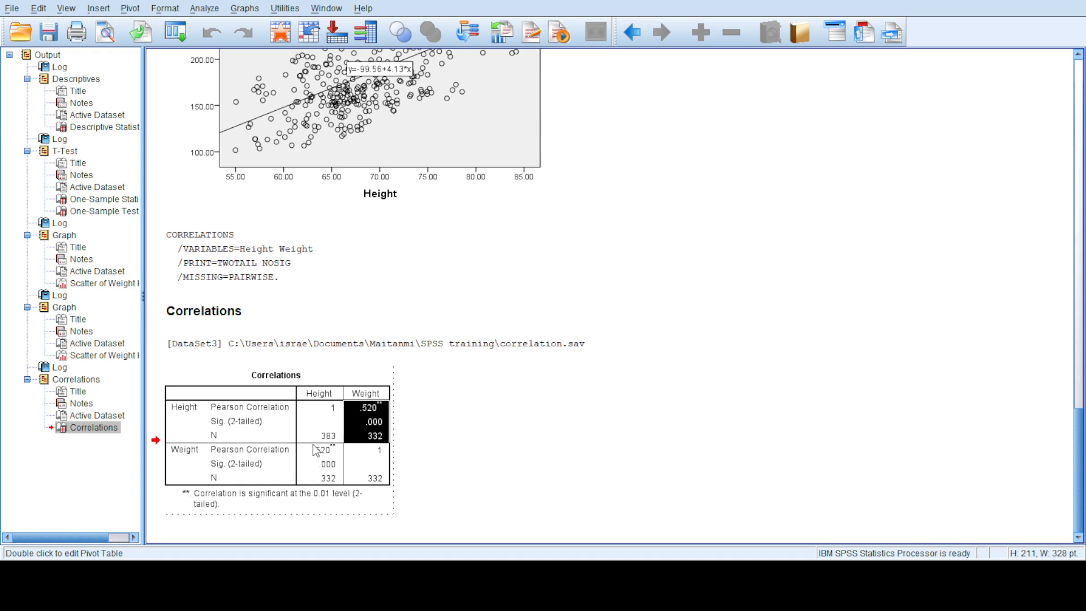
left_click_drag(316, 451, 321, 482)
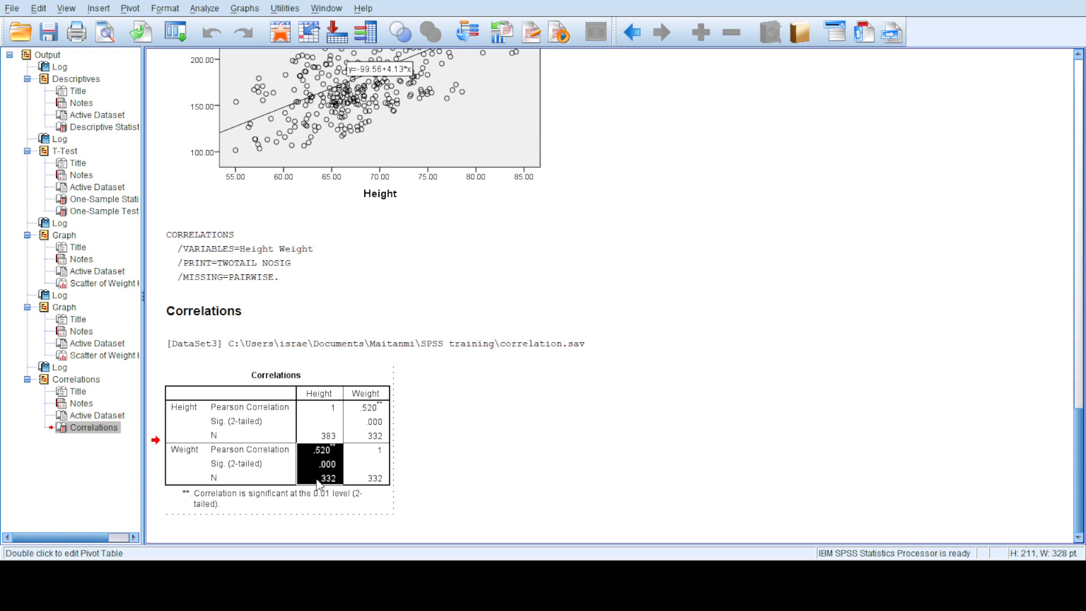
left_click(361, 409)
left_click_drag(361, 410, 364, 435)
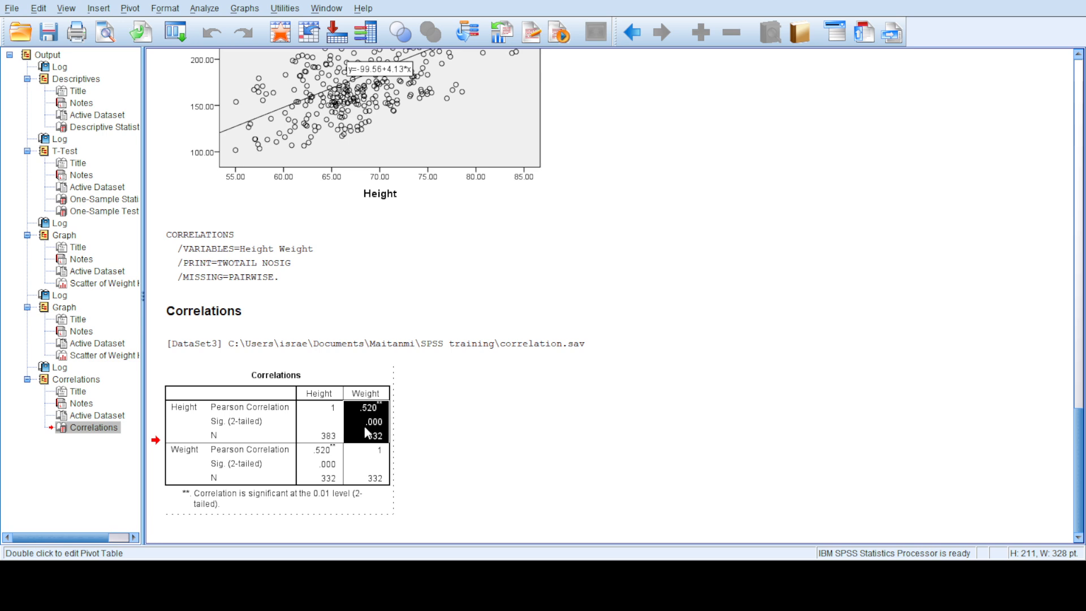
Highlight only the N cell pairing Height with Weight, leave table editing and reselect the whole Correlations table.
left_click(368, 440)
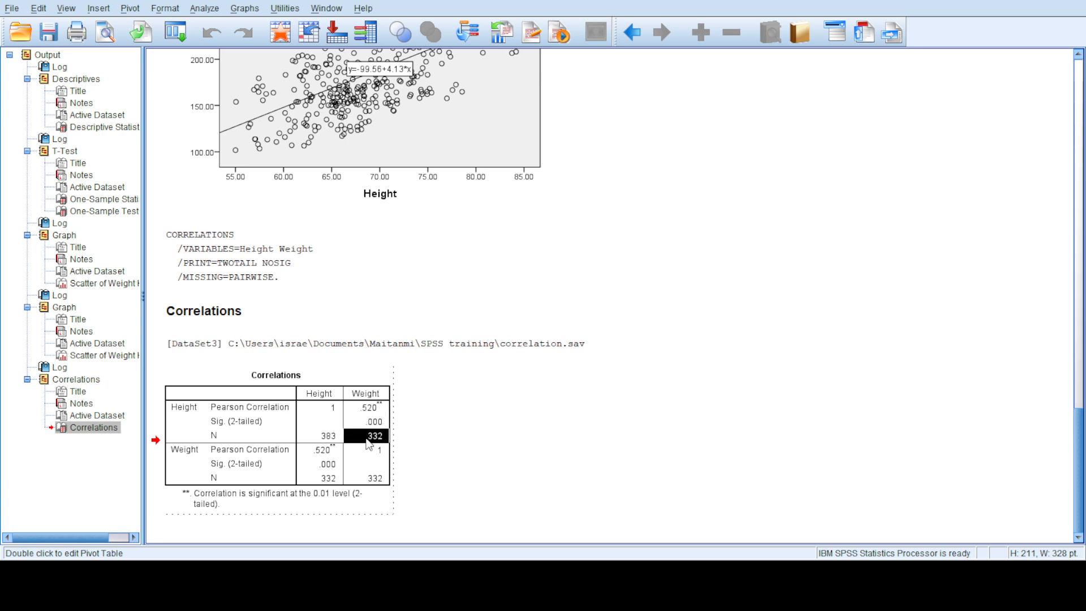
left_click(429, 427)
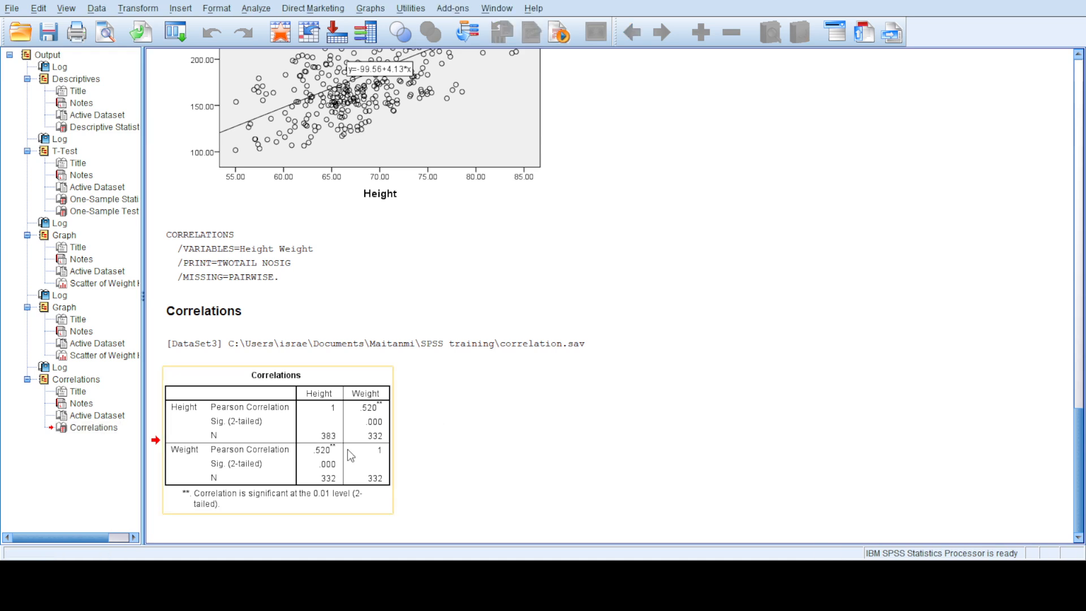
left_click(321, 461)
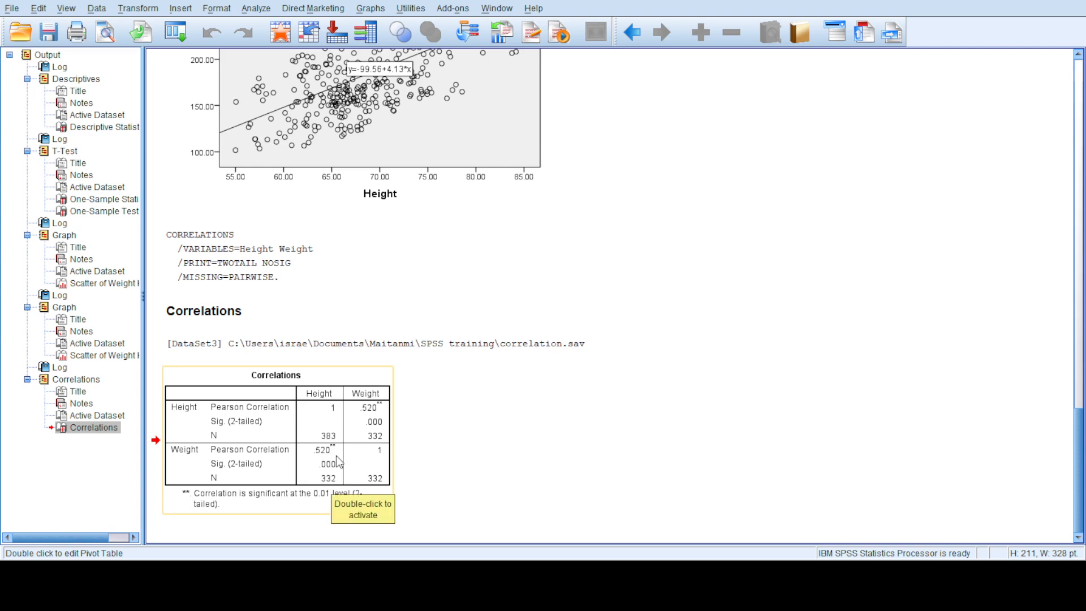
Compare the Descriptive Statistics sample sizes with those in the Correlations table, and review the Height and Weight scatterplot's fit line.
scroll(333, 475, "up", 15)
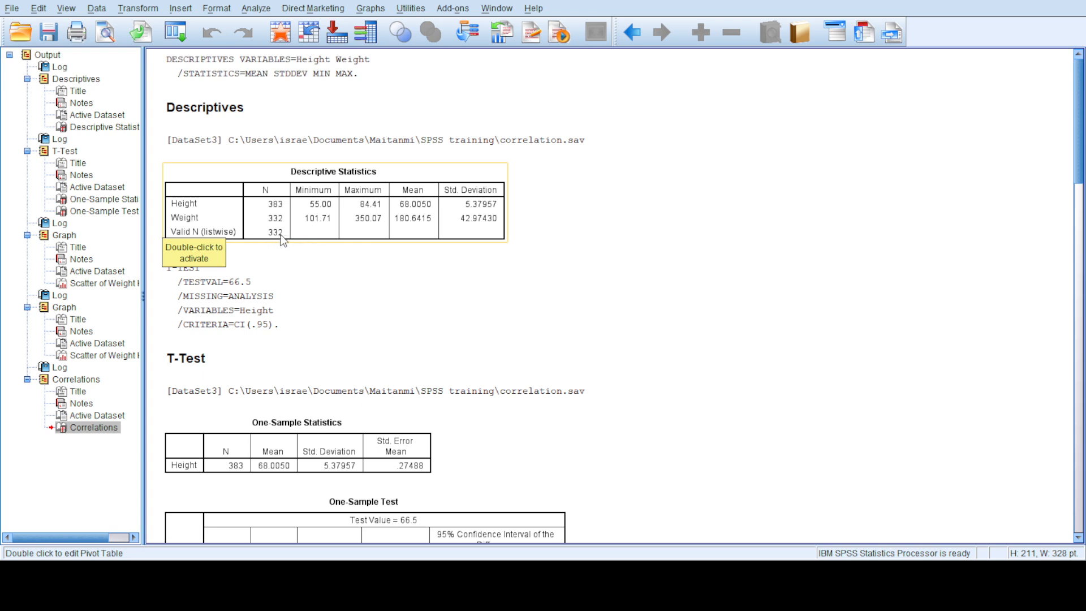
scroll(283, 240, "down", 3)
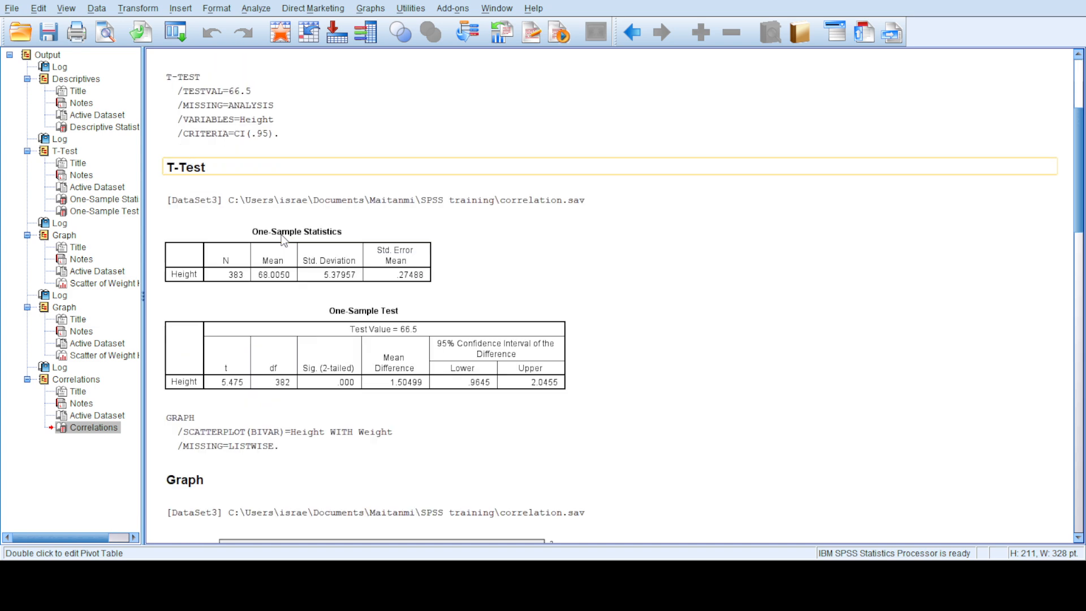
scroll(331, 244, "down", 3)
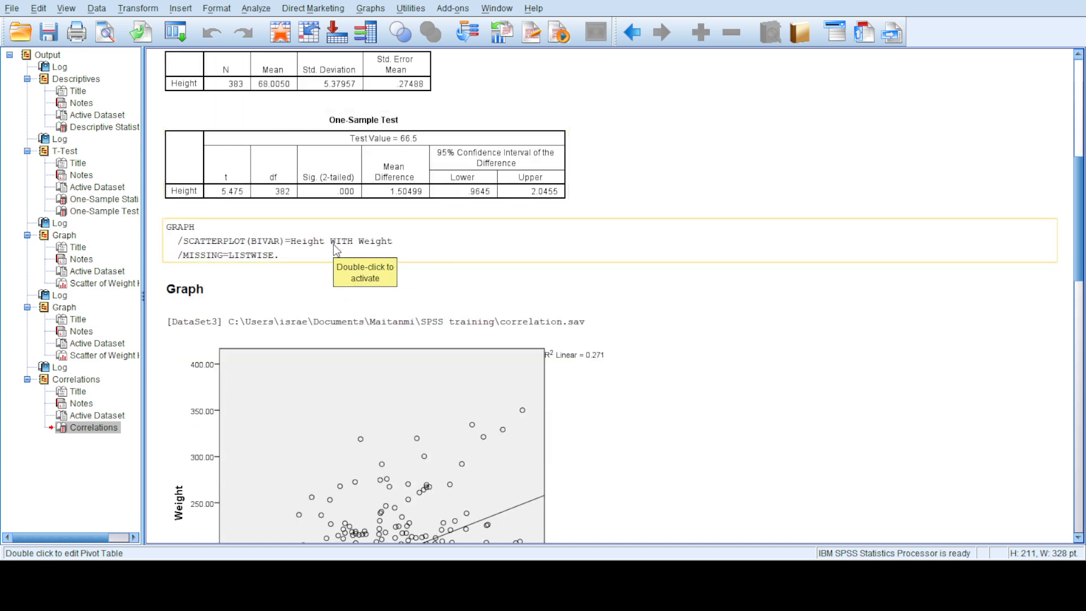
scroll(334, 245, "up", 6)
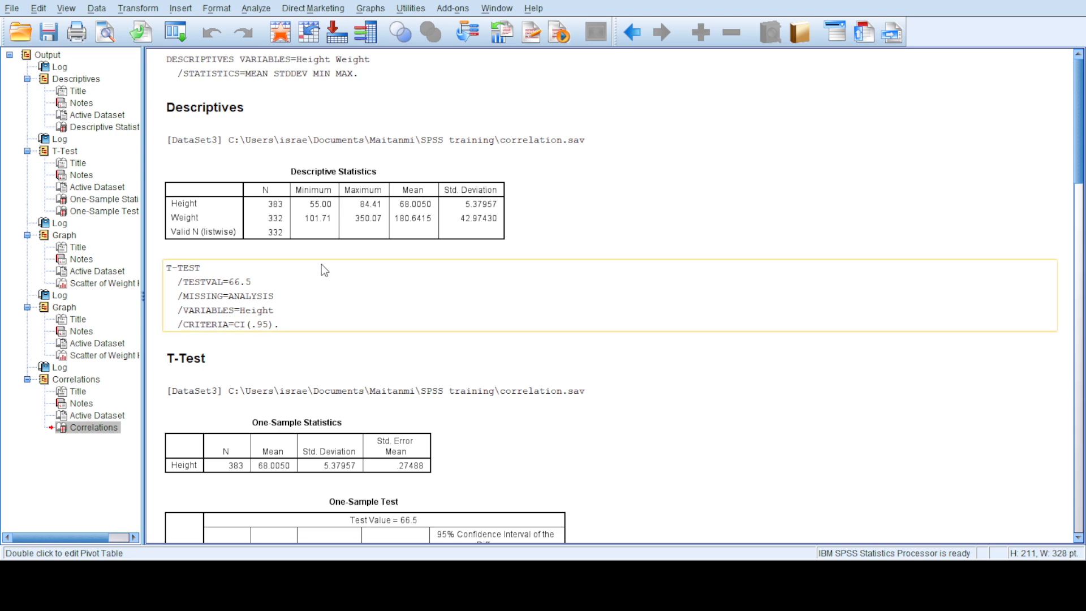
scroll(312, 258, "down", 15)
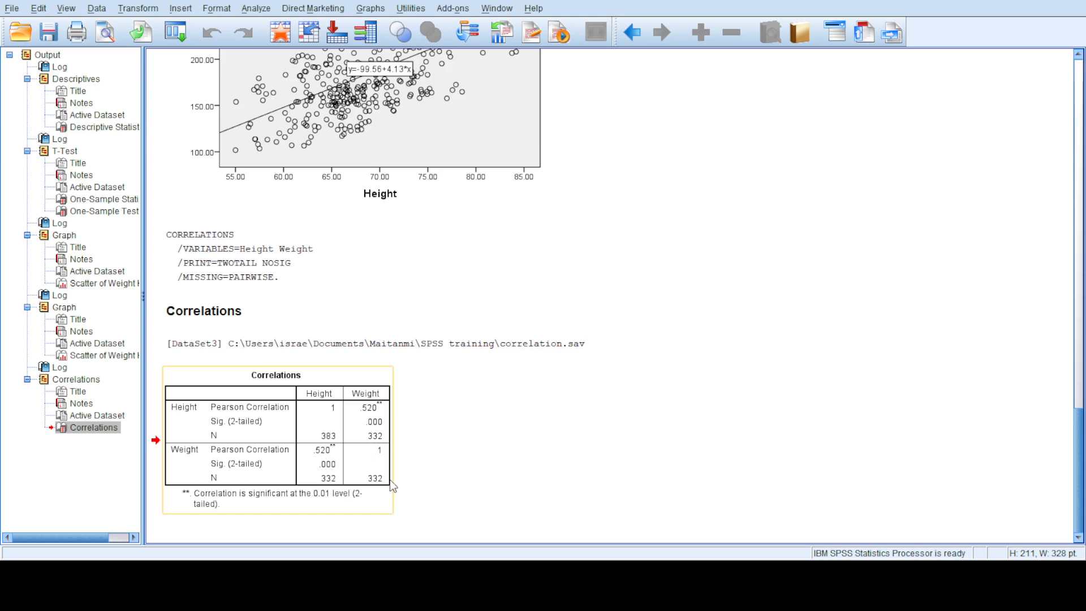
scroll(393, 481, "up", 10)
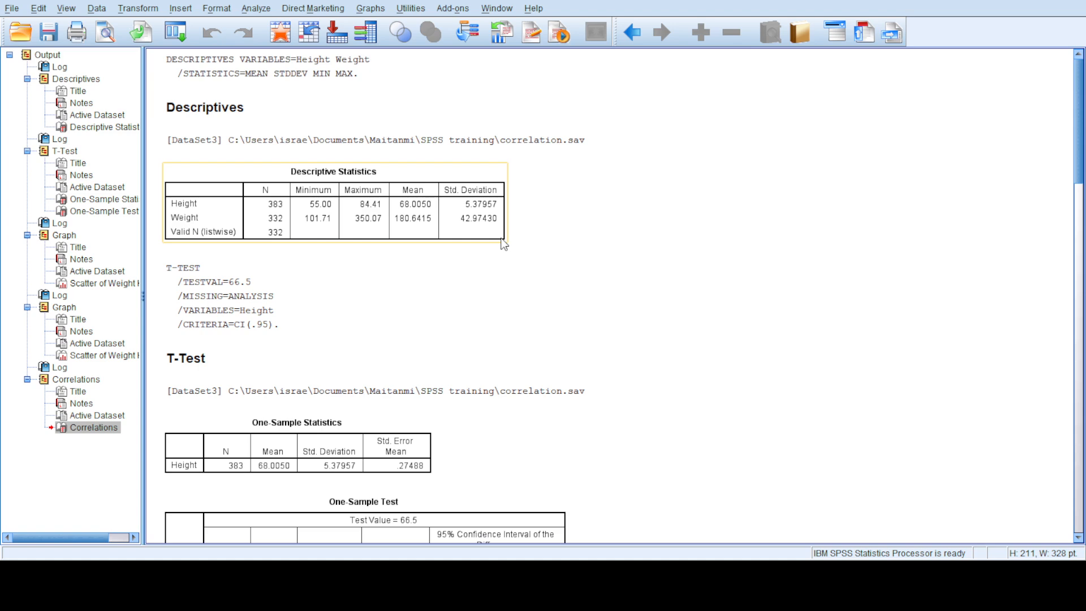
scroll(345, 295, "down", 8)
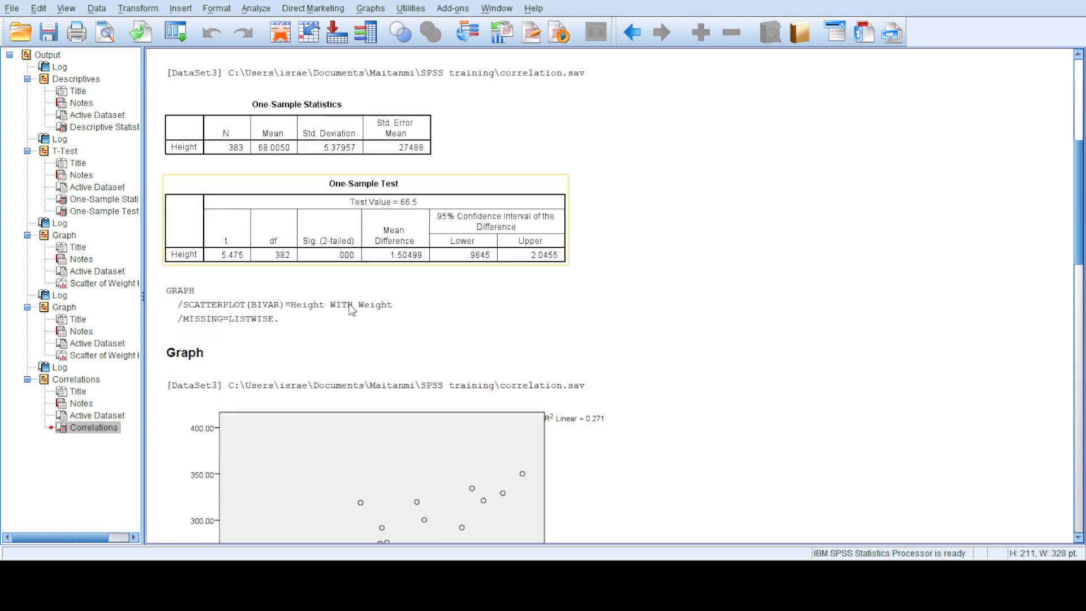
scroll(350, 305, "down", 5)
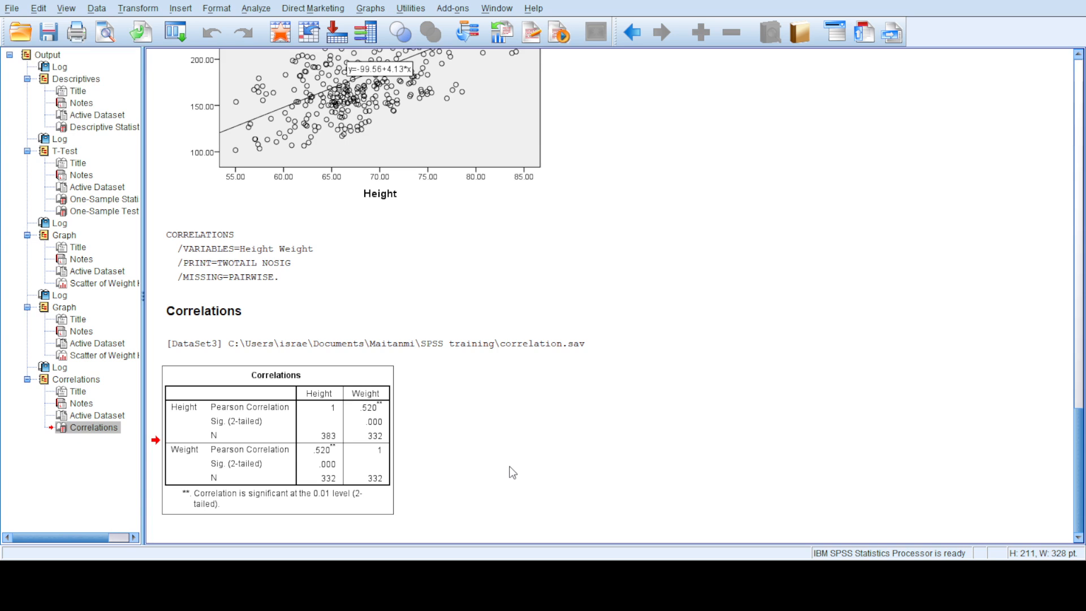
left_click(535, 342)
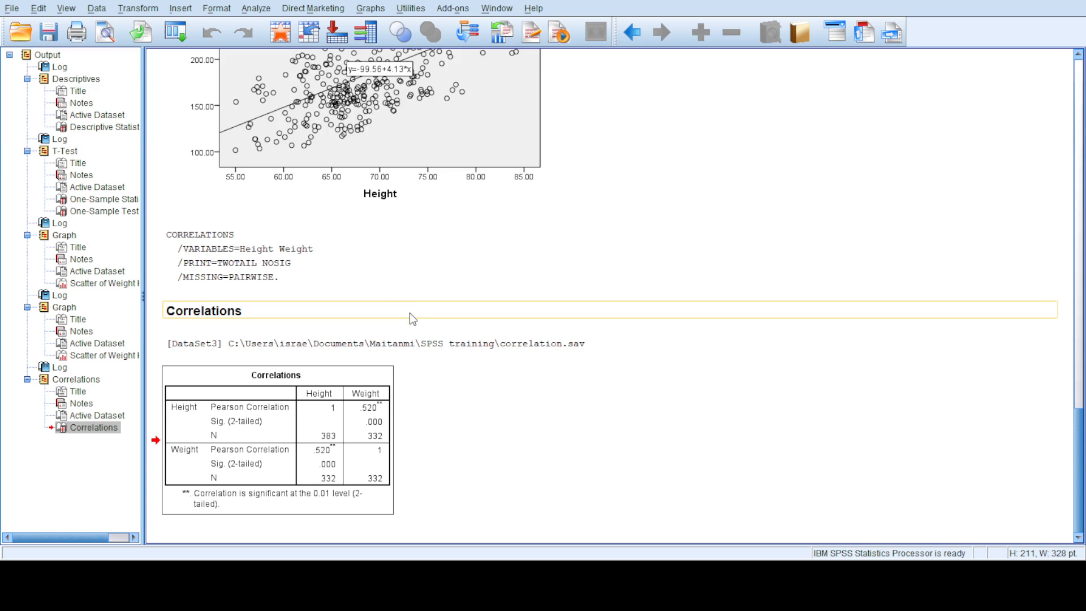
scroll(413, 314, "up", 3)
scroll(468, 335, "up", 1)
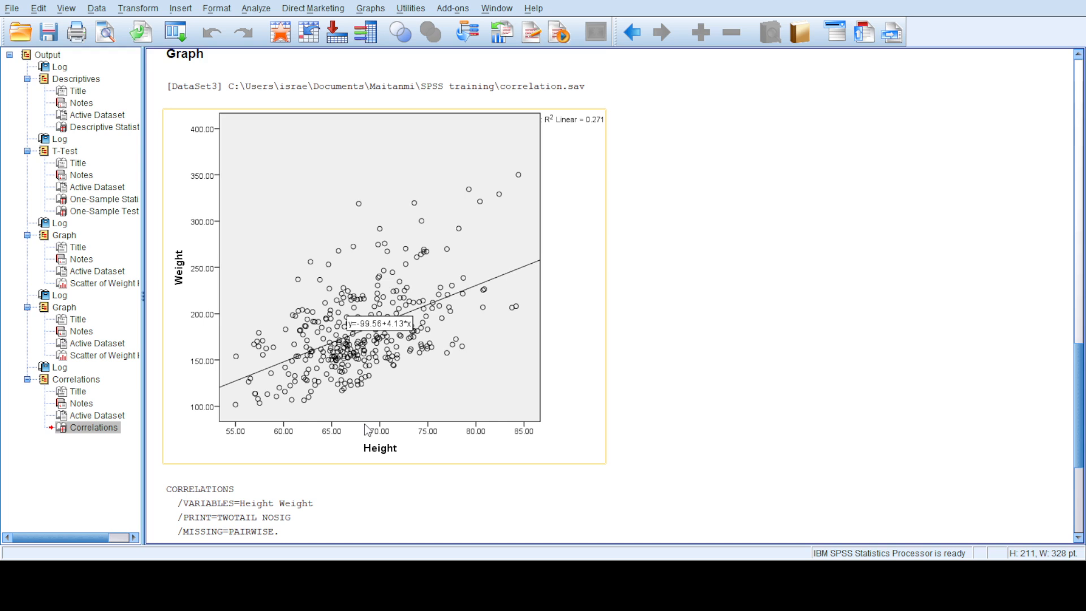
scroll(362, 413, "up", 3)
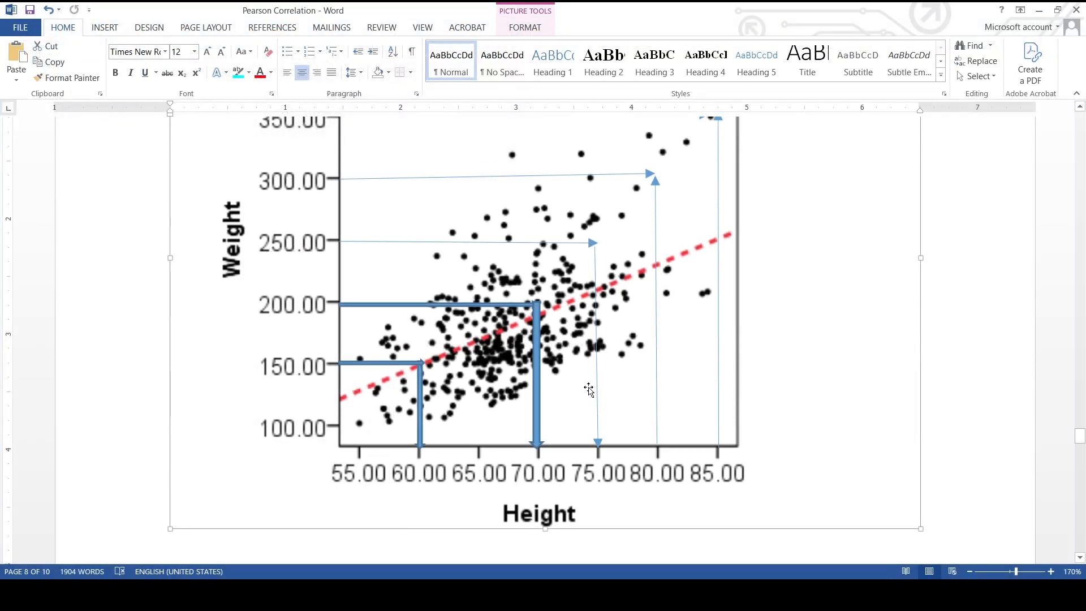
In the Pearson Correlation Word document, go from the annotated scatterplot to the Correlations output table and its lettered explanations.
scroll(589, 385, "down", 4)
scroll(589, 378, "up", 4)
scroll(590, 373, "up", 1)
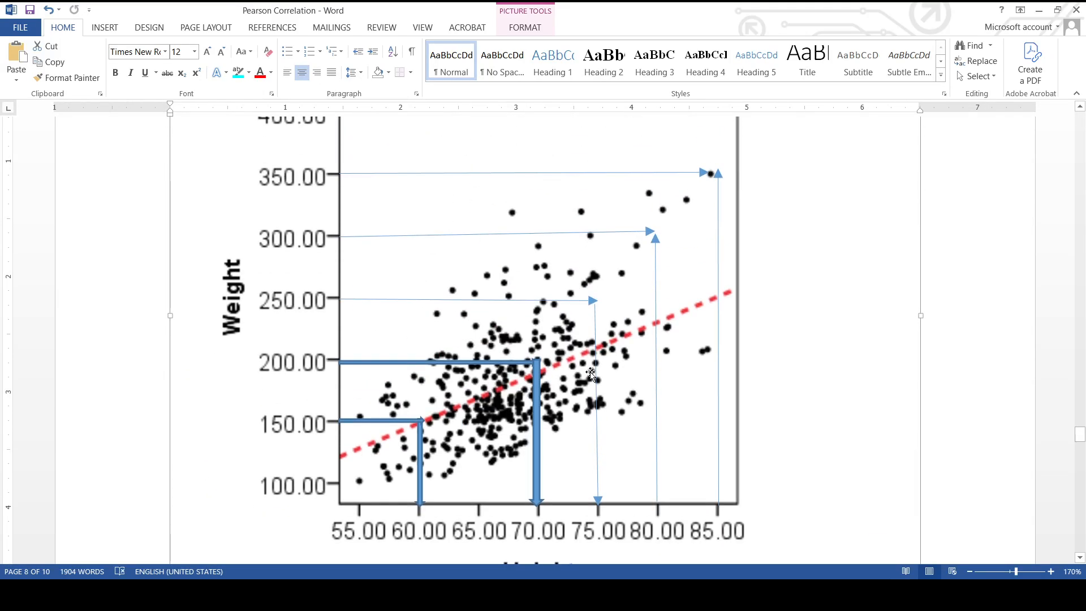
scroll(591, 372, "down", 6)
scroll(592, 372, "down", 17)
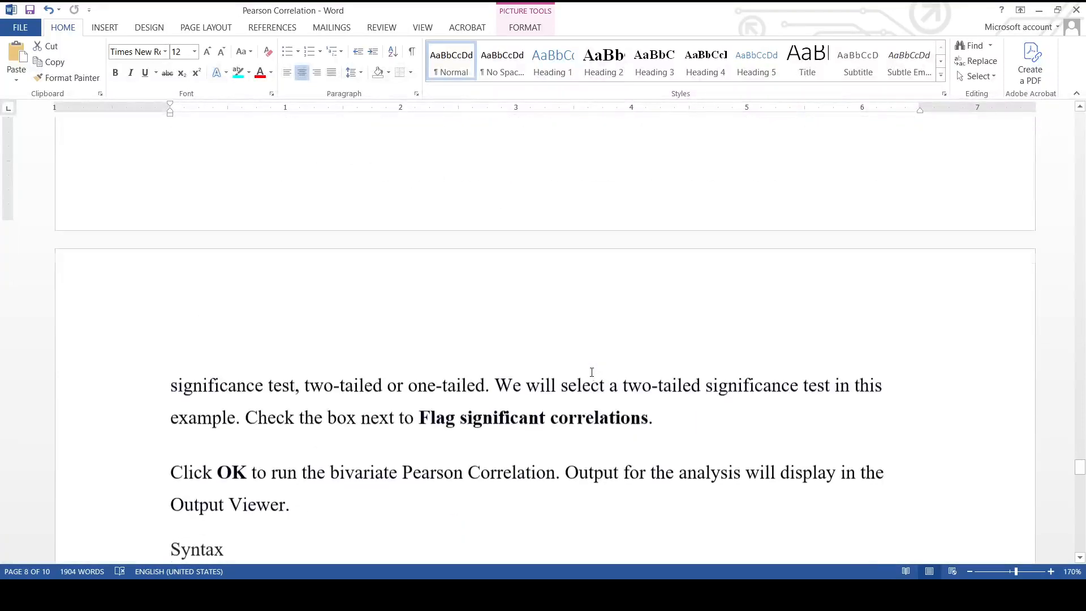
scroll(592, 372, "down", 3)
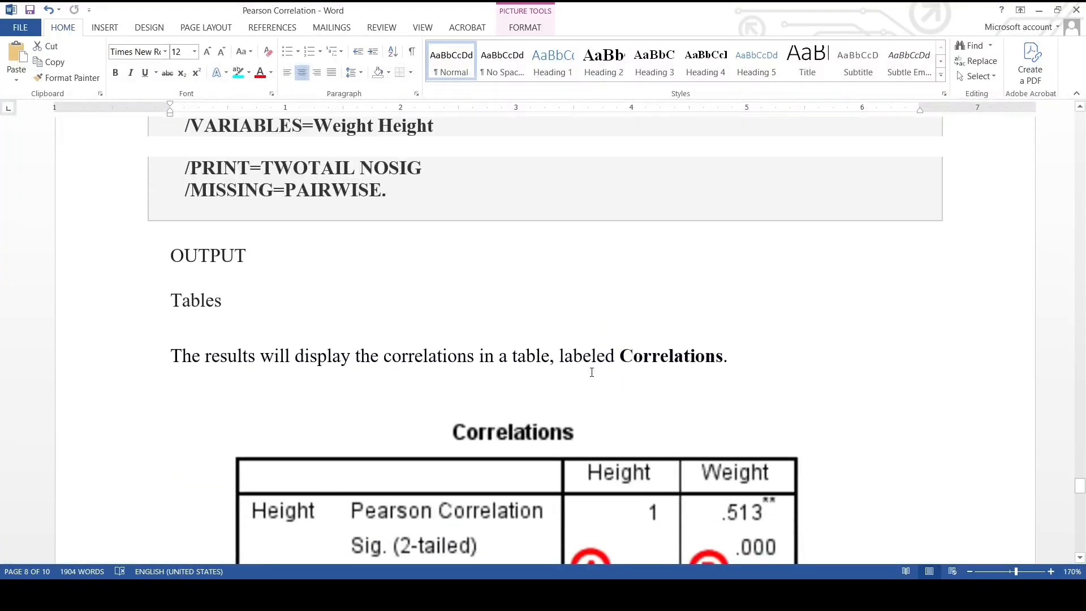
scroll(592, 373, "down", 4)
scroll(592, 372, "up", 10)
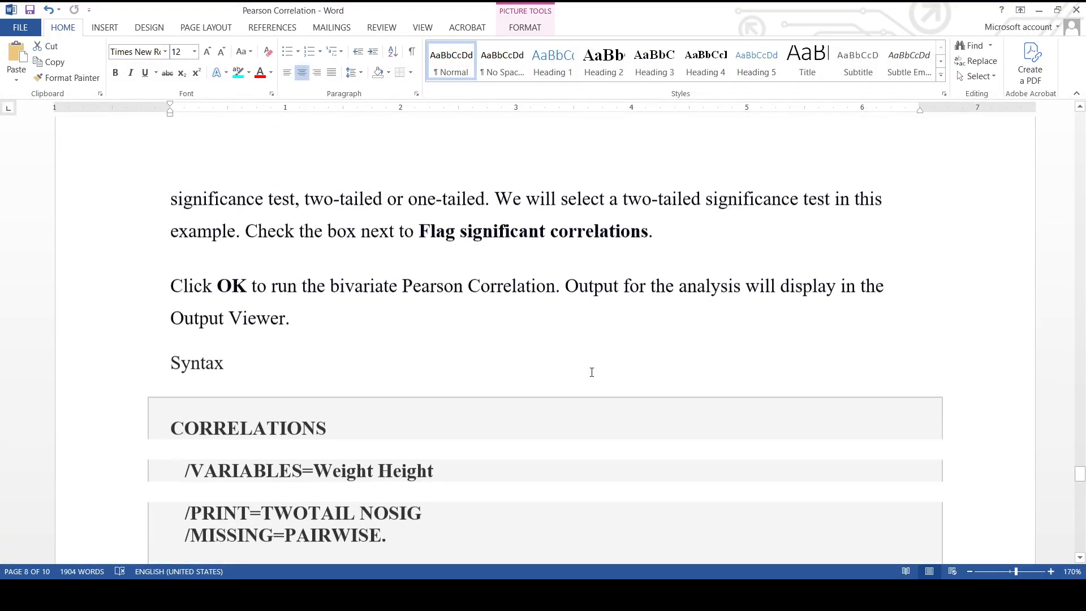
scroll(592, 372, "up", 9)
scroll(592, 373, "down", 15)
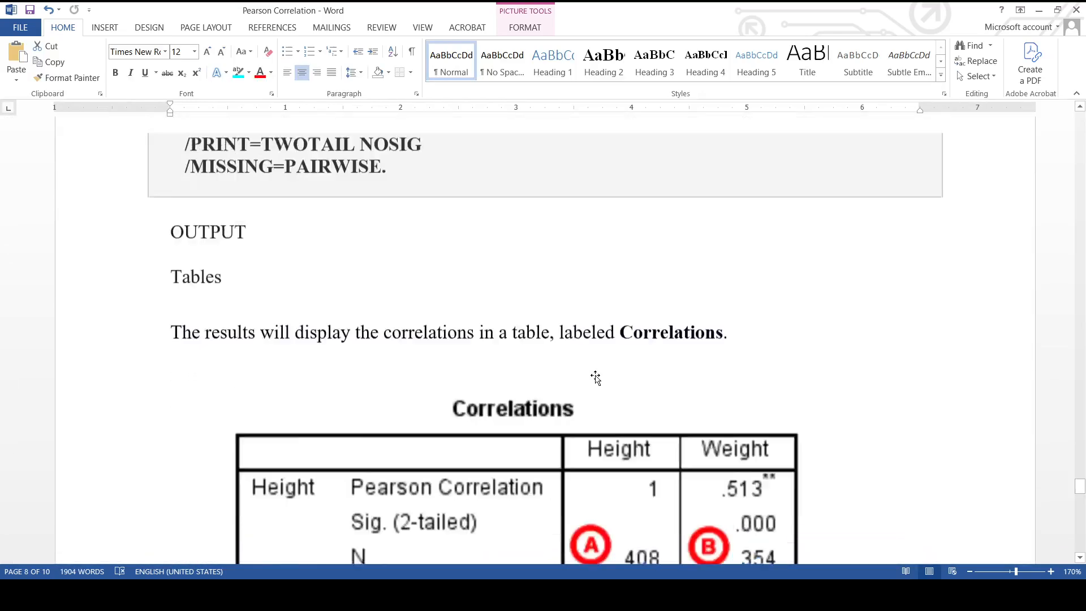
scroll(595, 378, "down", 6)
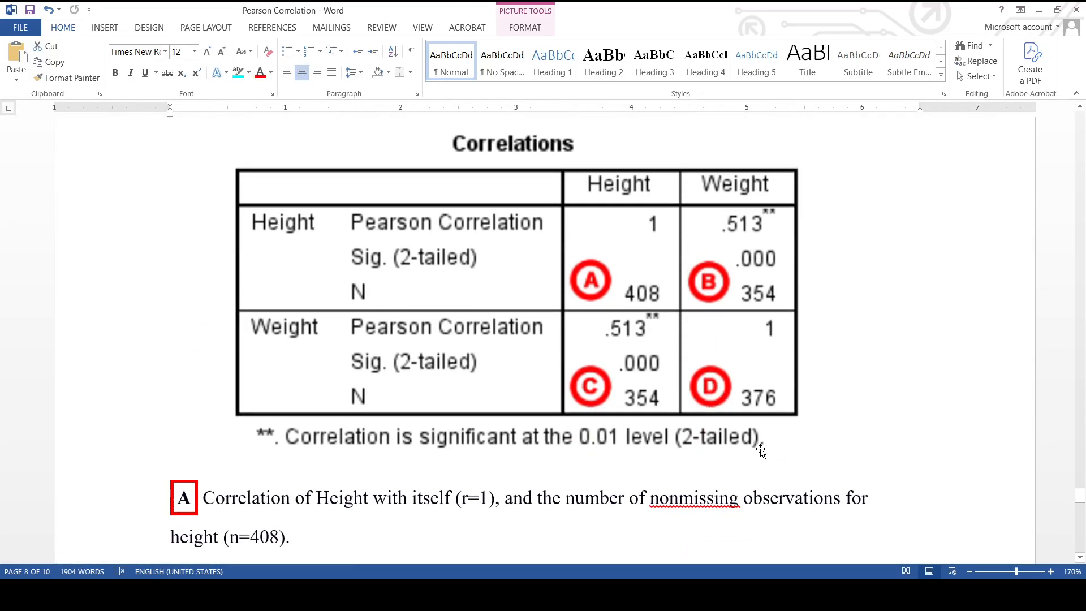